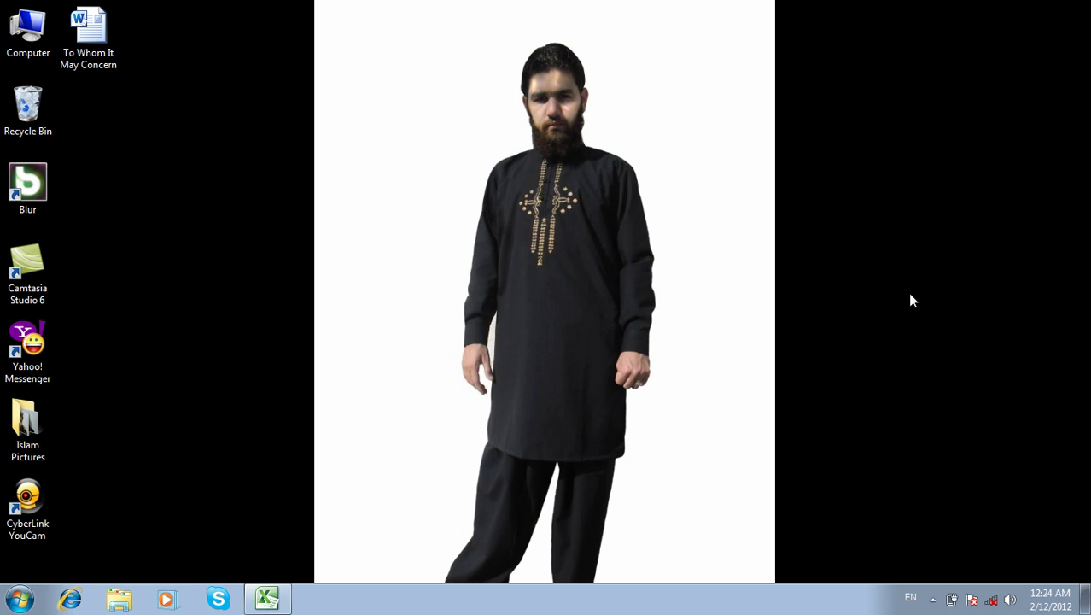
Refresh the desktop twice and bring the blank Book3 Excel workbook to the front
right_click(918, 120)
left_click(942, 171)
right_click(892, 116)
left_click(963, 164)
left_click(270, 599)
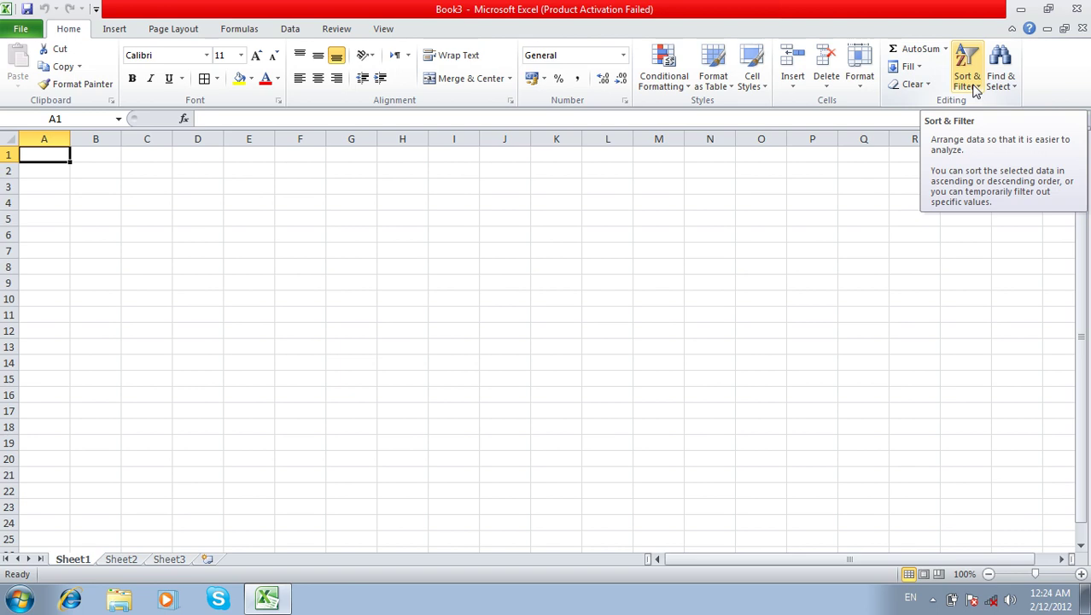
left_click(973, 86)
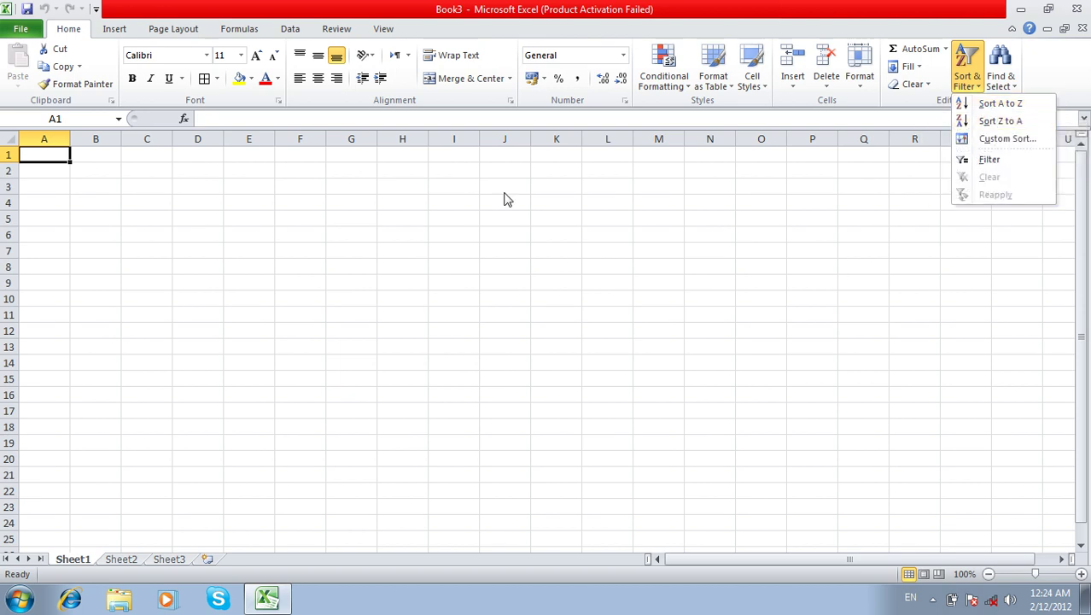
left_click(62, 157)
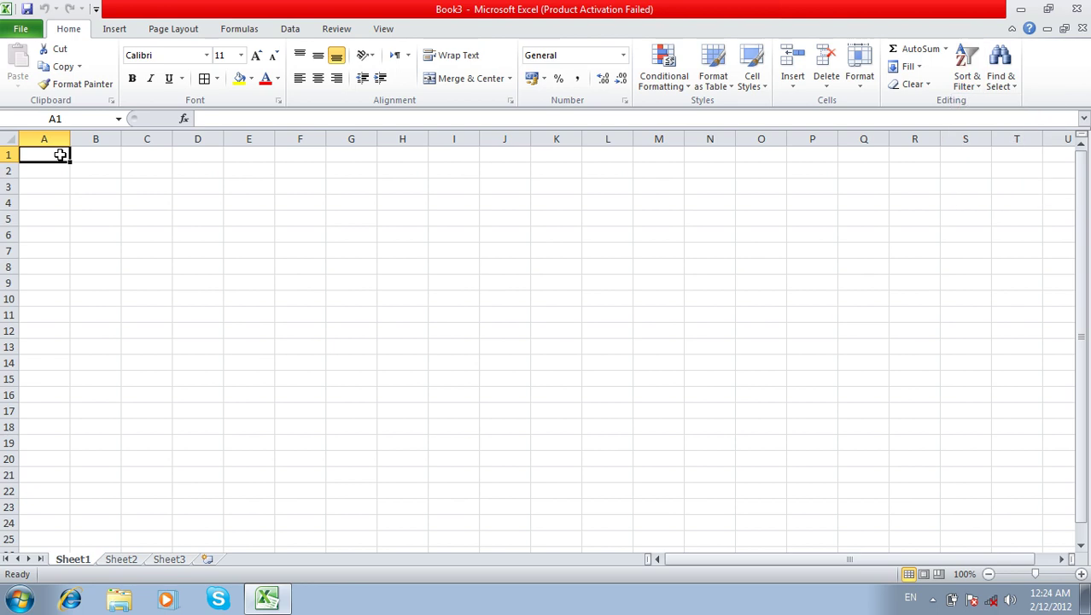
Open the List workbook from the File menu's Recent workbooks
left_click(23, 29)
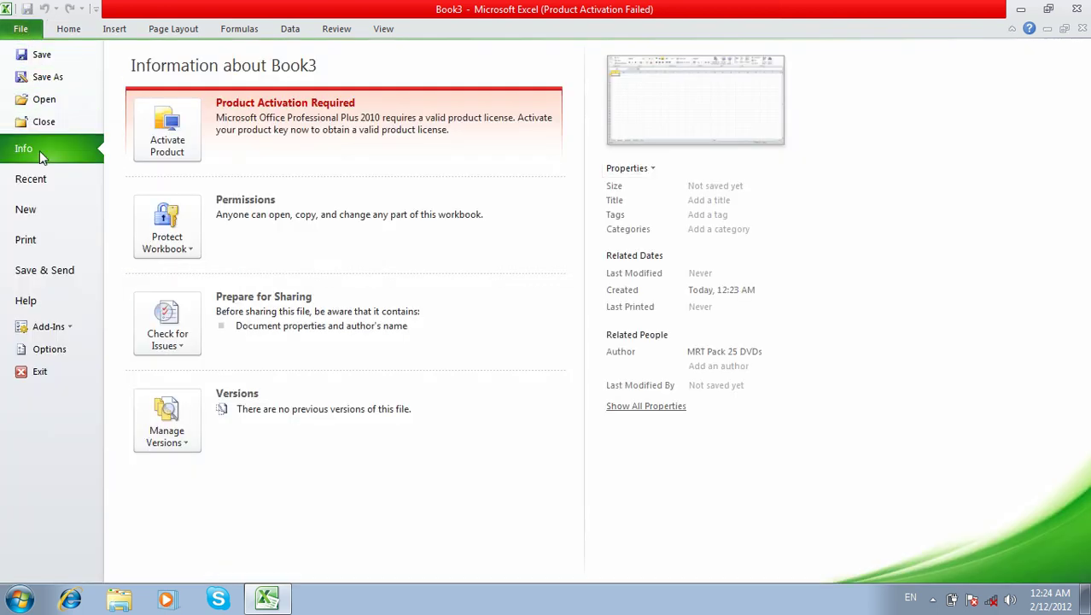
left_click(47, 180)
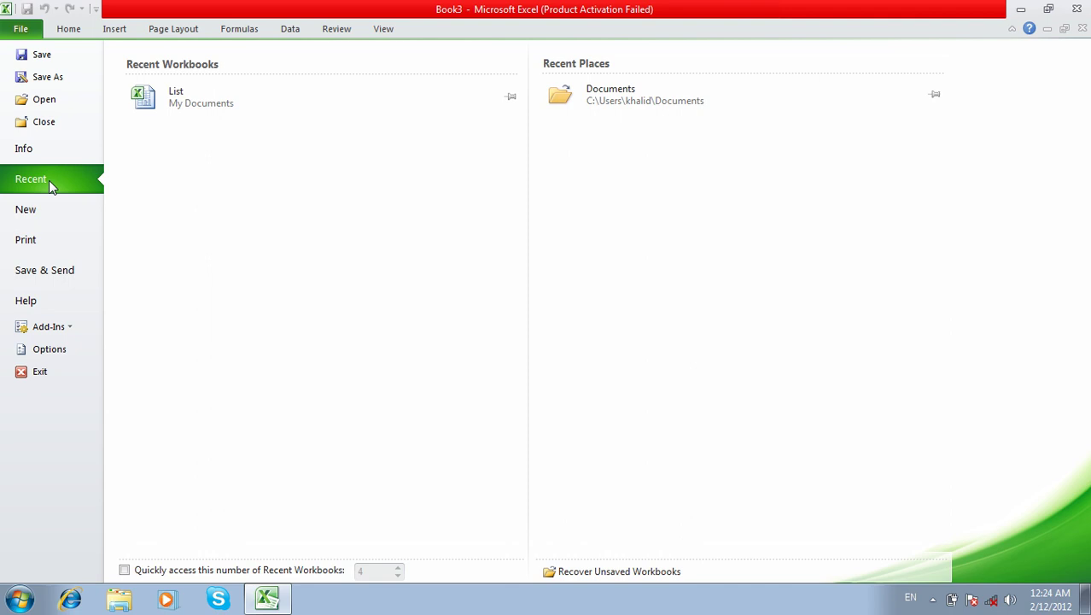
left_click(188, 106)
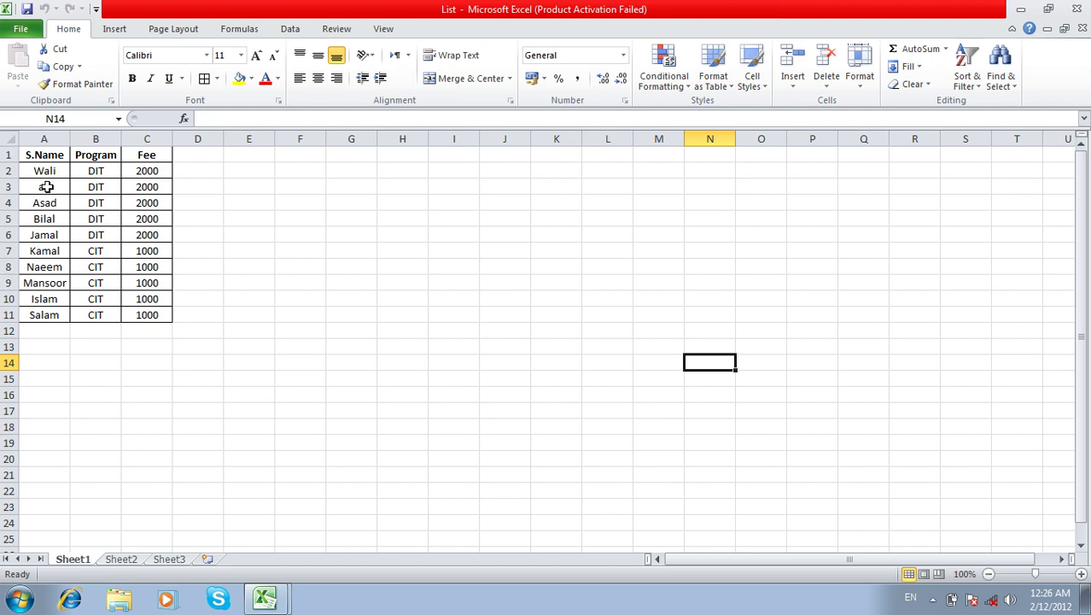
left_click(44, 186)
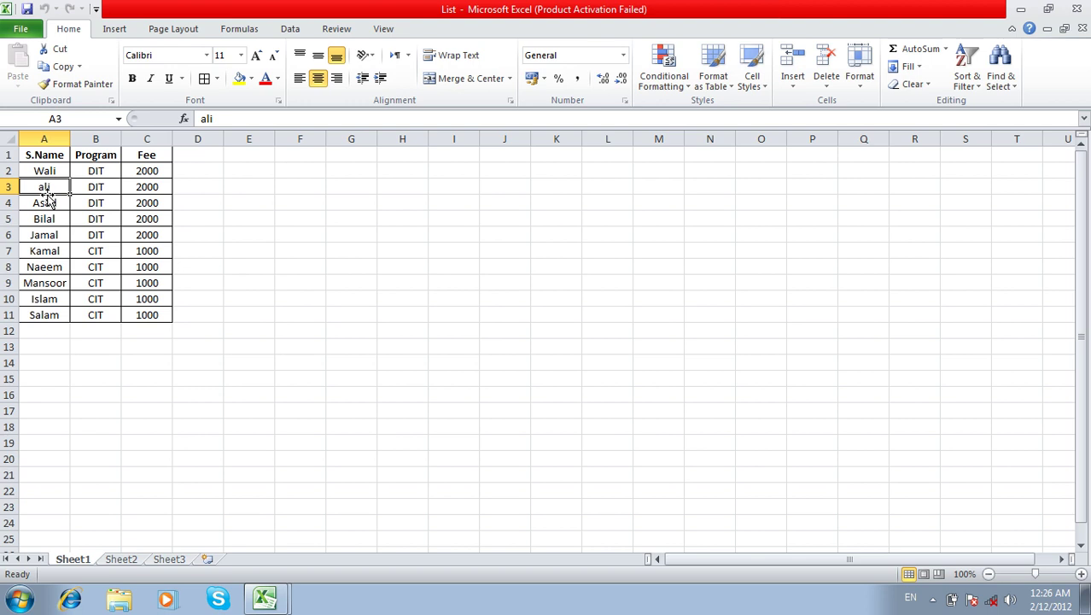
left_click(45, 220)
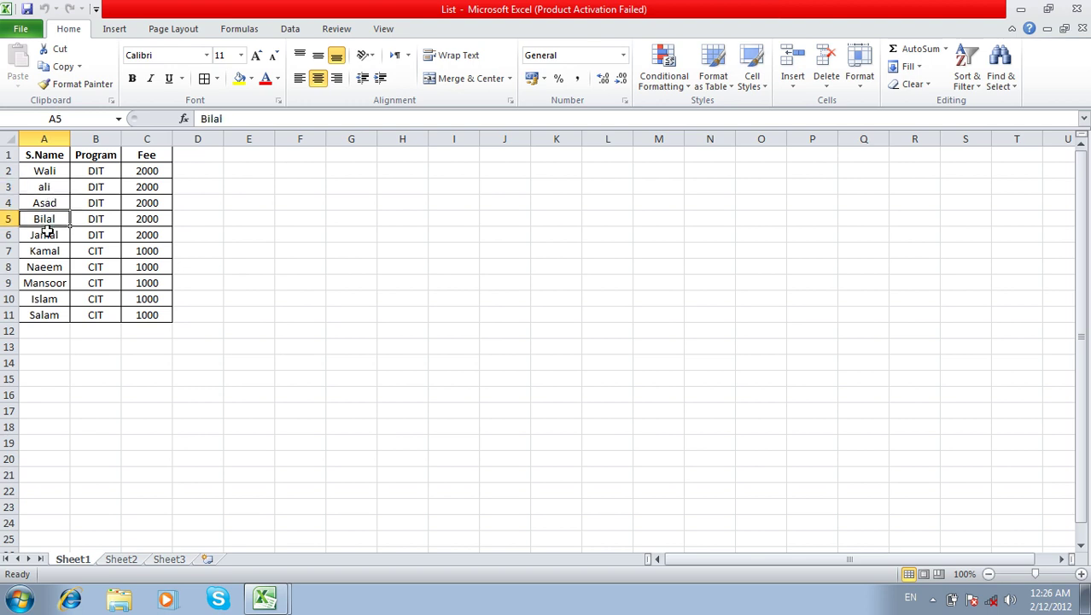
left_click(47, 297)
left_click(48, 314)
left_click(44, 169)
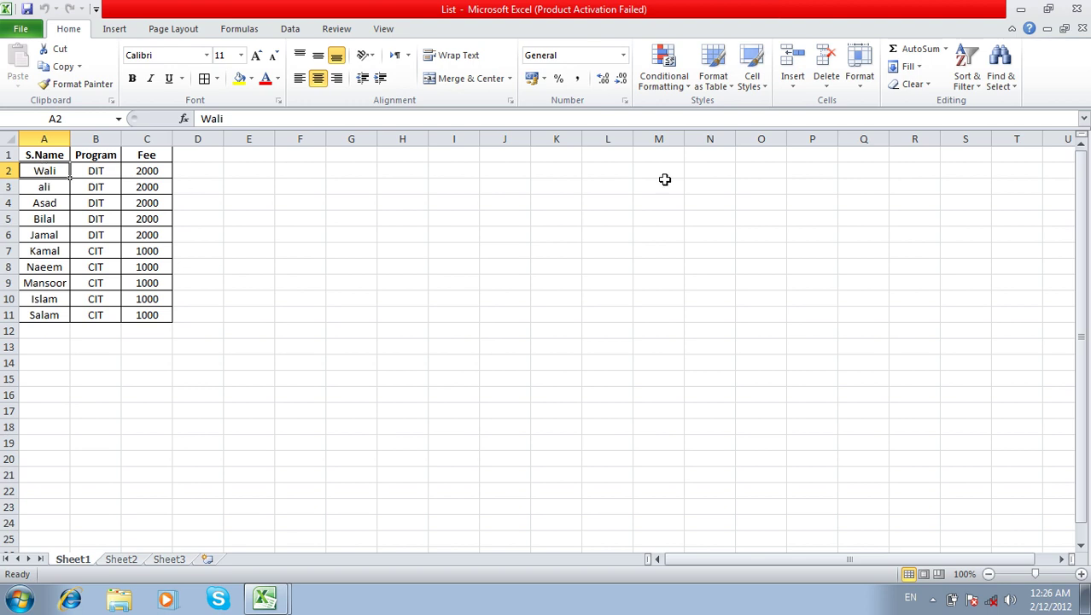
left_click(970, 89)
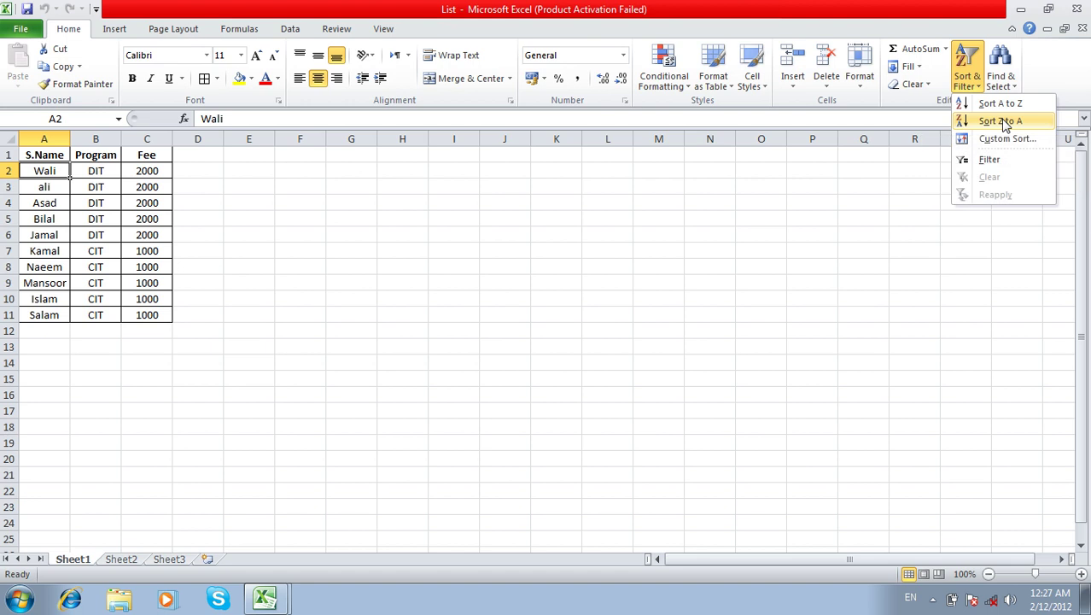
Select the table A1:C11 and sort it by name A to Z, then Z to A
left_click(38, 154)
left_click_drag(39, 153, 154, 312)
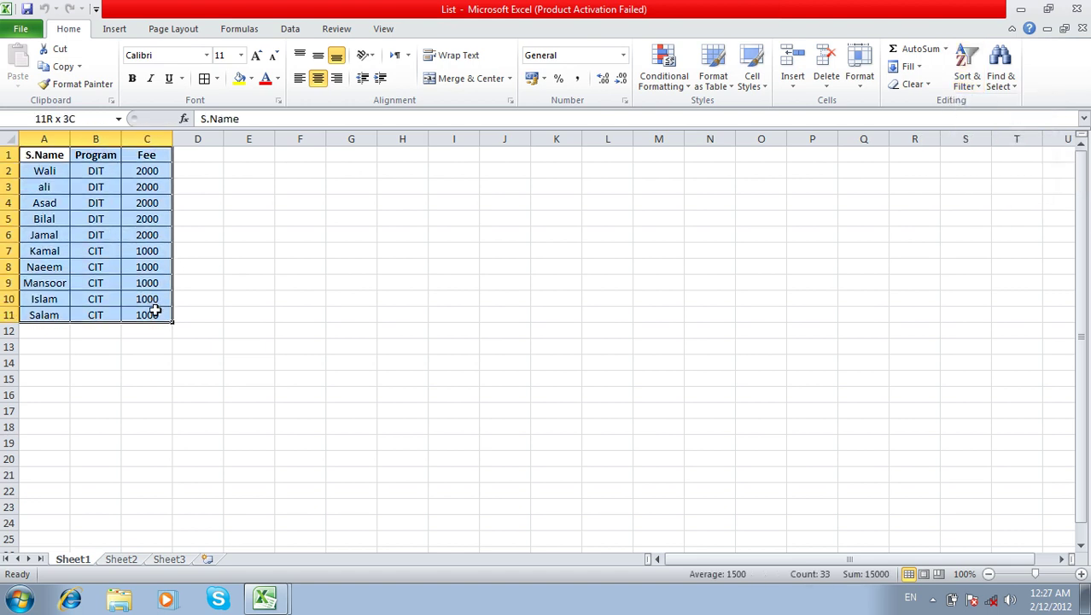
left_click(969, 82)
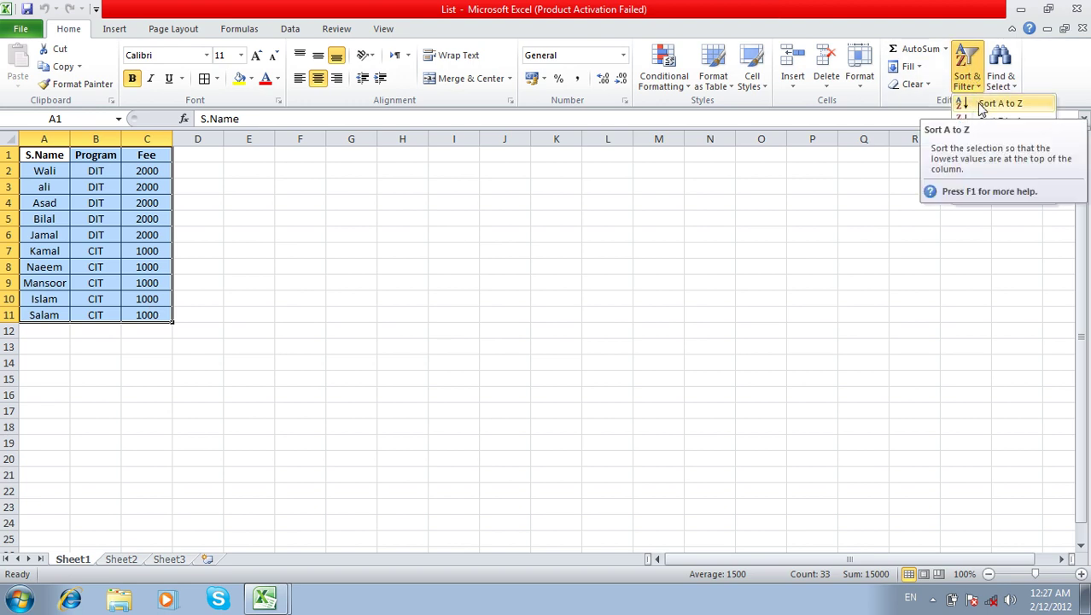
left_click(991, 104)
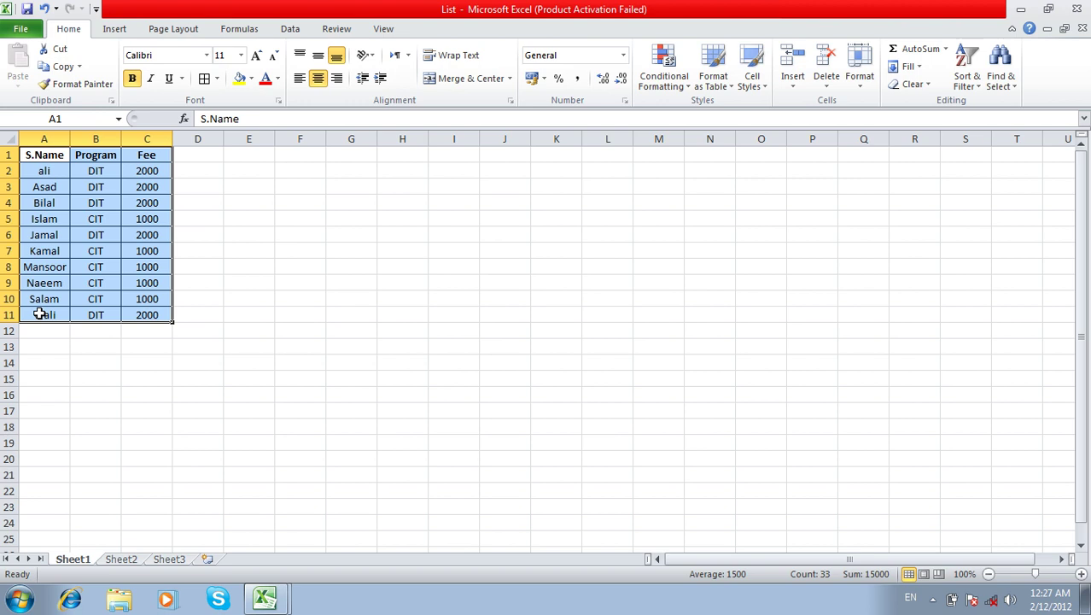
left_click(960, 79)
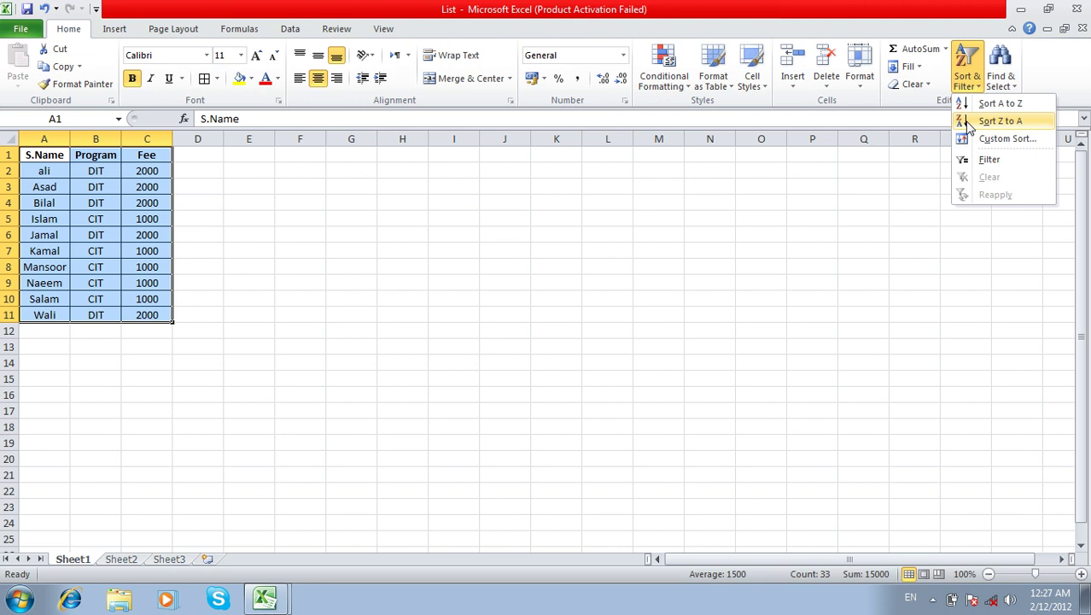
left_click(967, 123)
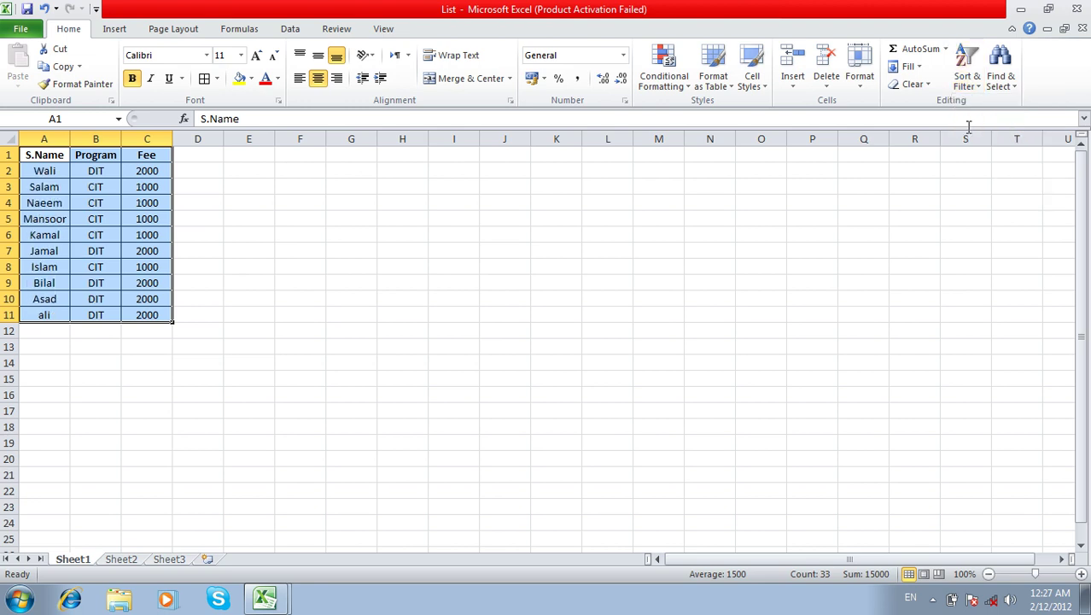
Reselect A1:C11 and sort the table A to Z by name again
left_click(59, 309)
left_click(41, 283)
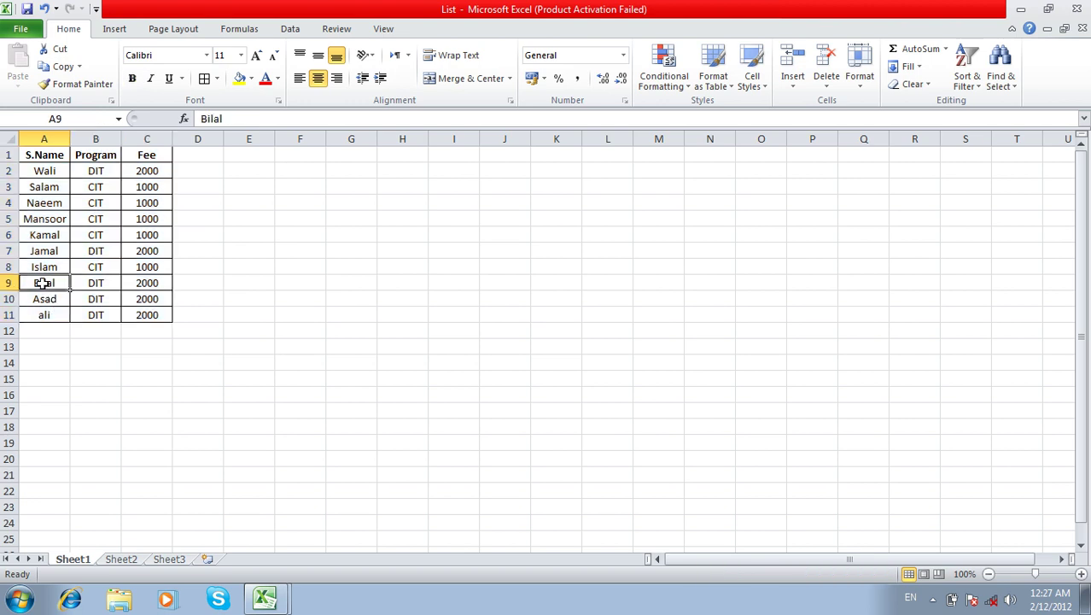
left_click(40, 267)
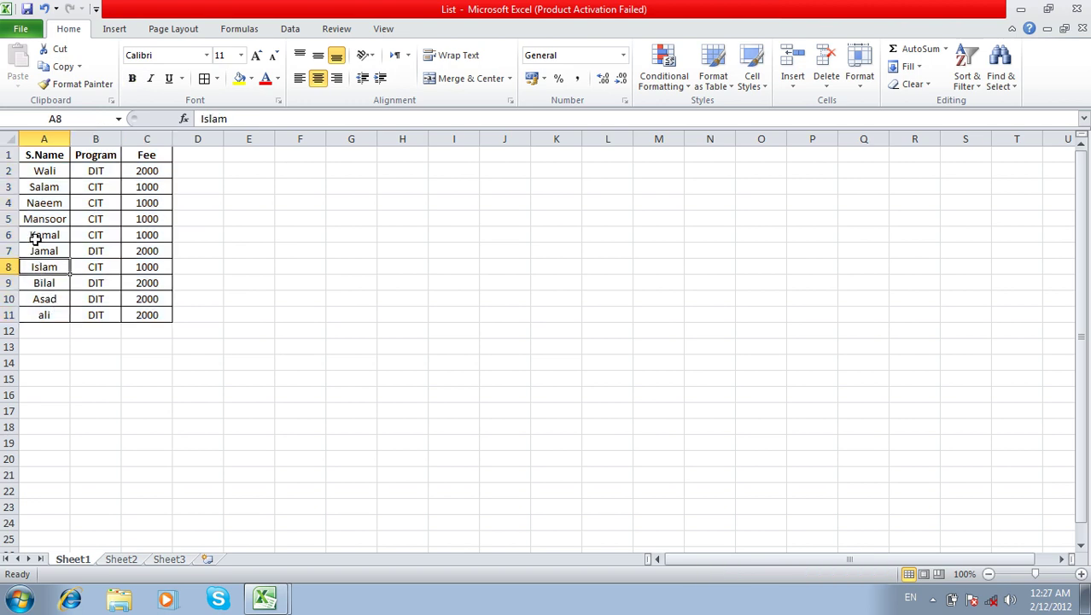
left_click(57, 170)
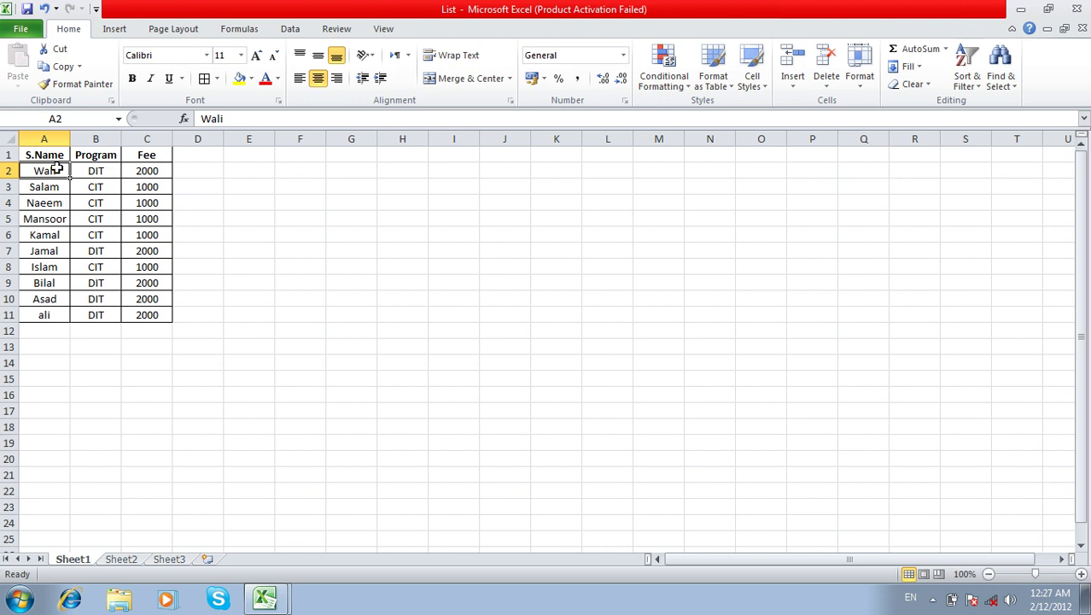
left_click(59, 154)
left_click_drag(59, 154, 141, 314)
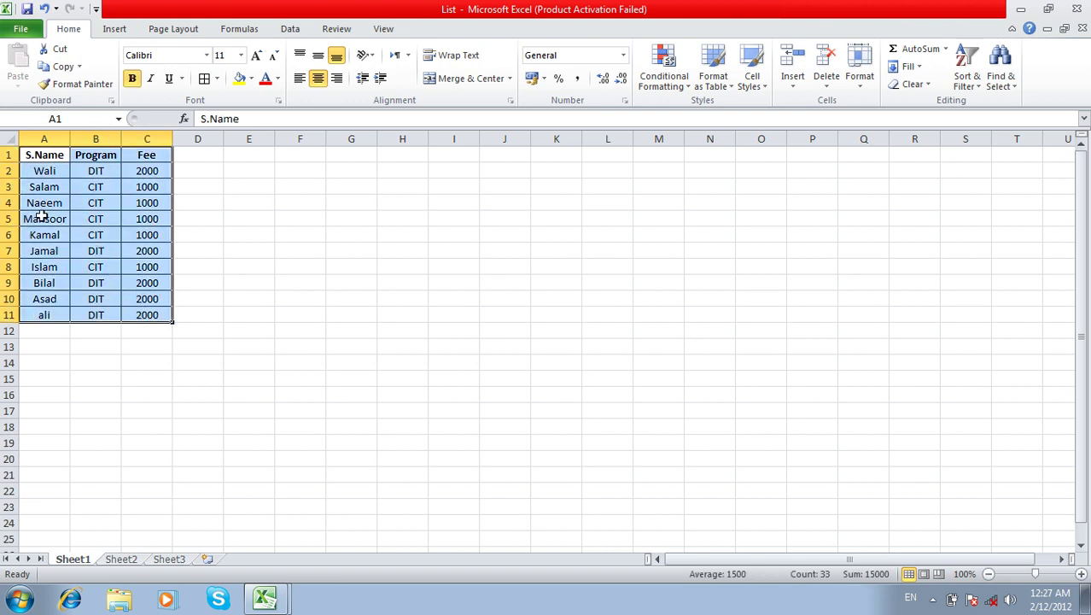
left_click(982, 81)
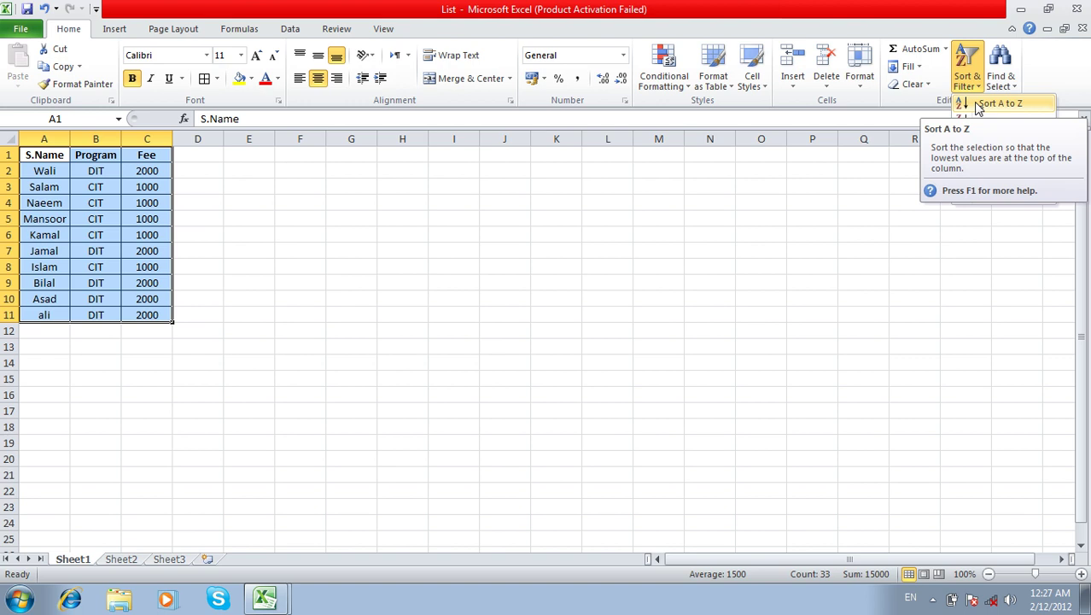
left_click(979, 104)
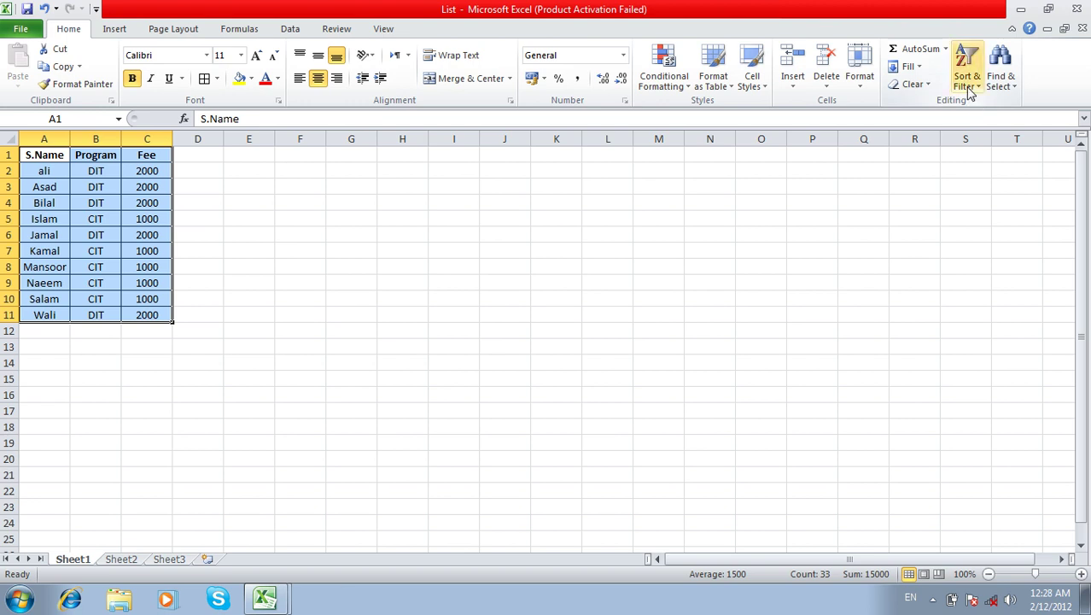
Open Custom Sort and toggle 'My data has headers' off and back on
left_click(970, 89)
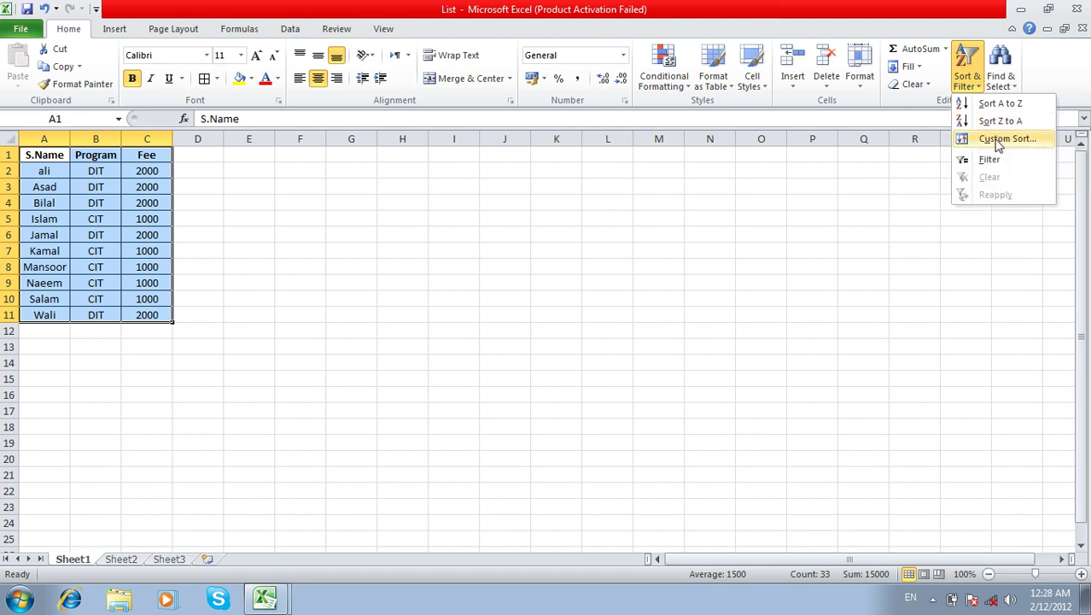
left_click(998, 139)
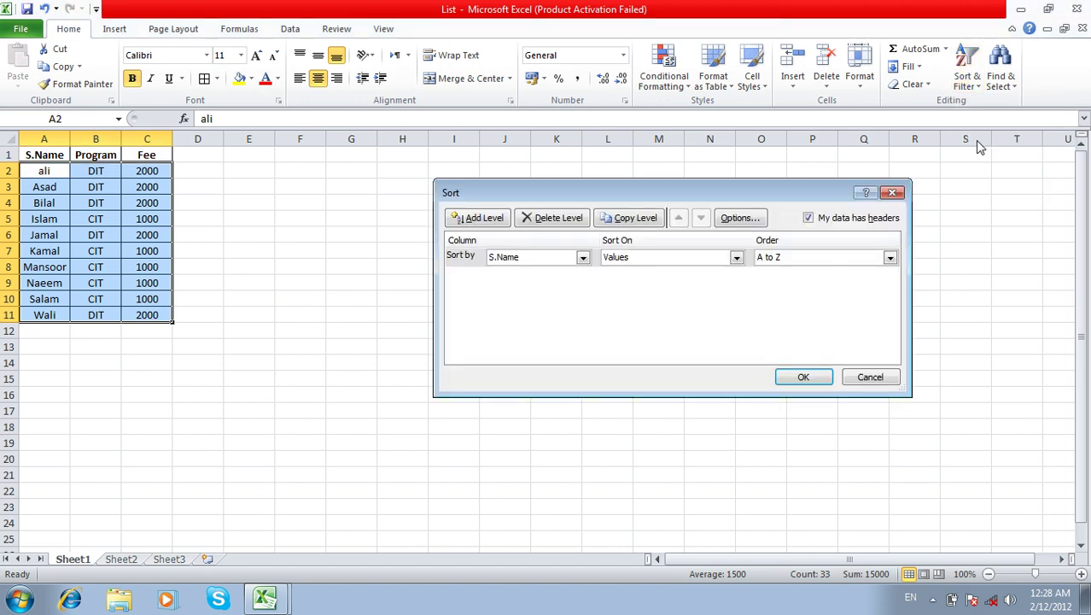
mouse_move(760, 202)
left_mouse_down()
mouse_move(724, 220)
mouse_move(649, 188)
mouse_move(732, 196)
left_mouse_up()
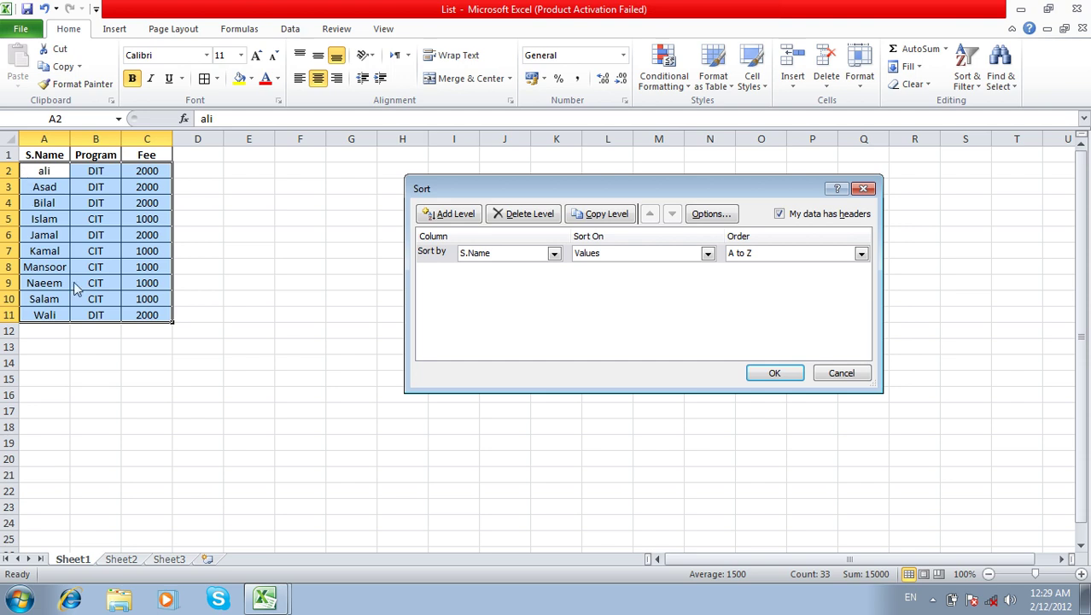
left_click(803, 217)
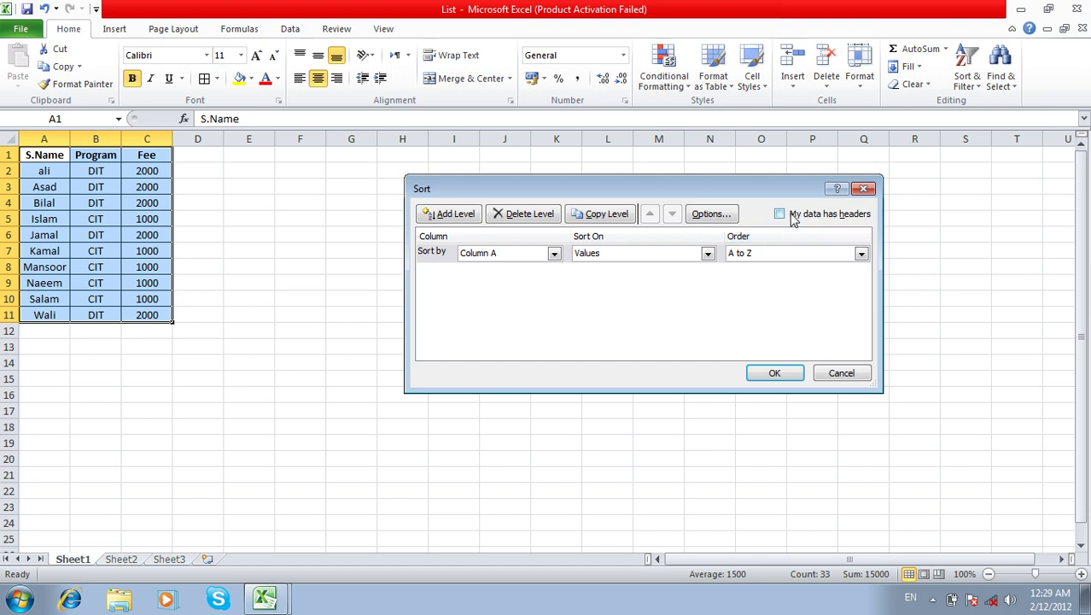
left_click(792, 215)
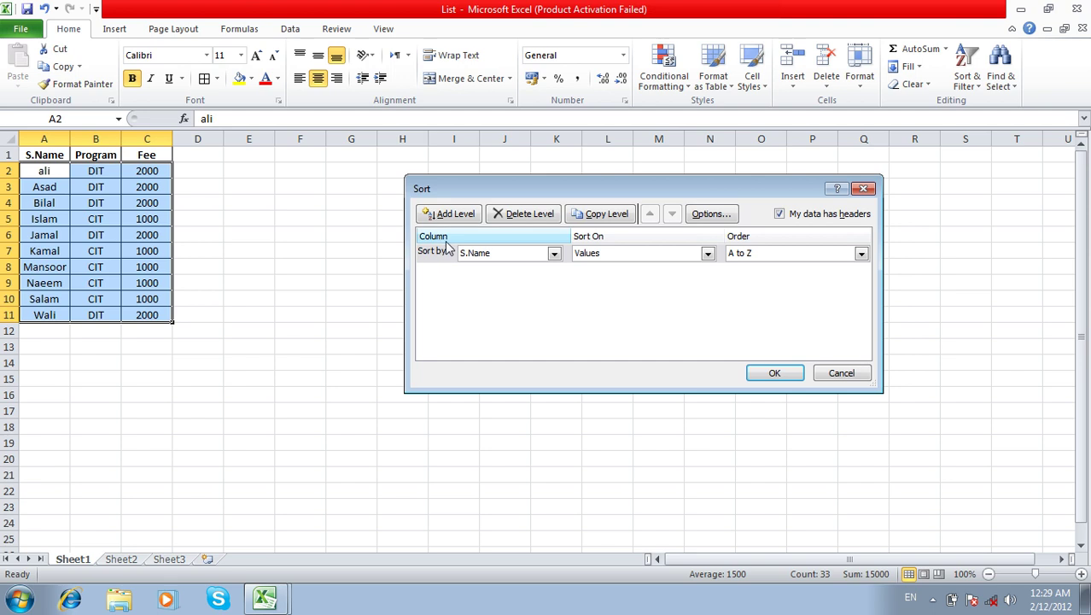
Apply the custom sort on S.Name by cell values in A to Z order
left_click(502, 253)
left_click(502, 255)
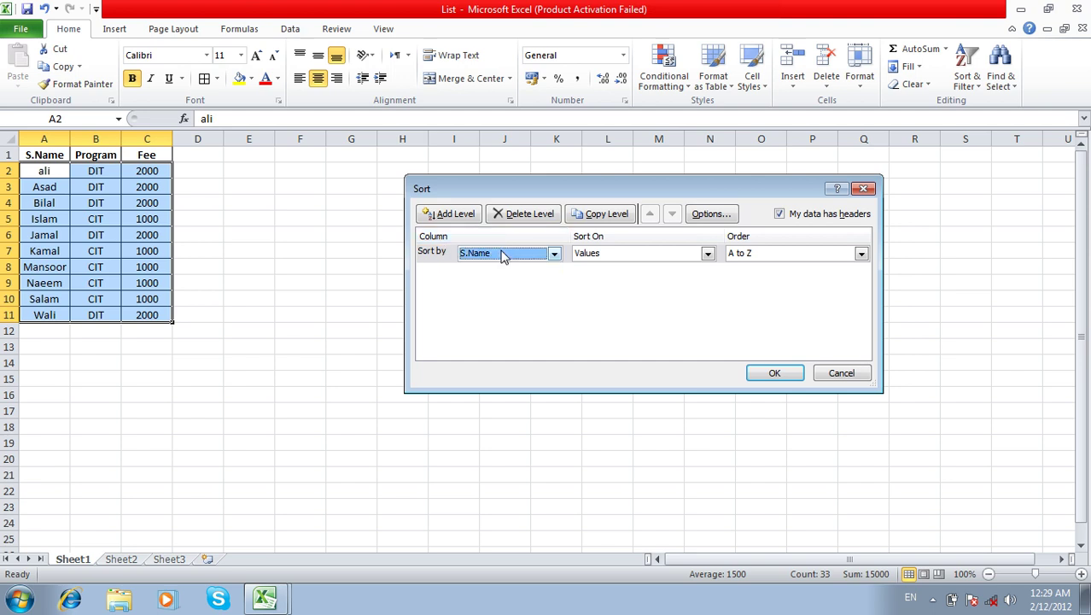
left_click(592, 255)
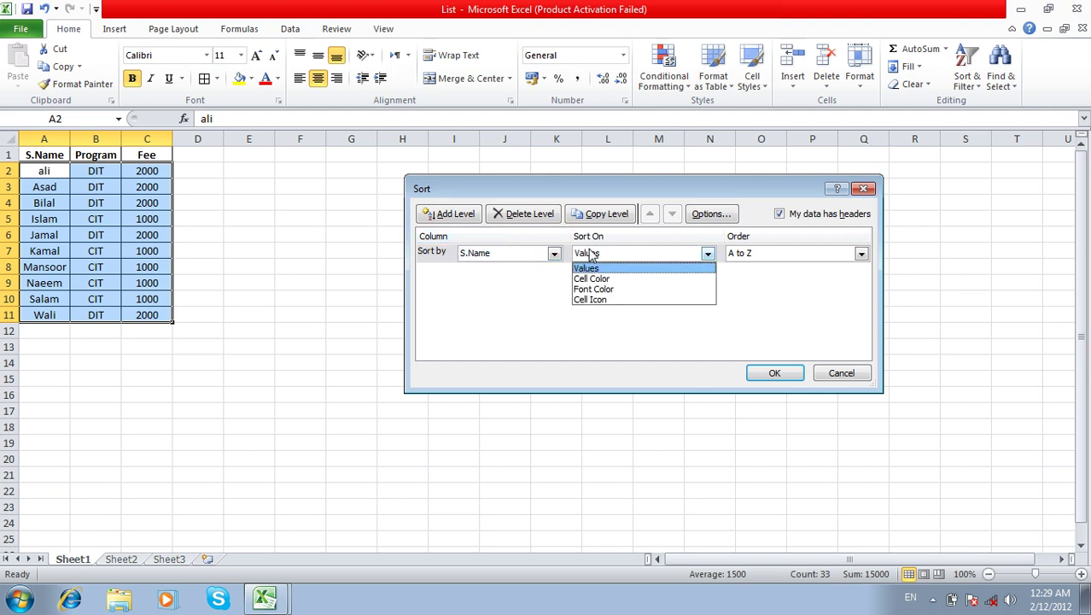
left_click(591, 255)
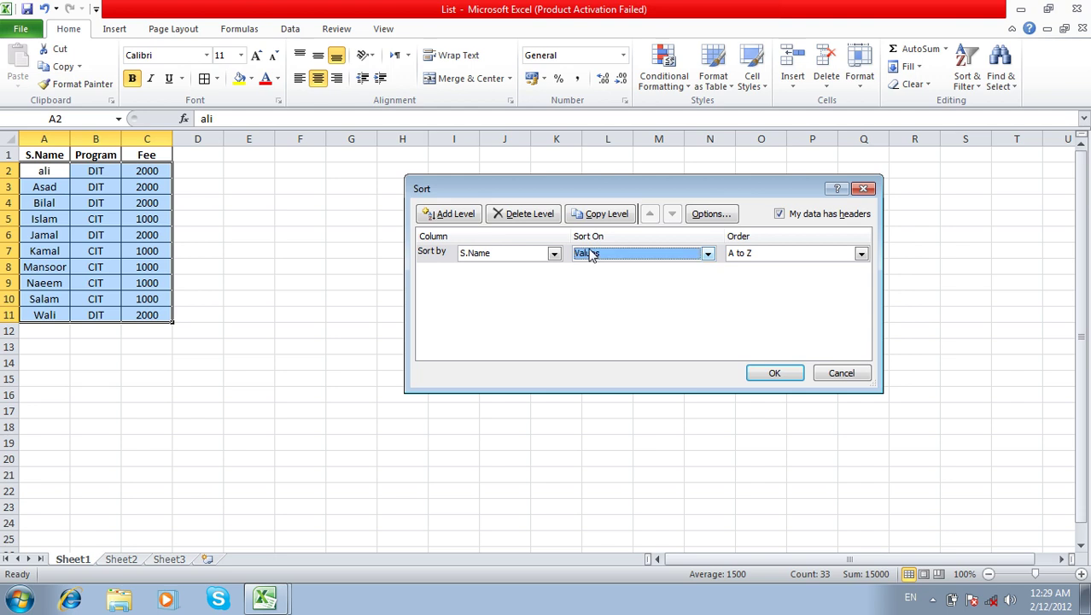
left_click(764, 259)
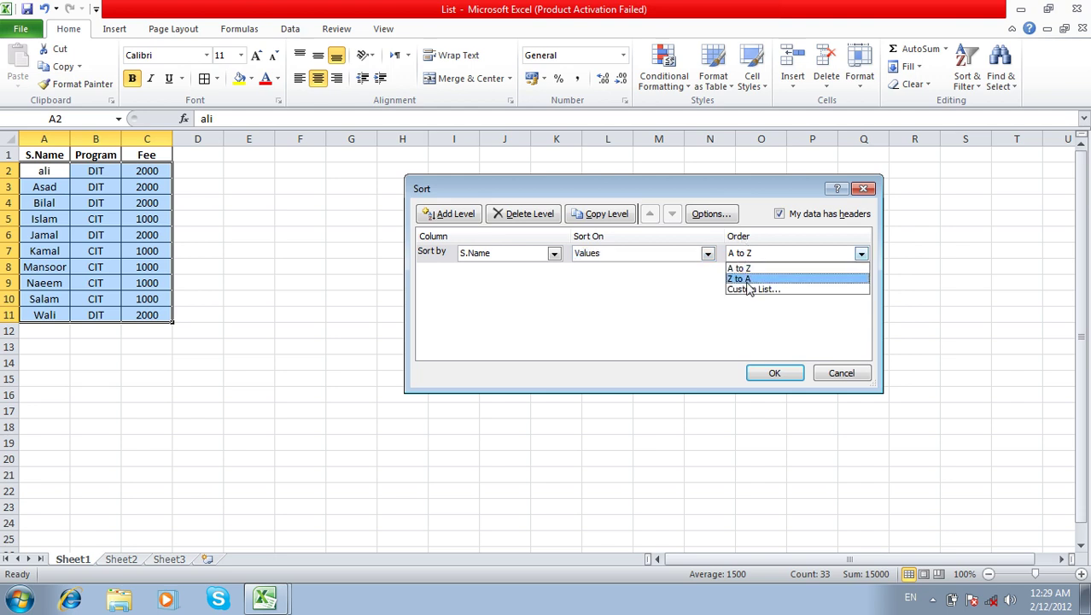
left_click(757, 271)
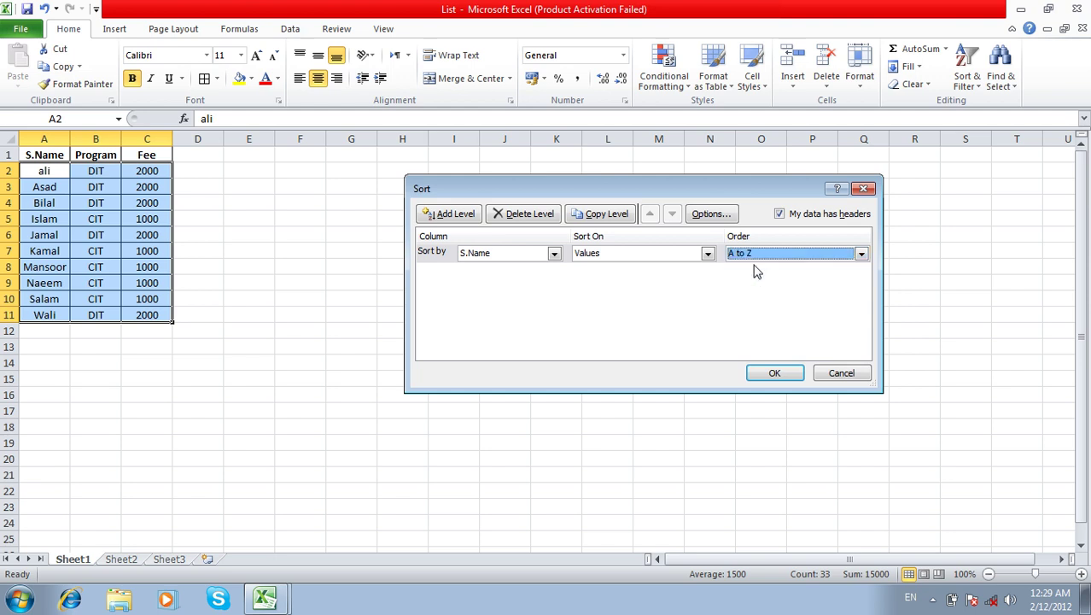
left_click(773, 372)
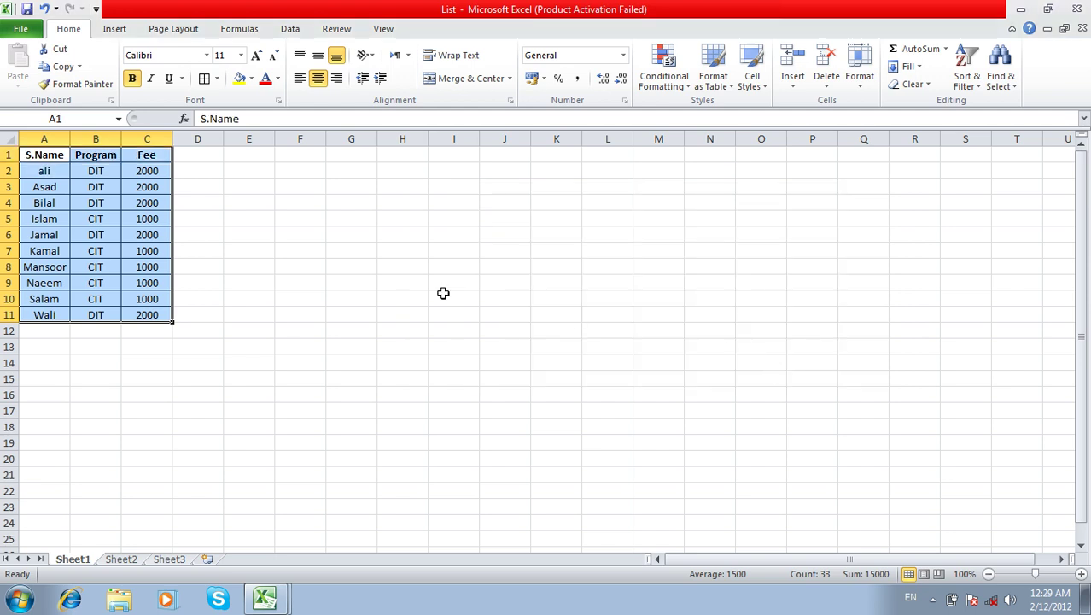
Re-sort the list by S.Name in Z to A order through Custom Sort
left_click(965, 81)
left_click(983, 138)
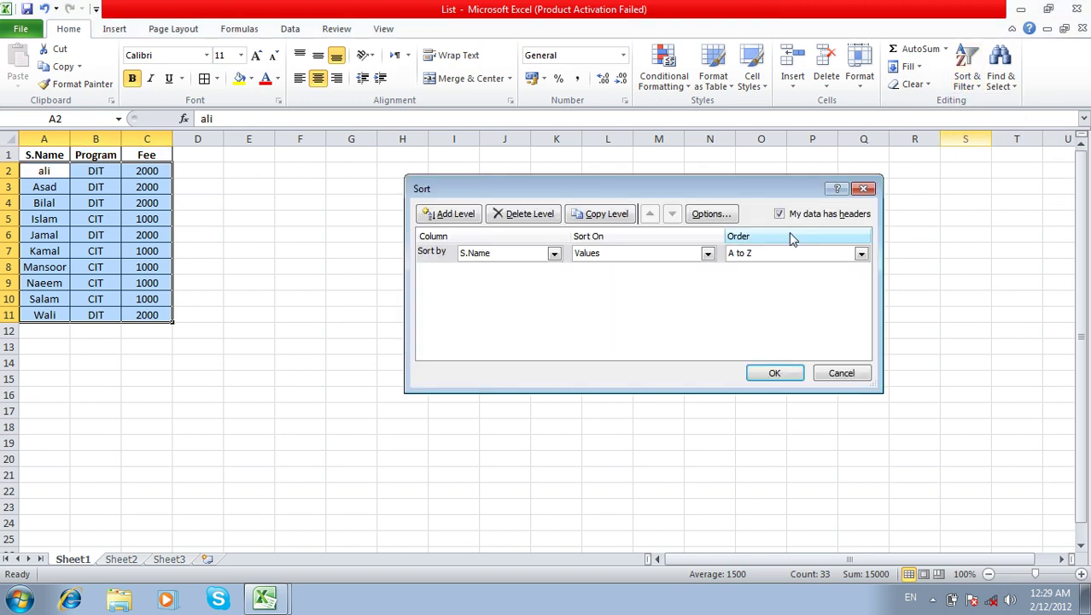
left_click(754, 255)
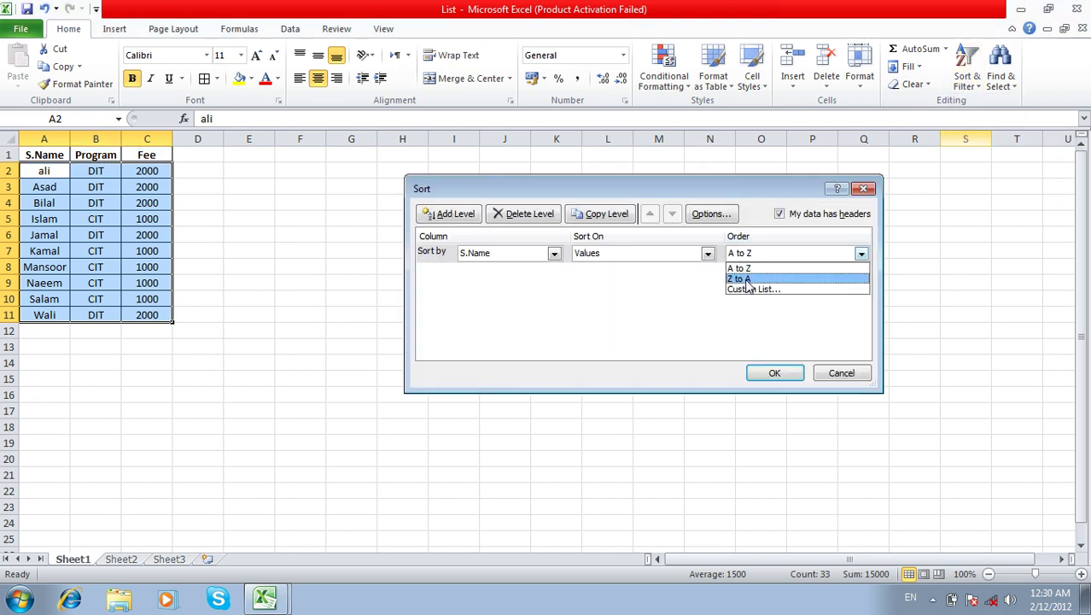
left_click(746, 279)
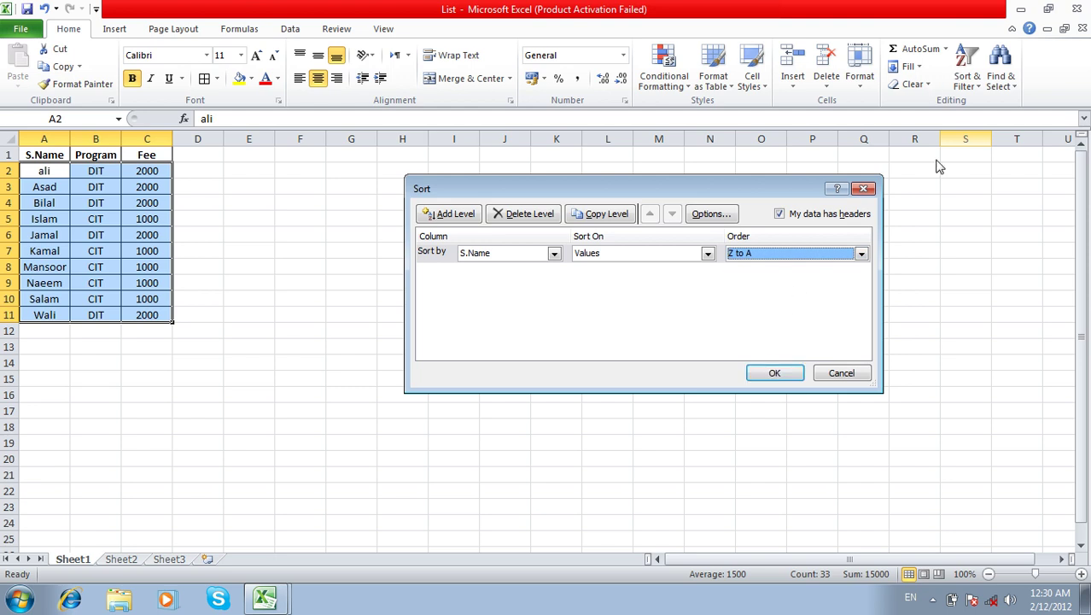
left_click(757, 377)
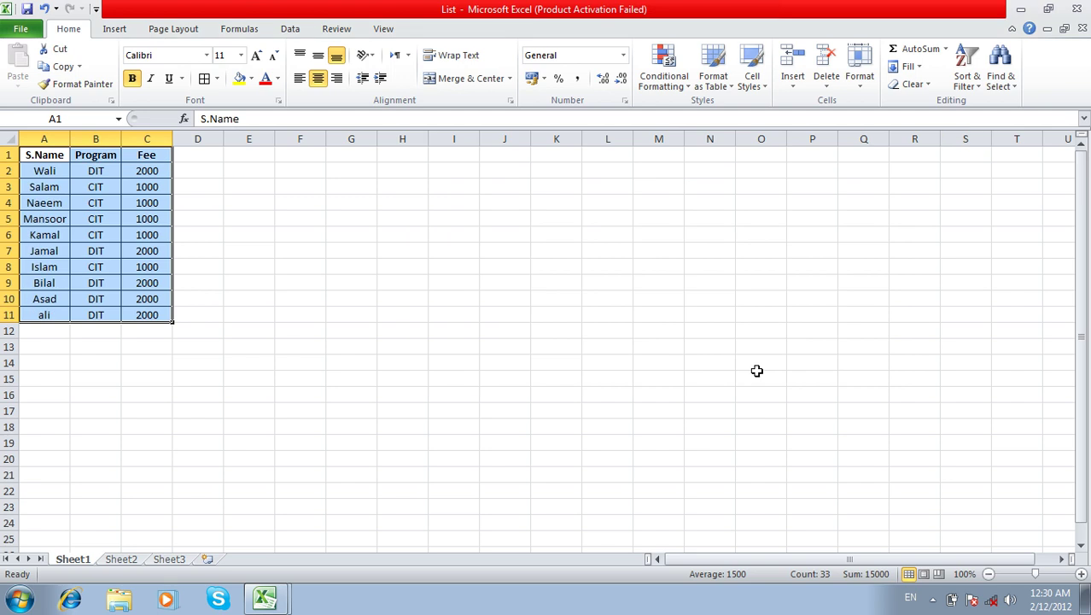
Re-sort the list by S.Name in A to Z order through Custom Sort
left_click(963, 86)
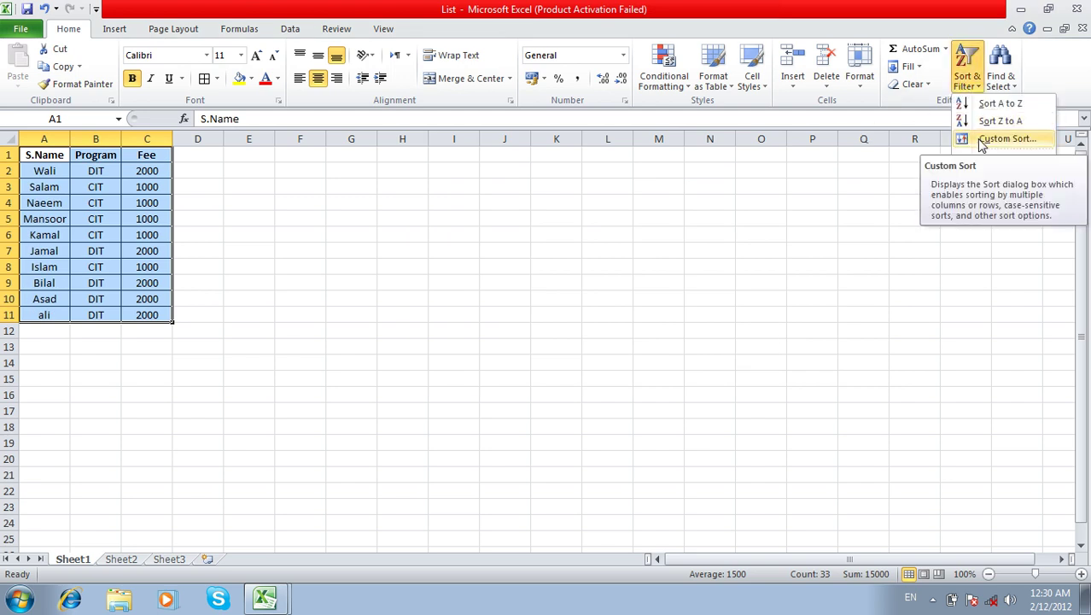
left_click(982, 142)
left_click(759, 254)
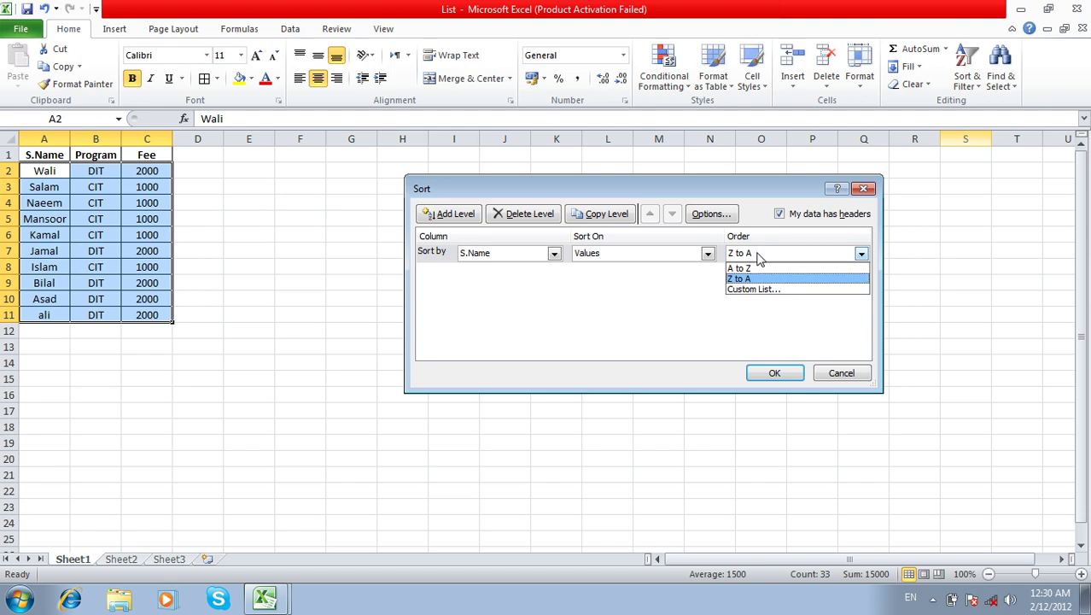
left_click(750, 268)
left_click(772, 372)
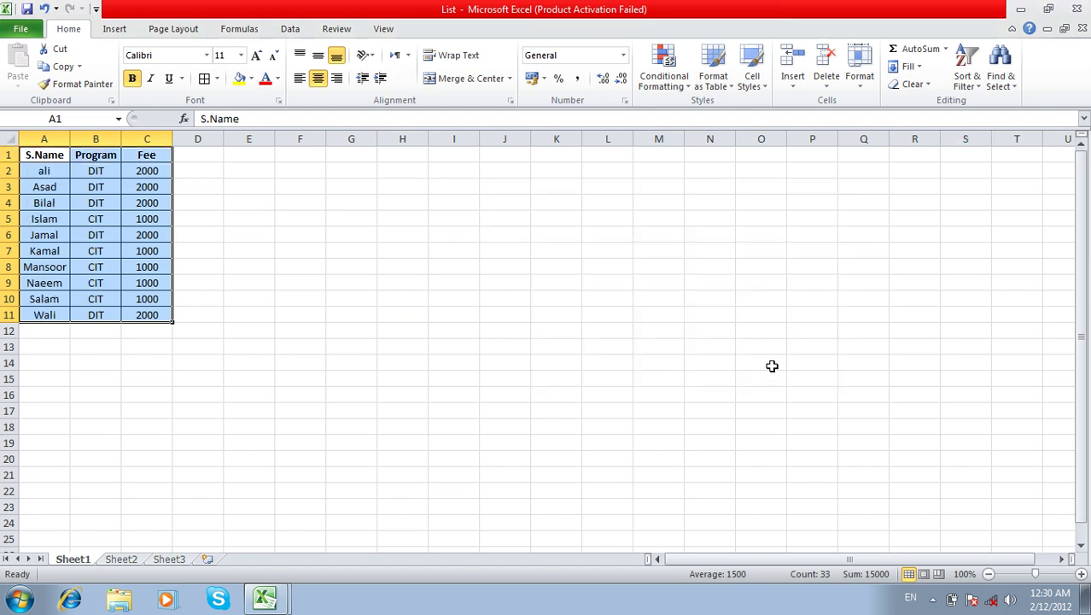
Add a second sort level on Program, A to Z
left_click(965, 83)
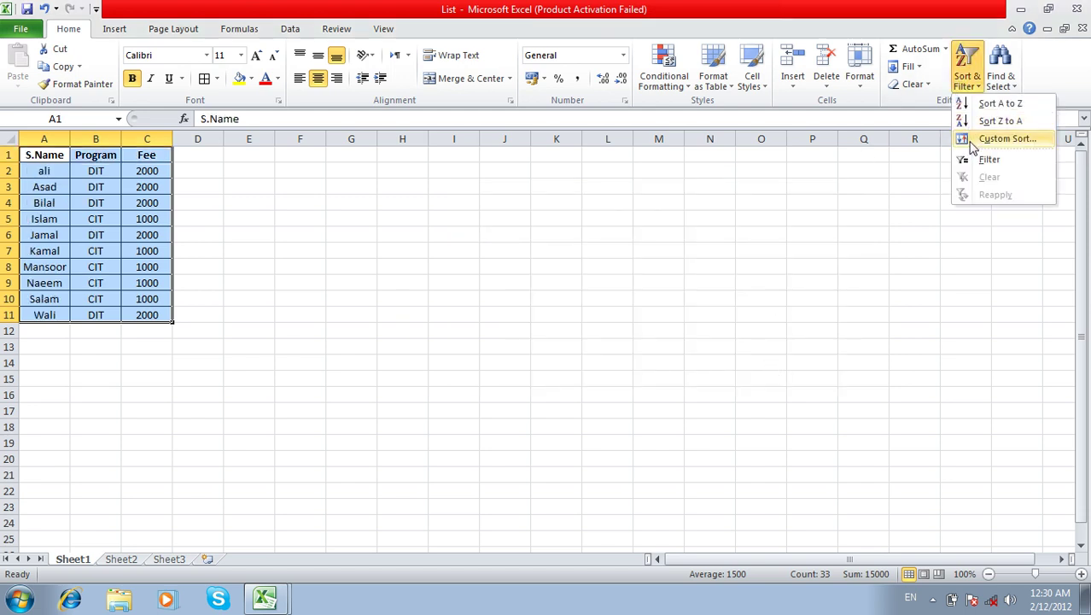
left_click(974, 140)
left_click(455, 217)
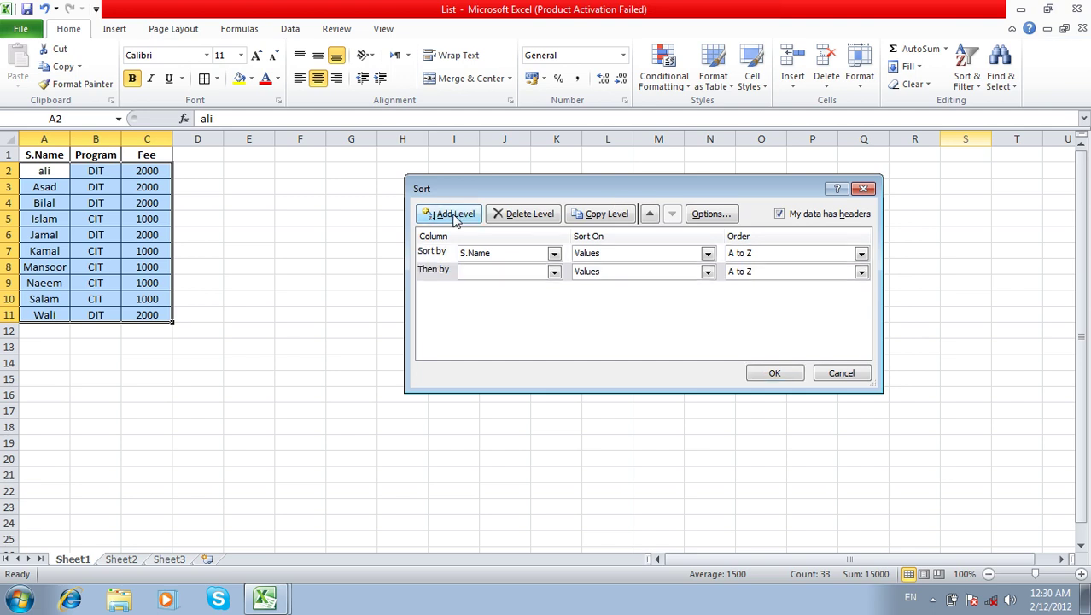
left_click(554, 271)
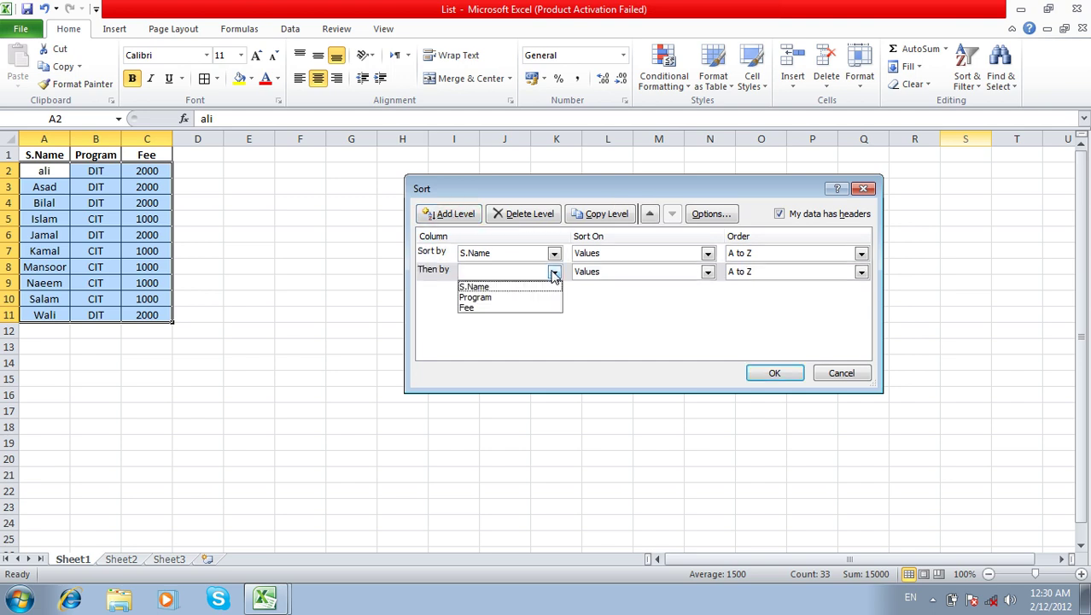
left_click(513, 298)
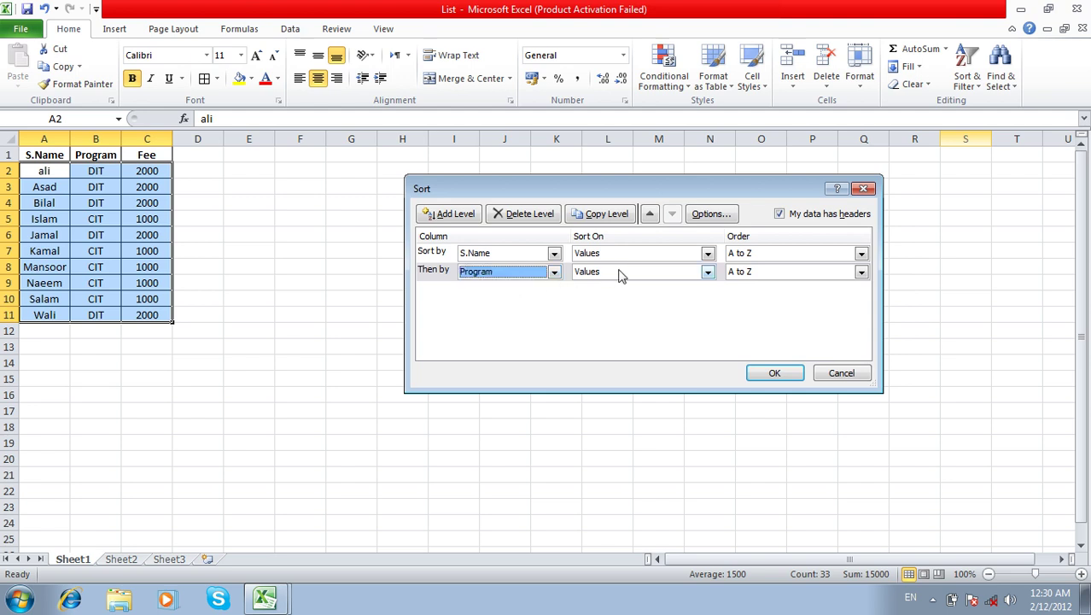
left_click(730, 272)
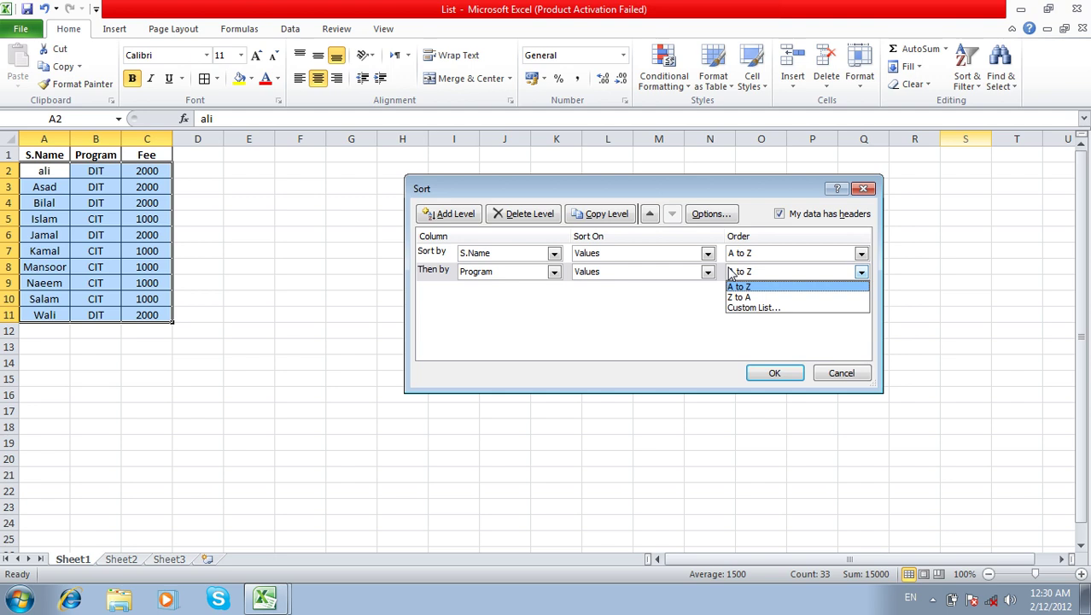
left_click(739, 286)
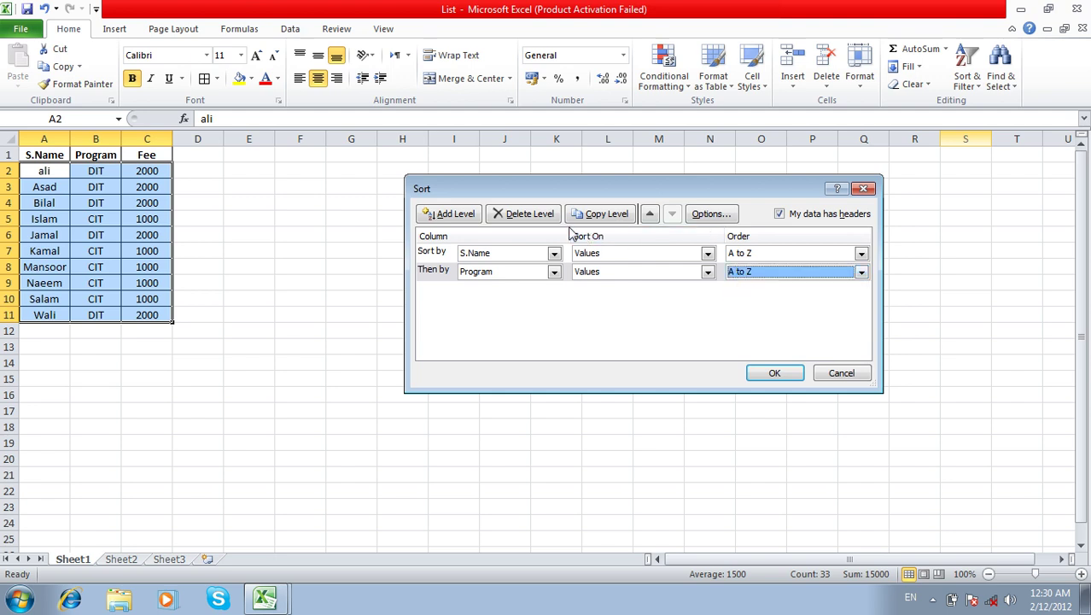
Delete the Program level, copy a level, delete it, view Options, and cancel
left_click(537, 217)
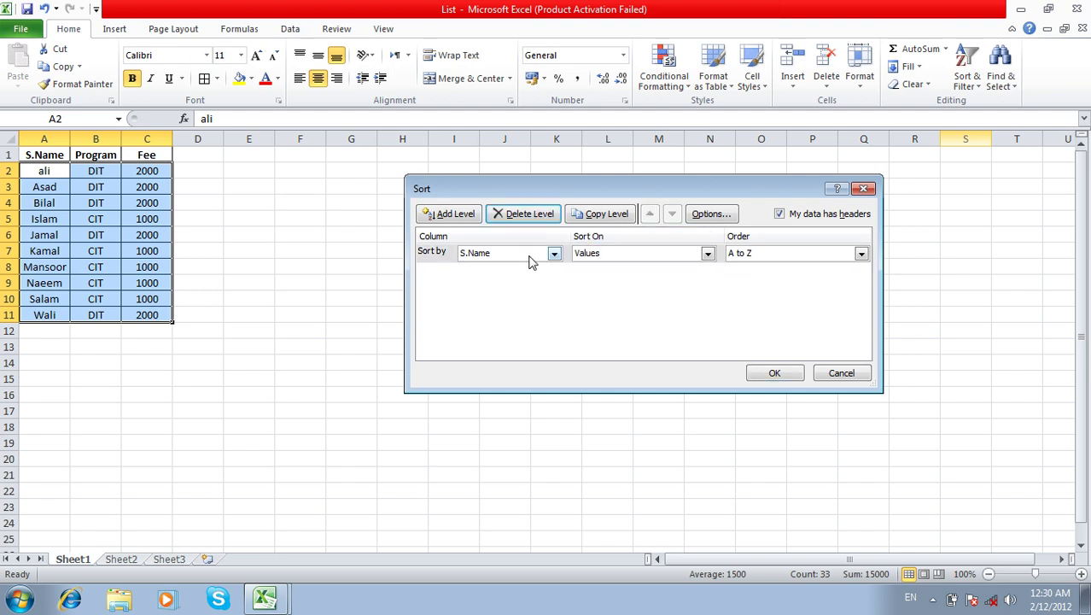
left_click(603, 221)
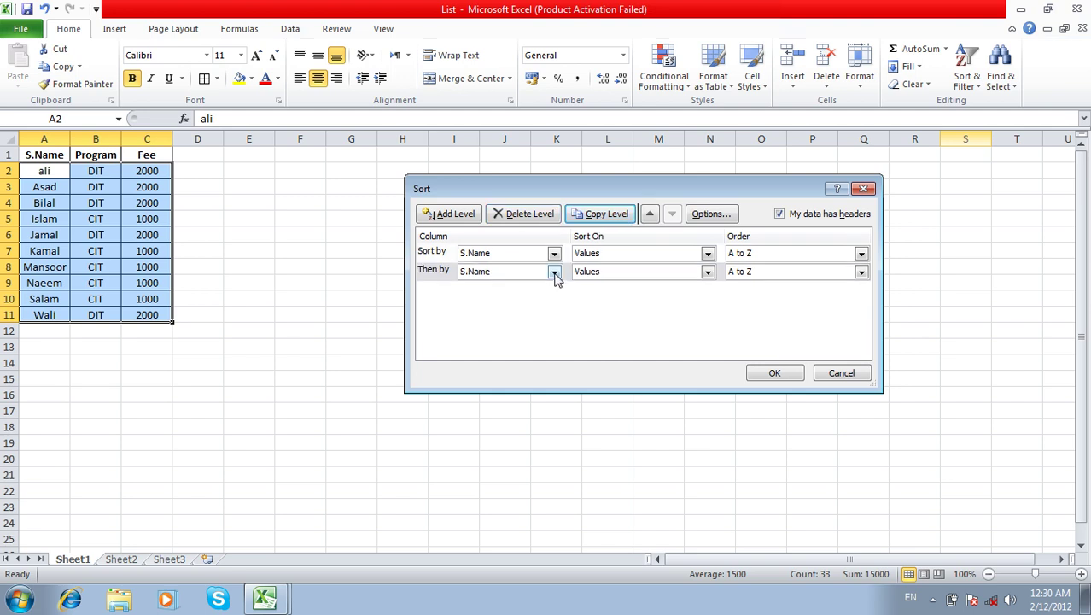
left_click(555, 274)
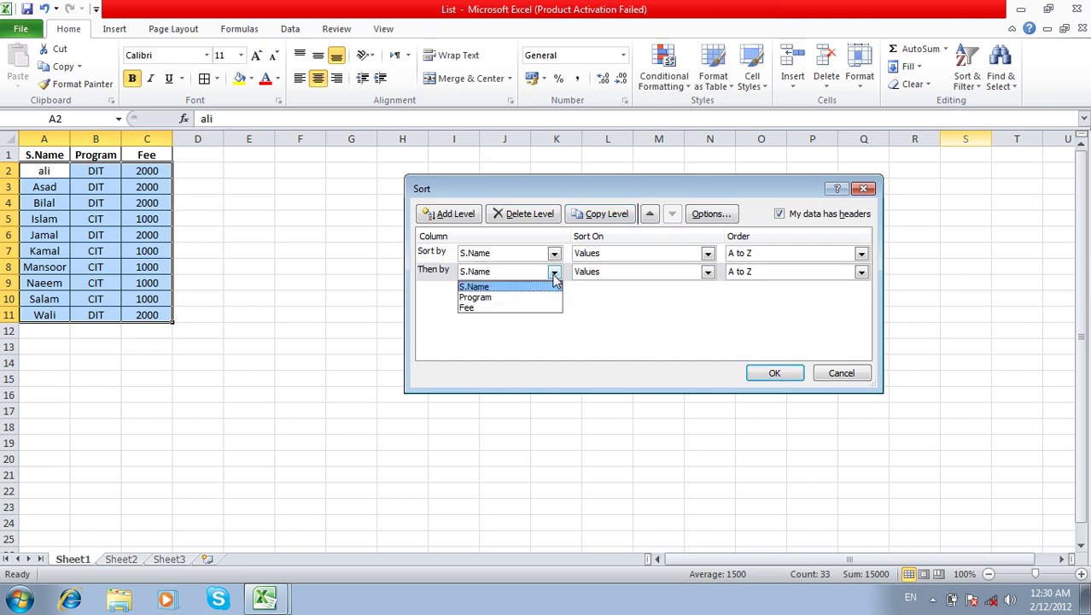
left_click(530, 298)
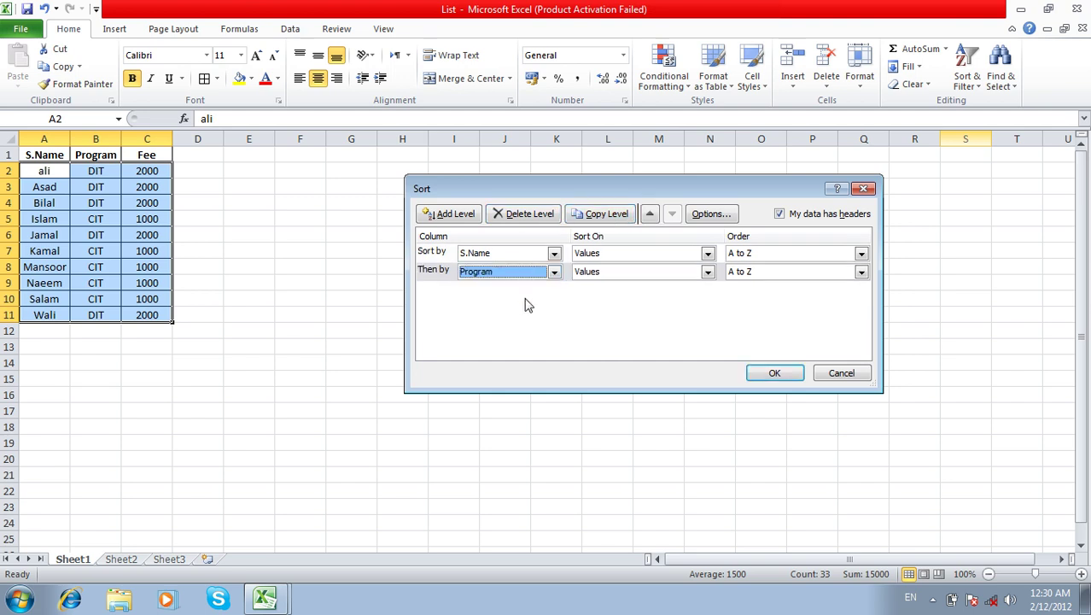
left_click(521, 214)
left_click(698, 215)
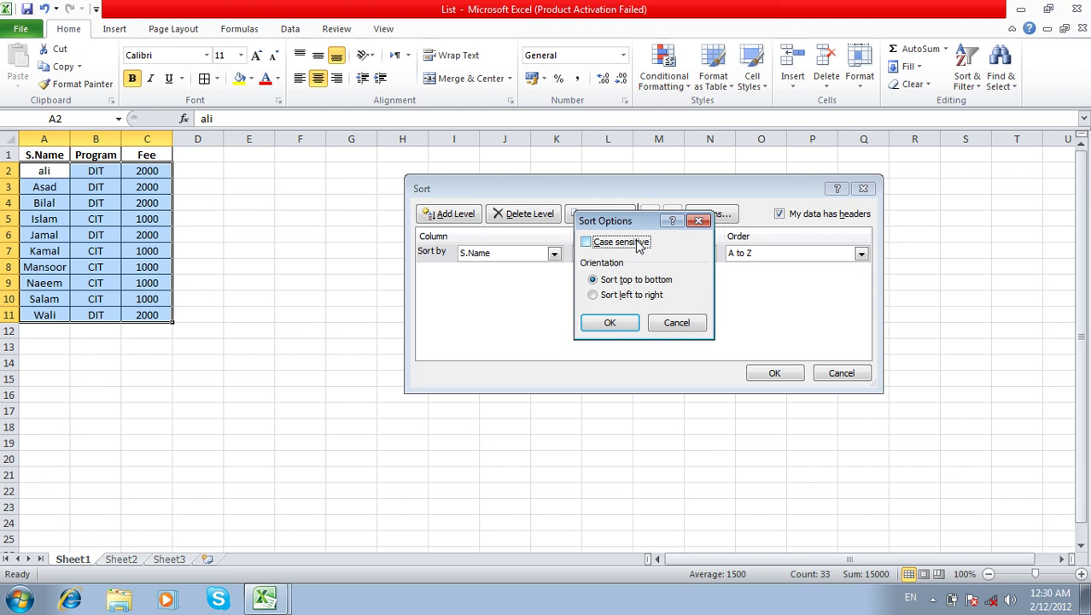
left_click(699, 221)
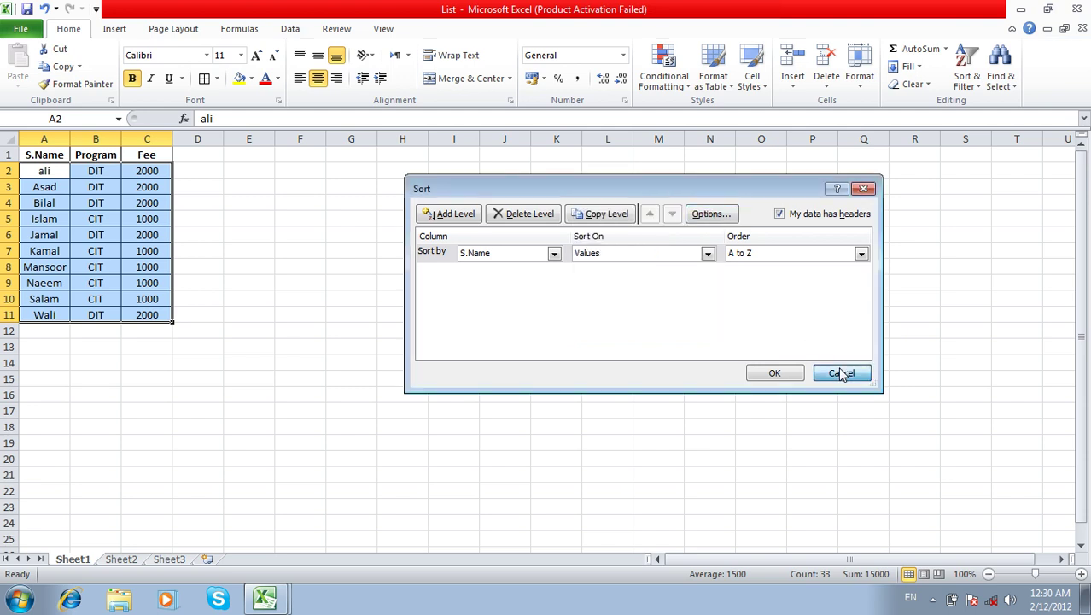
left_click(841, 374)
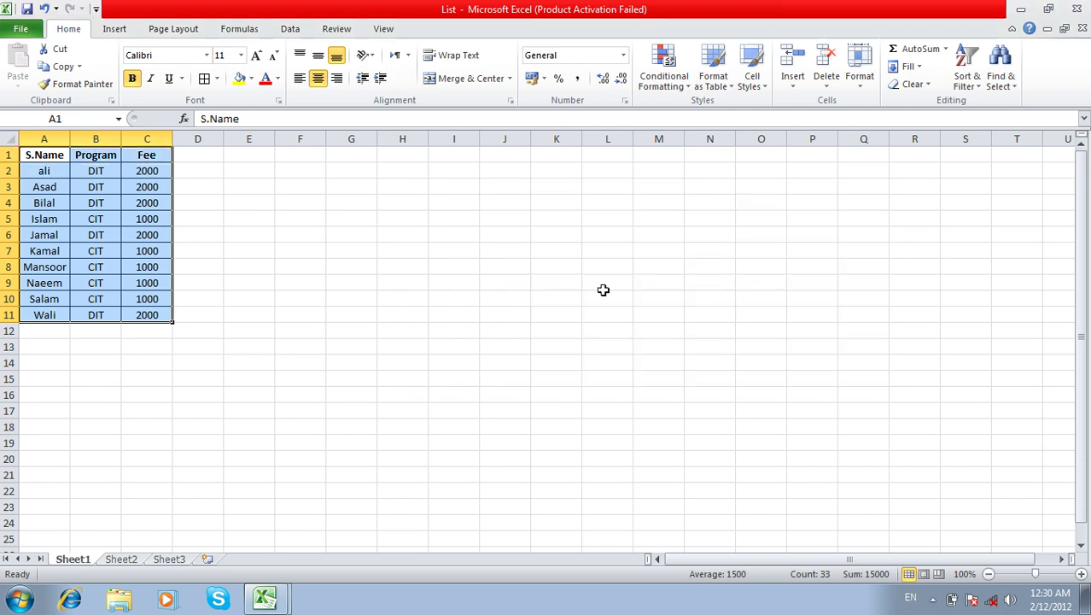
Re-enter A2 with different capitalisation, overwrite Asad in A3 with ali, then select A1:C11
left_click(41, 171)
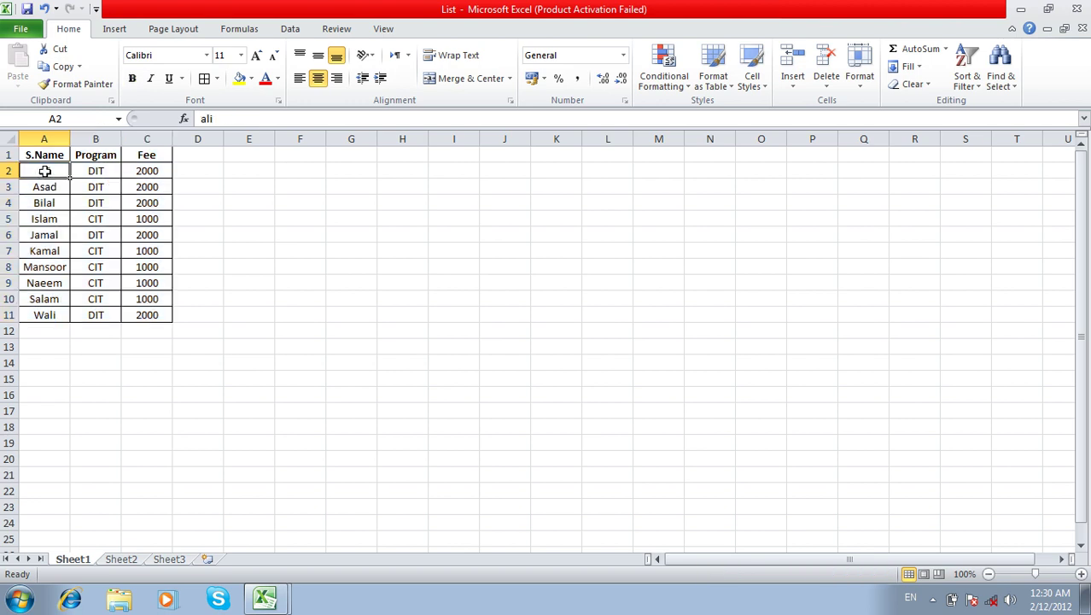
type("Ali")
key("Return")
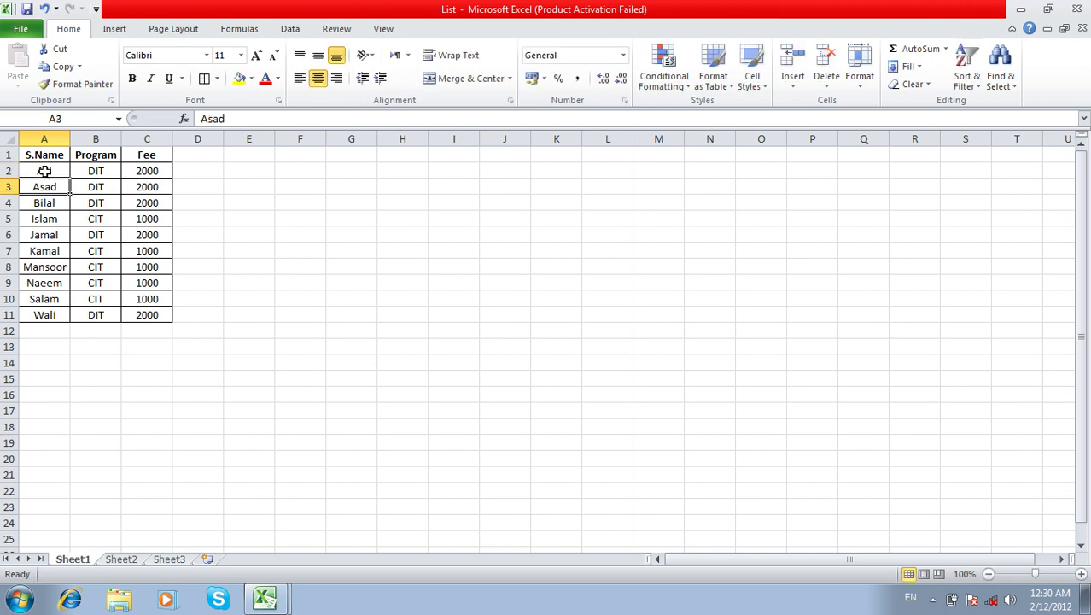
type("ali")
key("Return")
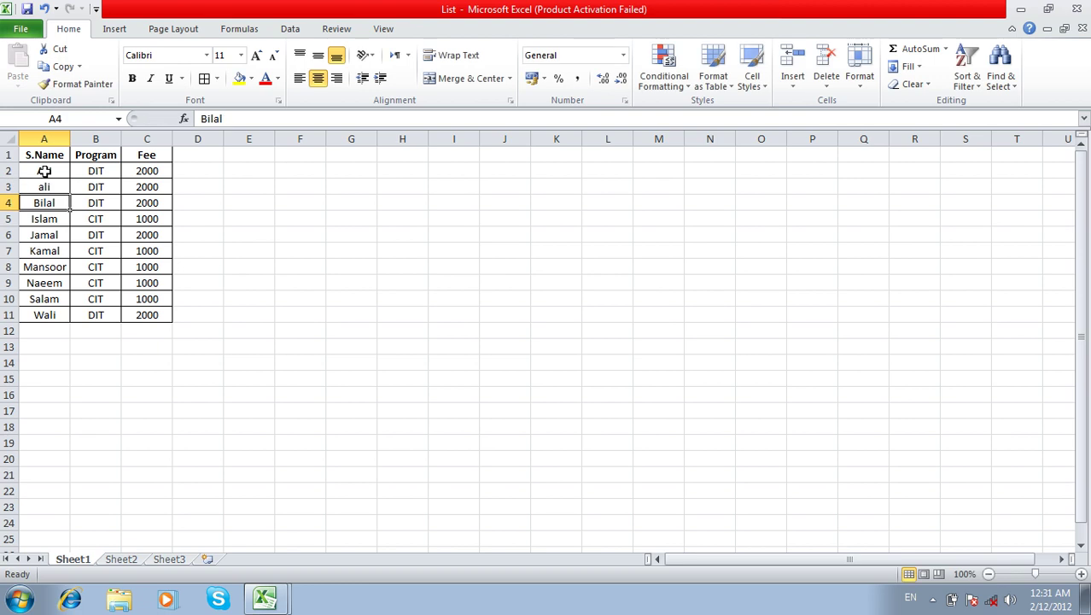
left_click_drag(42, 156, 152, 316)
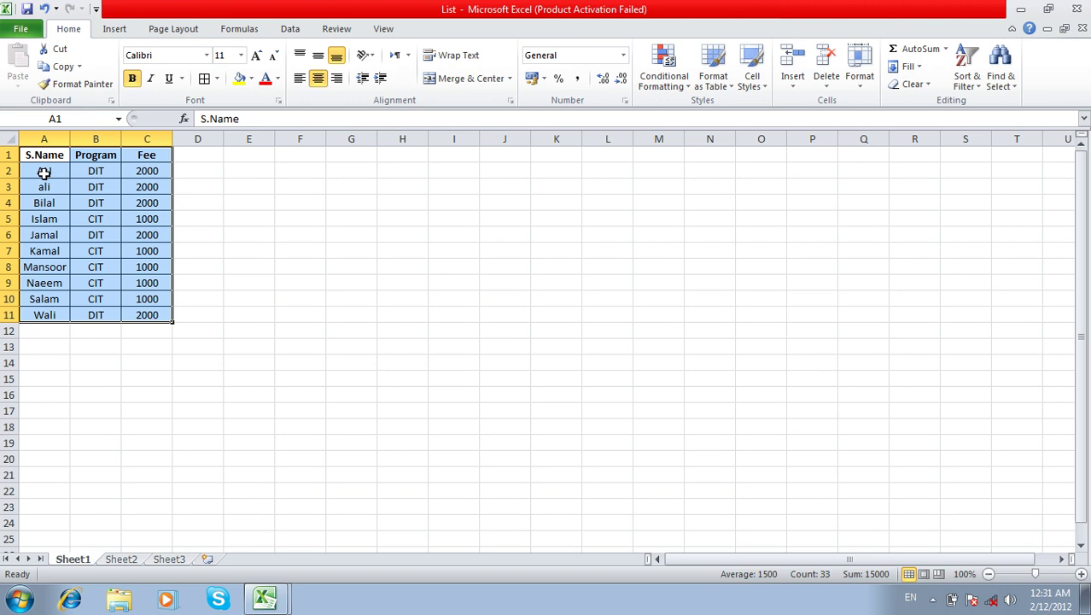
Re-sort the table A to Z by S.Name with the Case sensitive option ticked
left_click(963, 81)
left_click(982, 139)
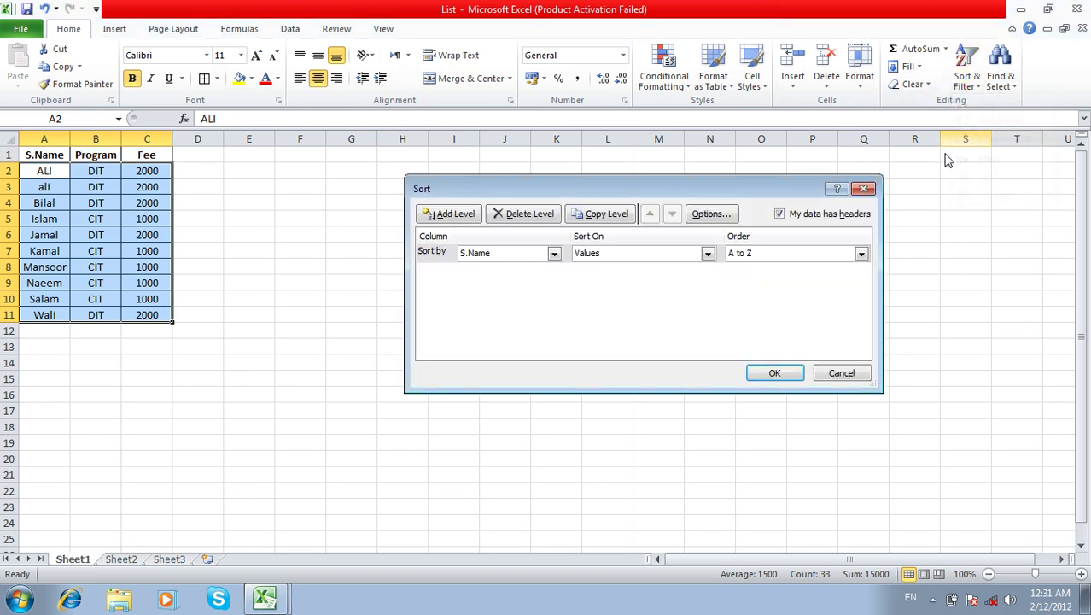
left_click(719, 221)
left_click(629, 244)
left_click_drag(626, 220, 657, 201)
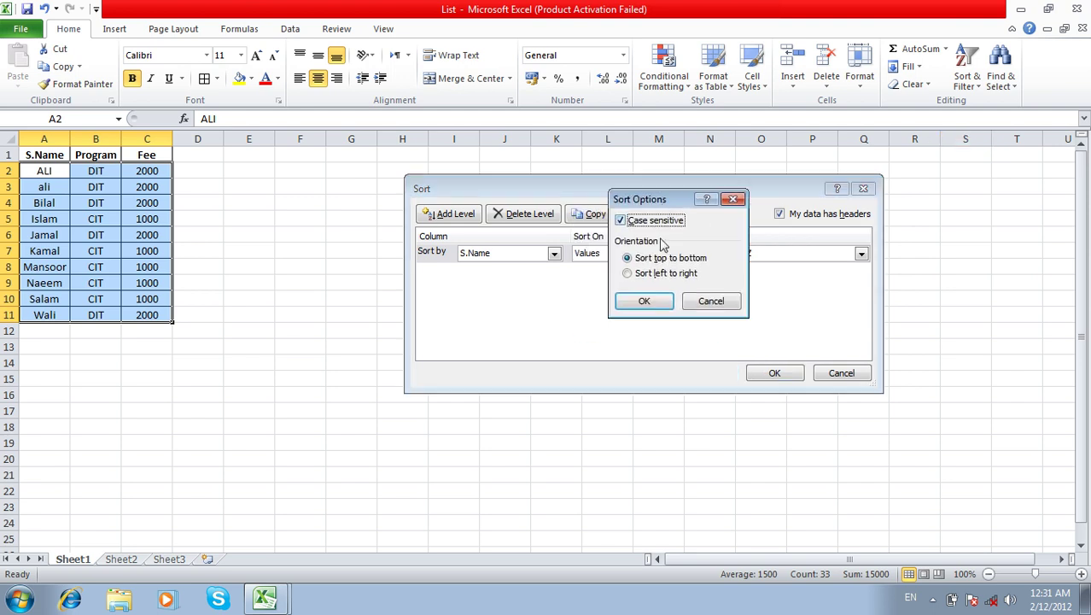
left_click(649, 311)
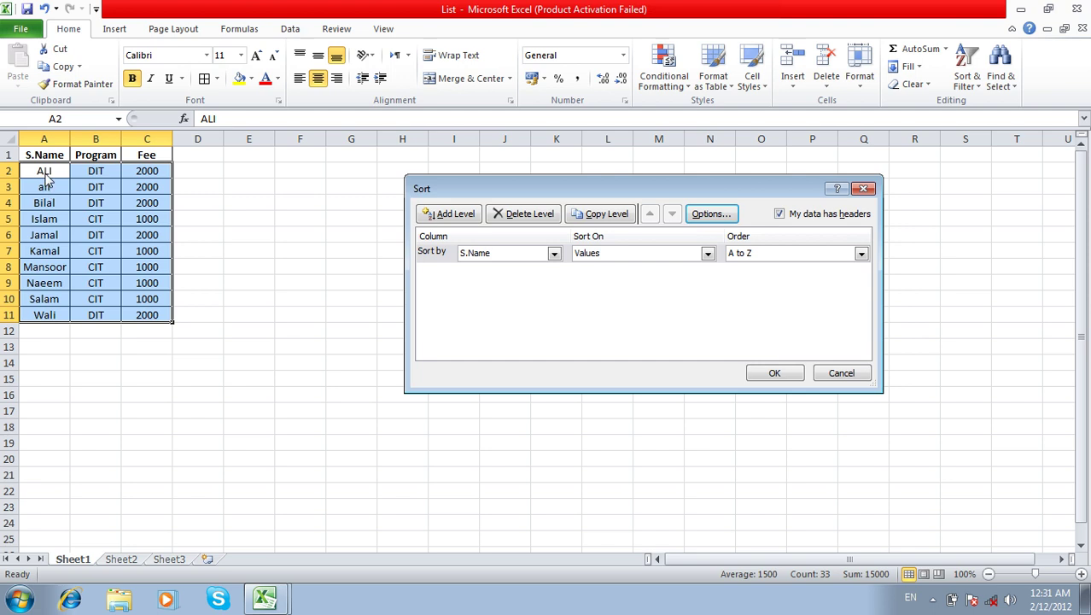
left_click(754, 376)
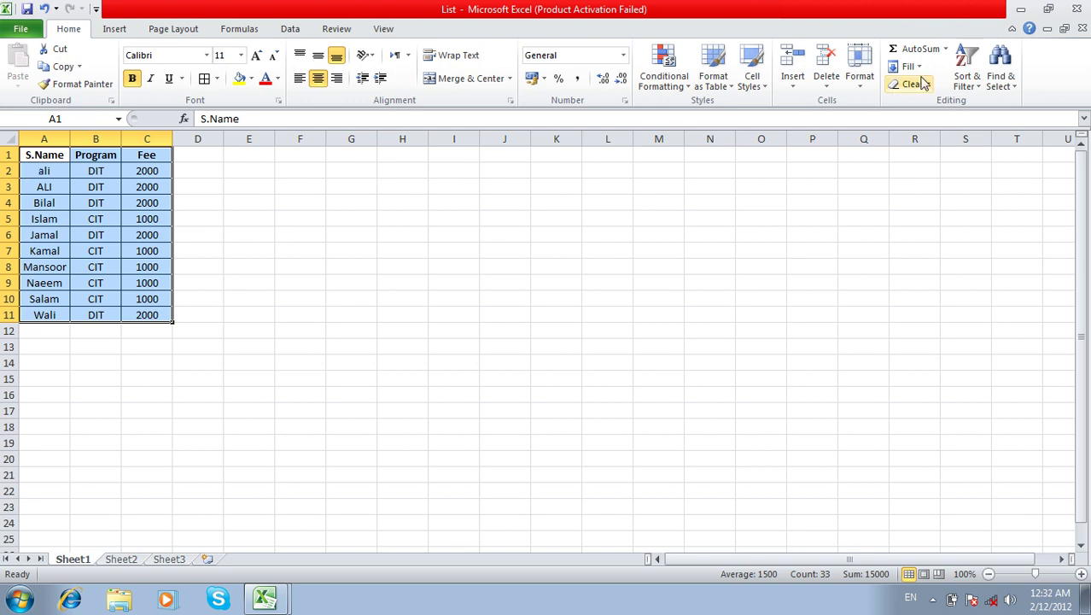
Reapply the case-sensitive A to Z custom sort on S.Name, then select cell I15
left_click(965, 73)
left_click(990, 140)
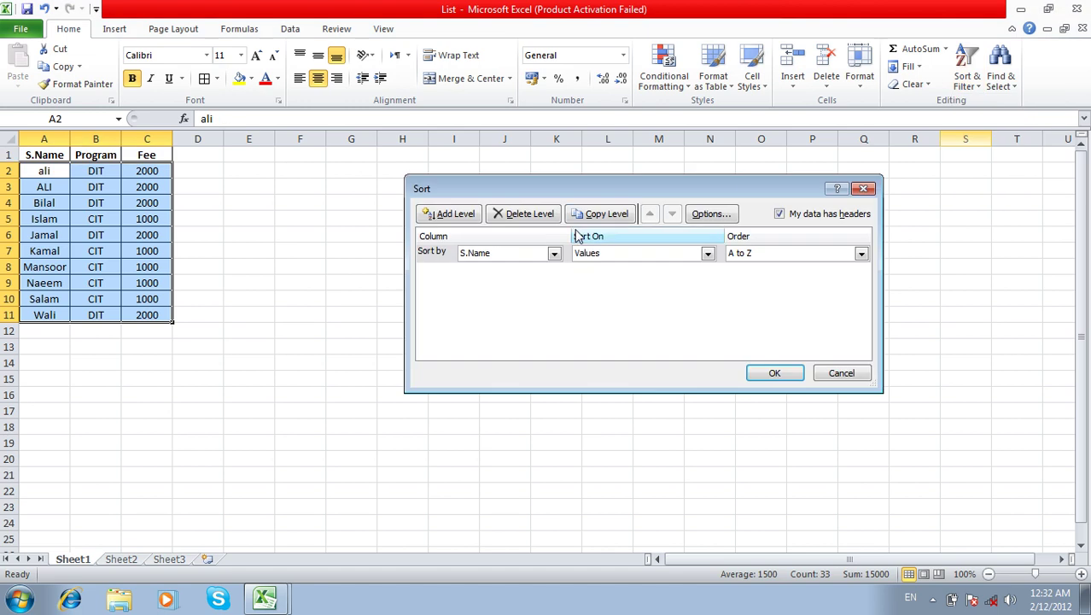
left_click(698, 214)
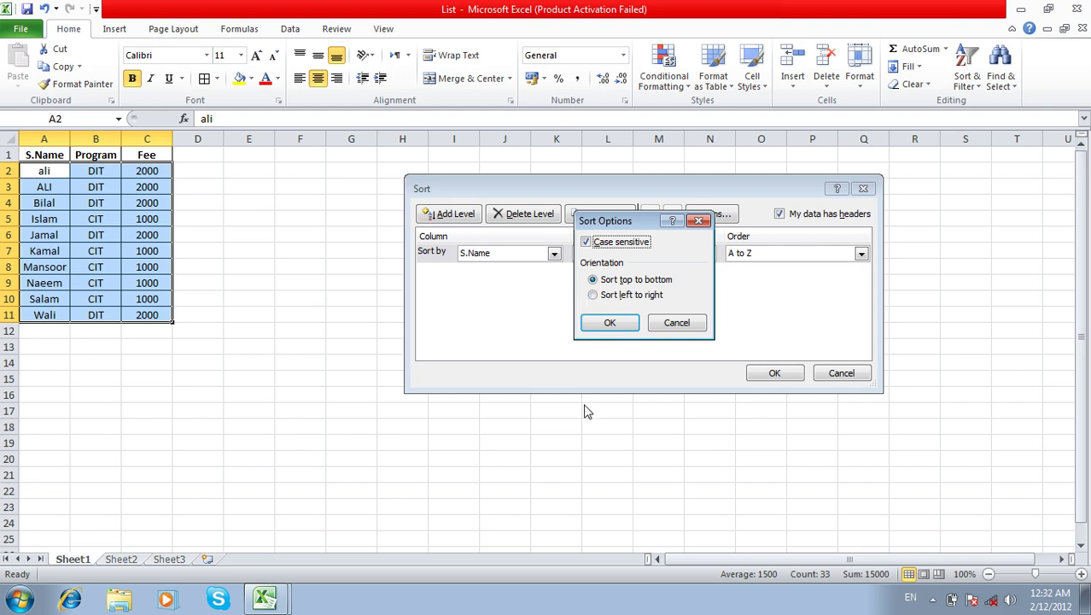
left_click(633, 322)
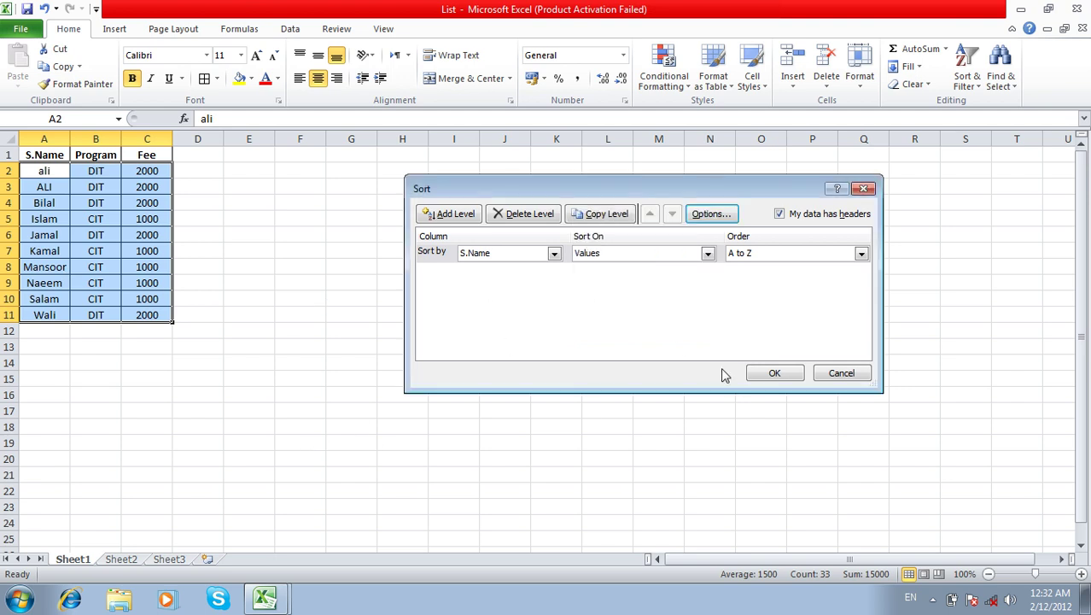
left_click(773, 375)
left_click(459, 376)
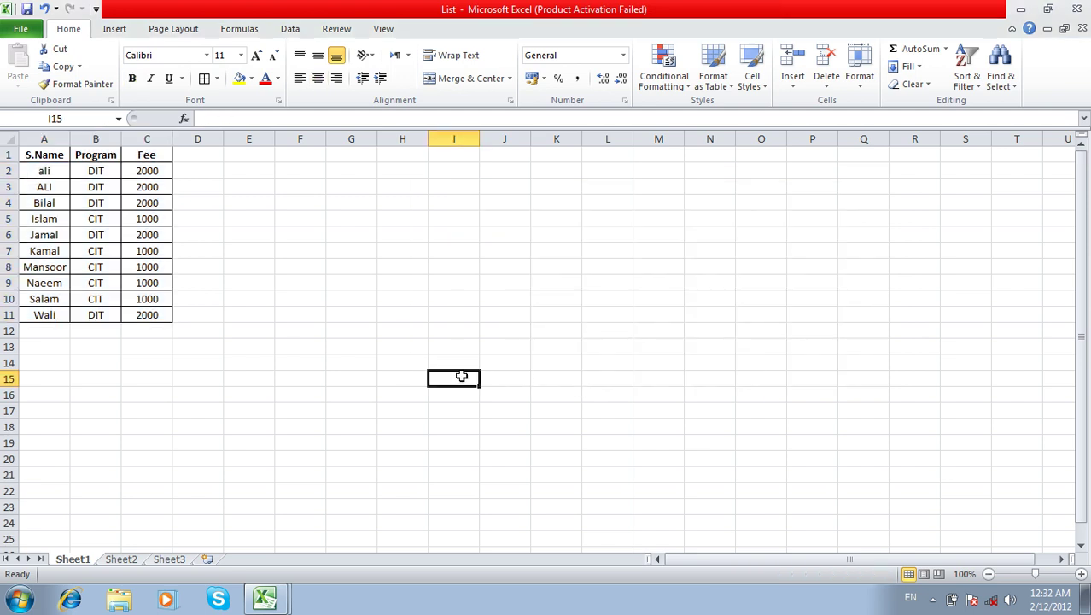
Enter wali, salam, ali, asad, fahim and jameel across I15:N15, then select them
type("wali")
key("Tab")
type("sal")
key("Tab")
type("a")
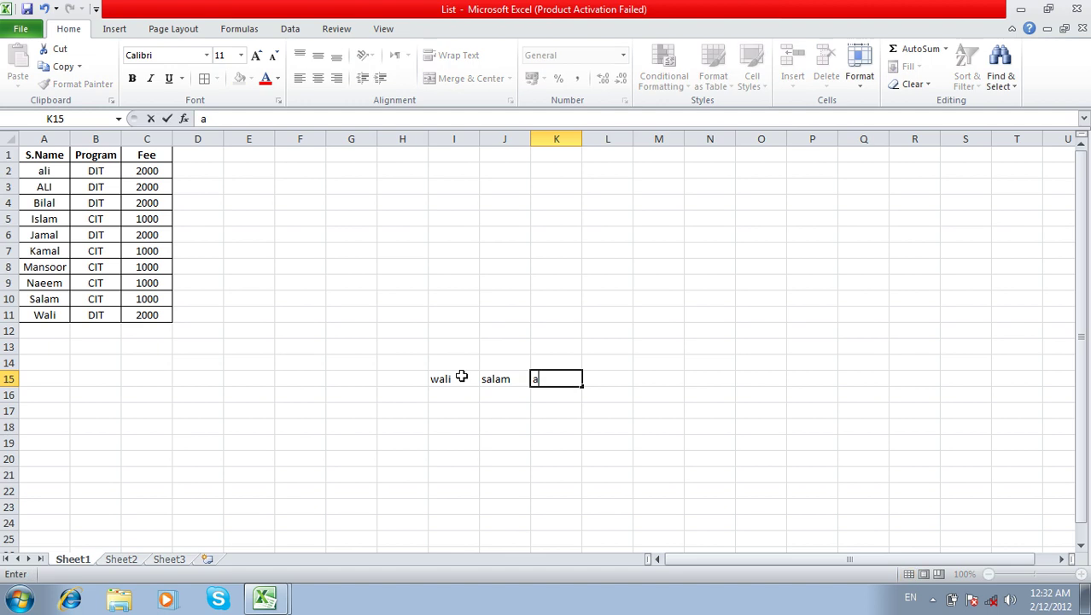
key("Tab")
type("asad")
key("Tab")
type("fahim")
key("Tab")
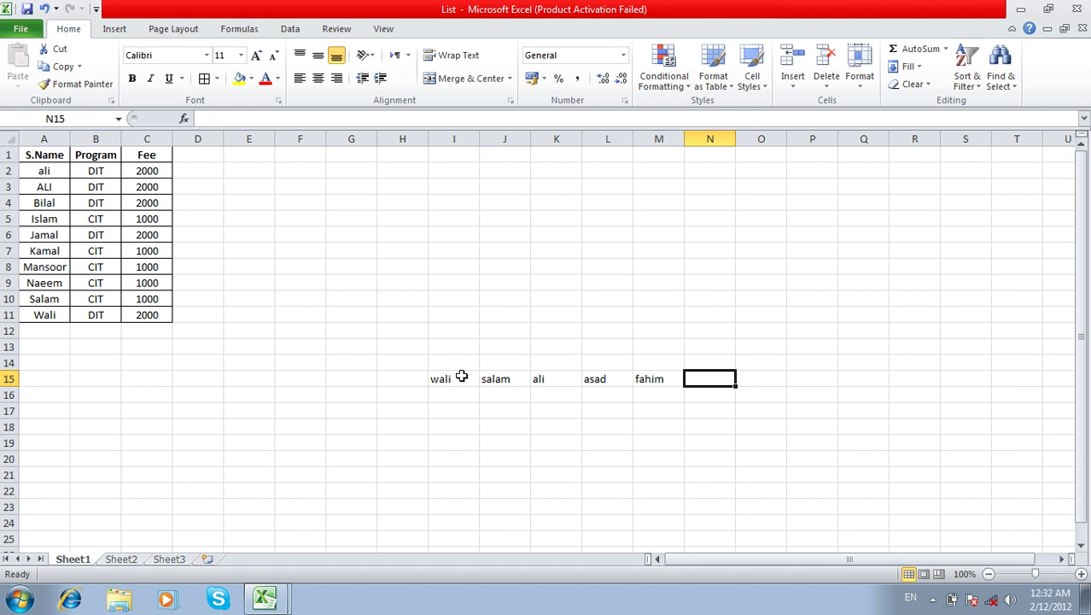
type("jameel")
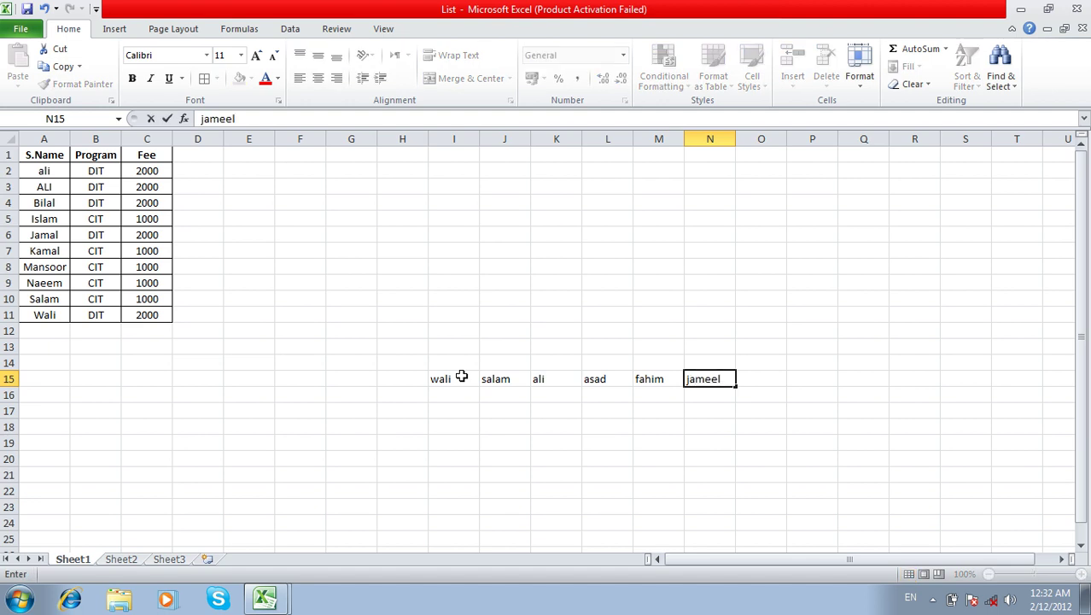
left_click(461, 377)
left_click_drag(702, 378, 469, 381)
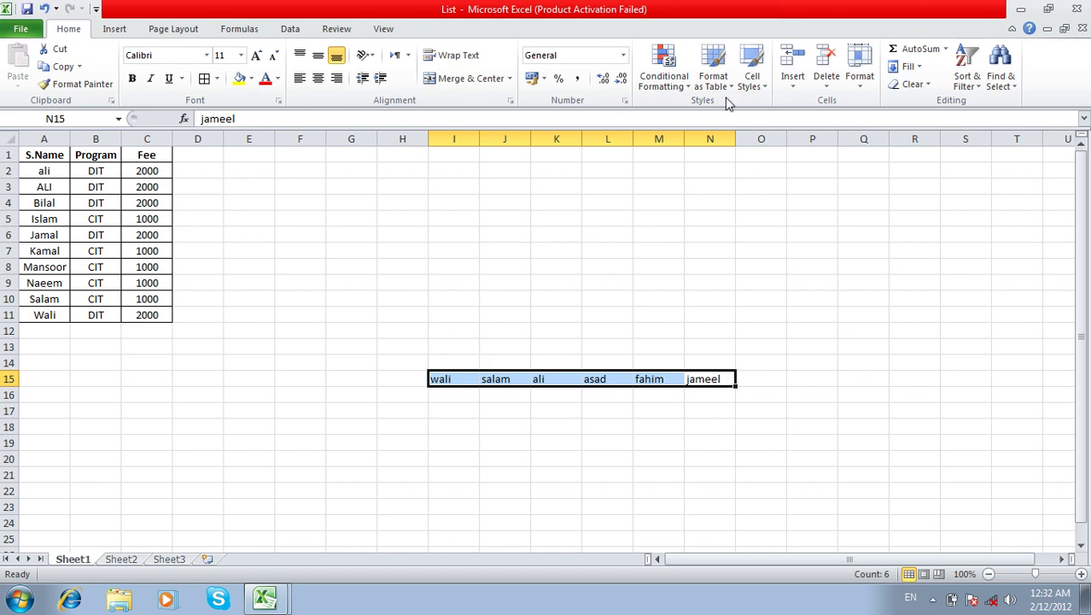
left_click(977, 81)
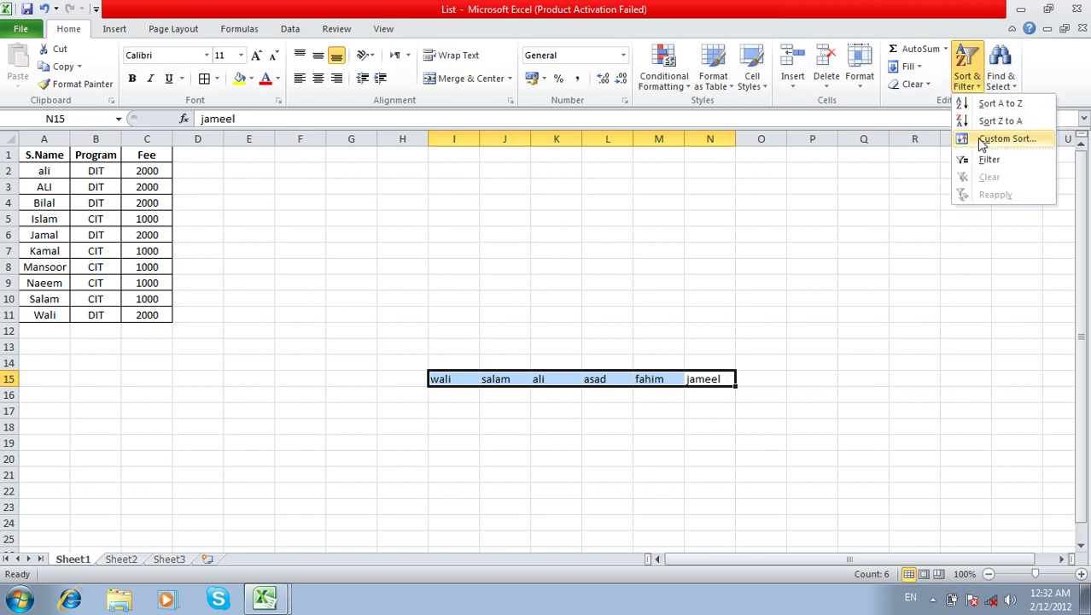
left_click(981, 143)
left_click_drag(732, 191, 733, 99)
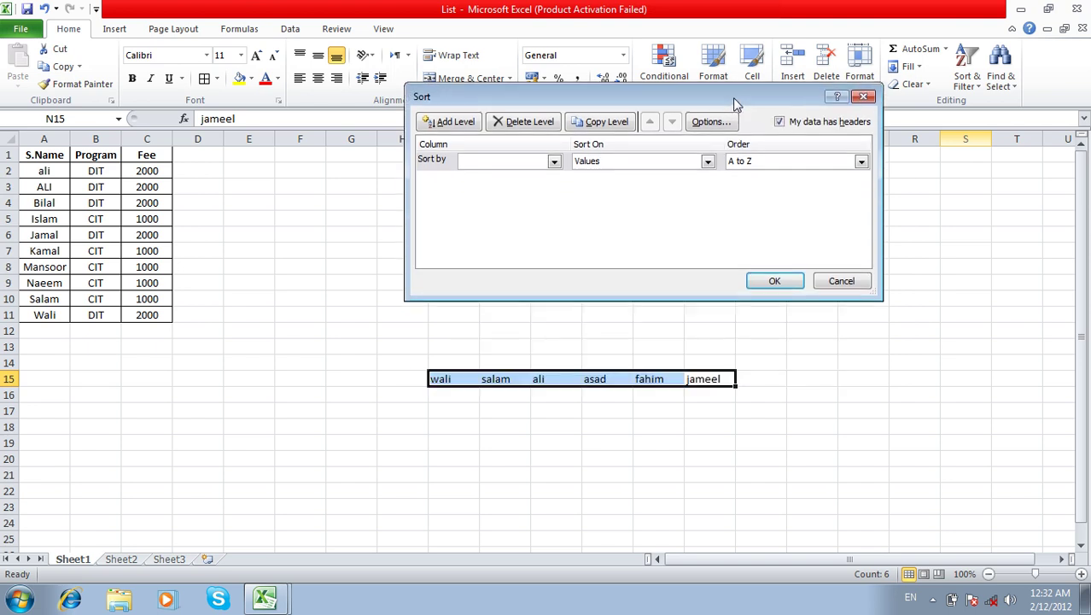
left_click(553, 162)
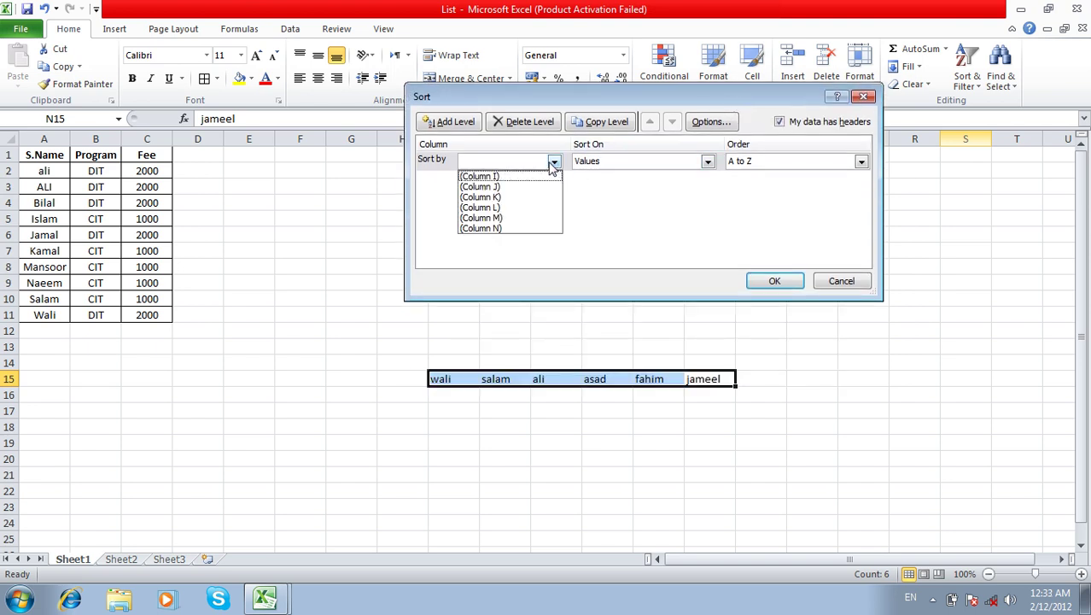
left_click(439, 162)
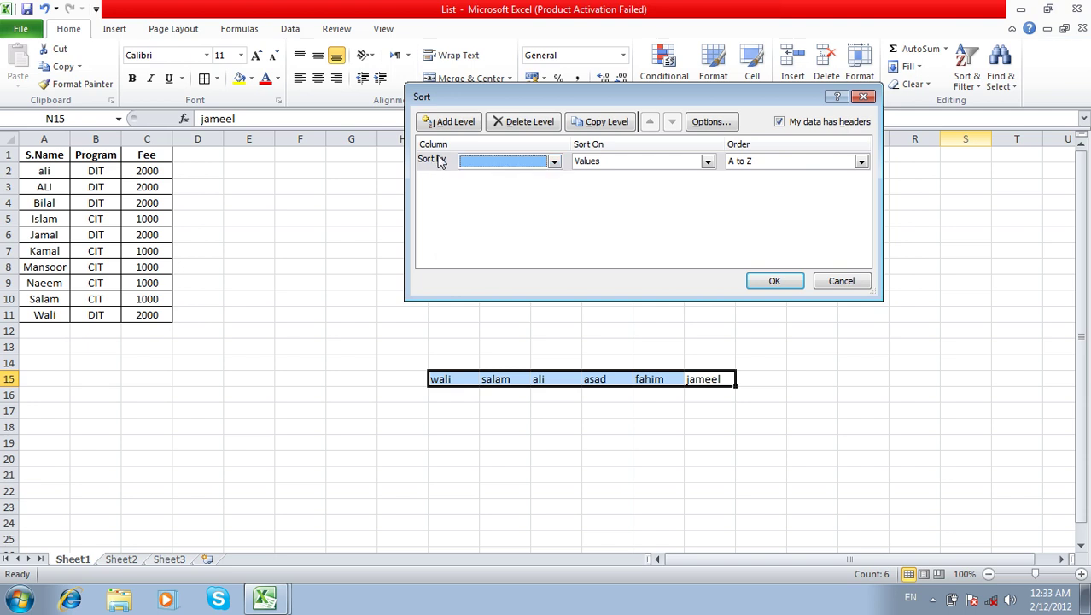
left_click(474, 162)
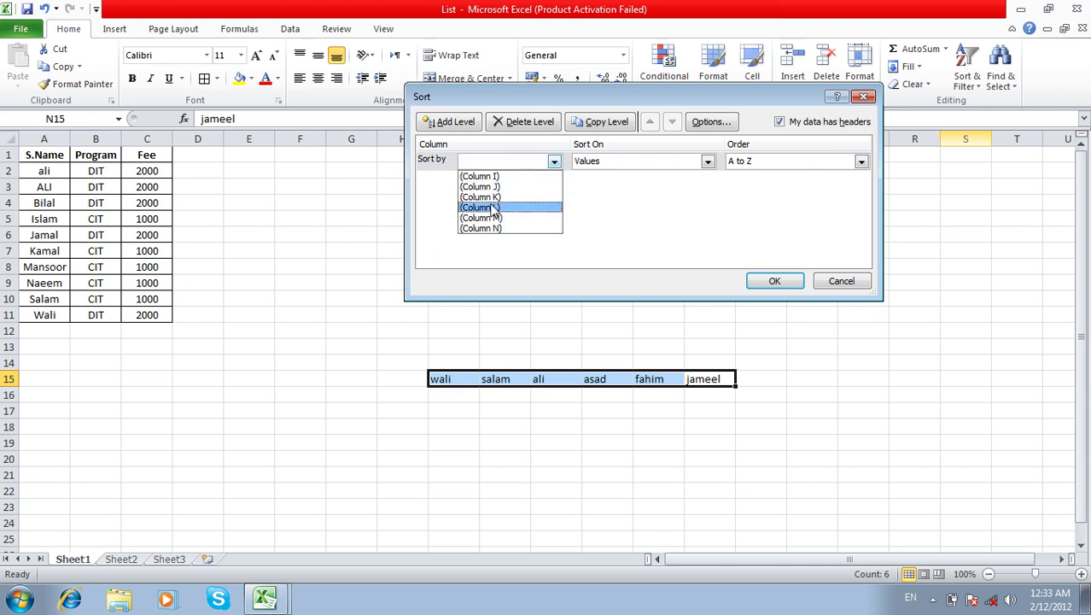
left_click(841, 281)
left_click(841, 281)
left_click(576, 399)
left_click_drag(441, 379, 666, 379)
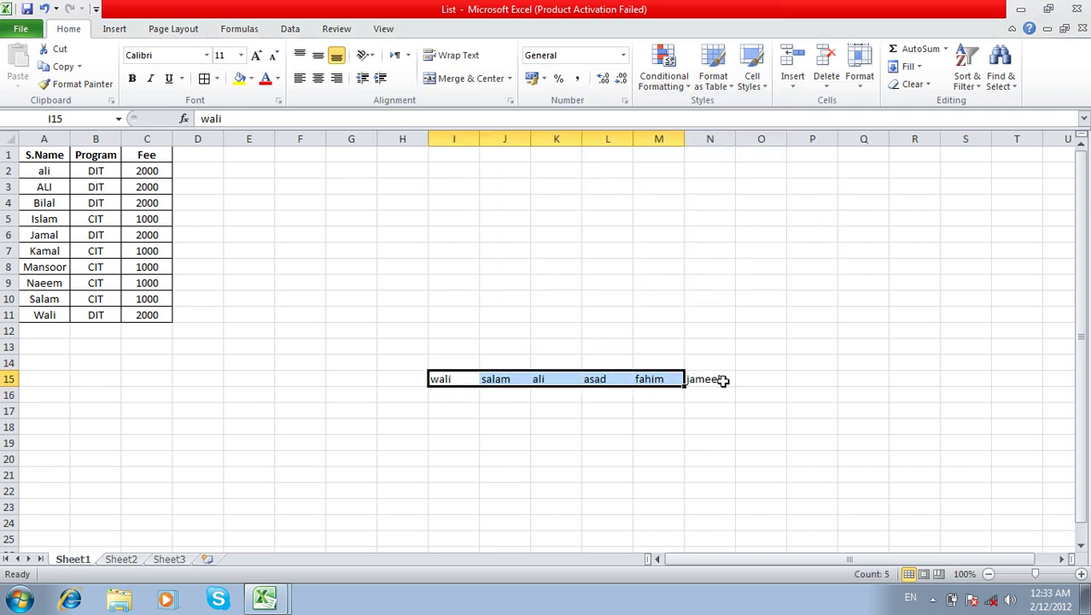
left_click(715, 380)
mouse_move(465, 379)
left_mouse_down()
mouse_move(753, 379)
mouse_move(726, 379)
left_mouse_up()
left_click(967, 68)
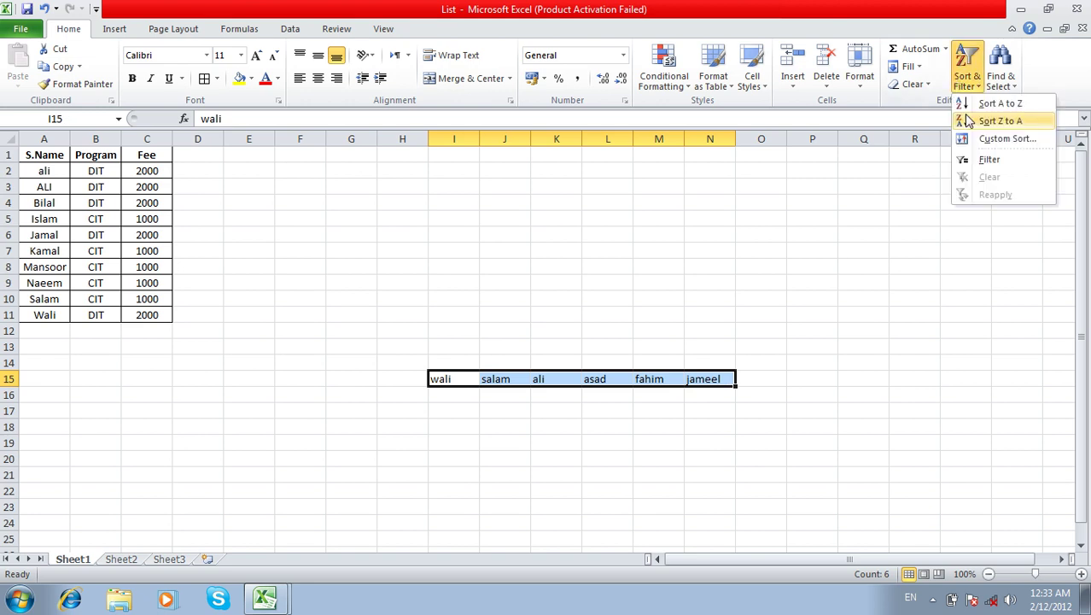
left_click(978, 143)
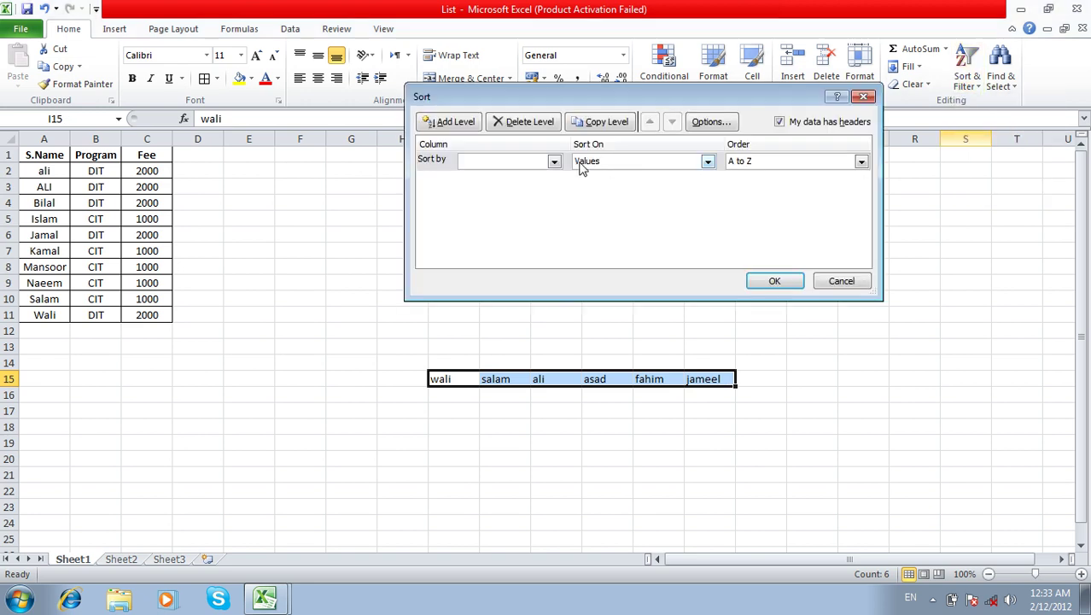
left_click(554, 160)
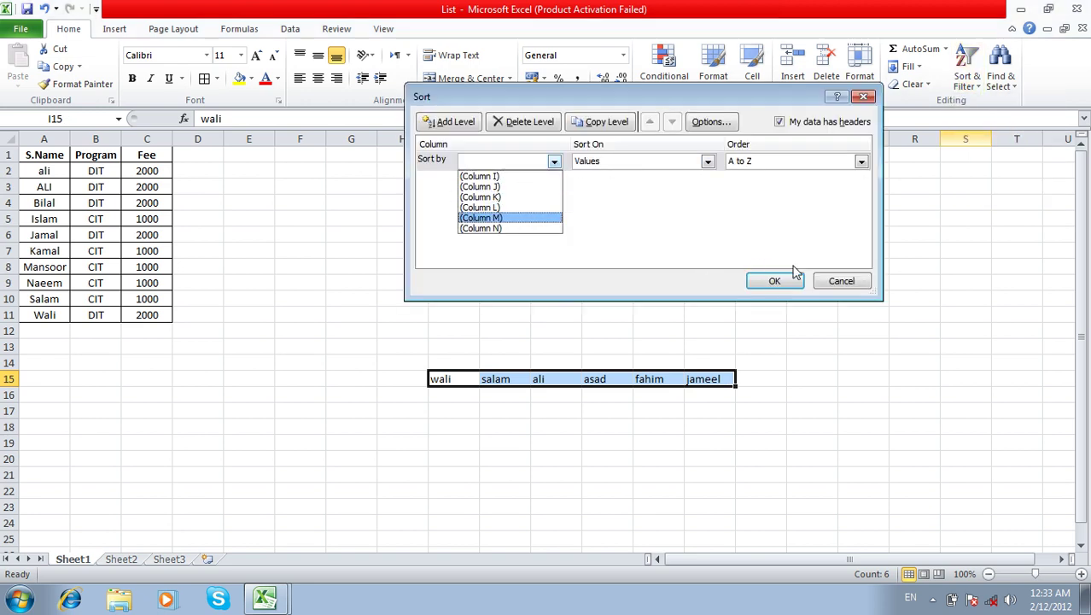
left_click(839, 281)
left_click(840, 281)
Select row 15 and open Custom Sort, then cancel without sorting
left_click(8, 378)
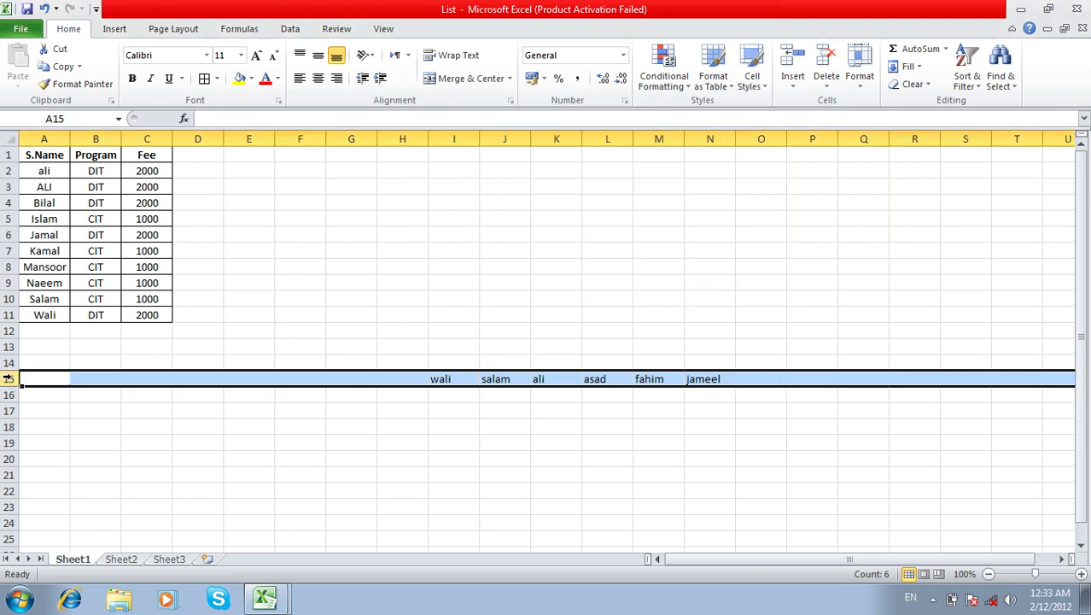
left_click(965, 77)
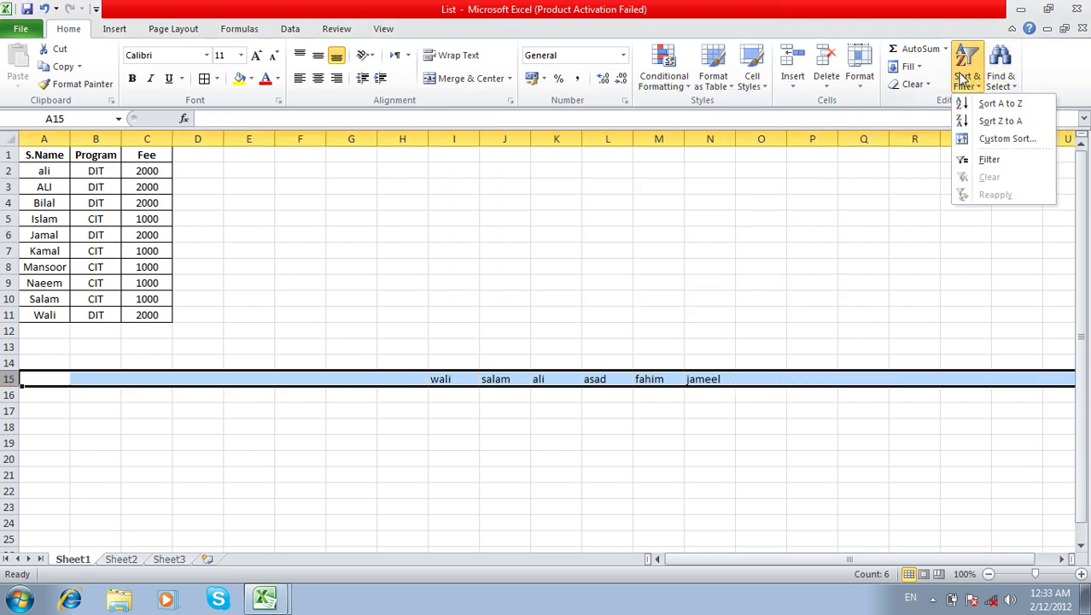
left_click(975, 140)
left_click(555, 162)
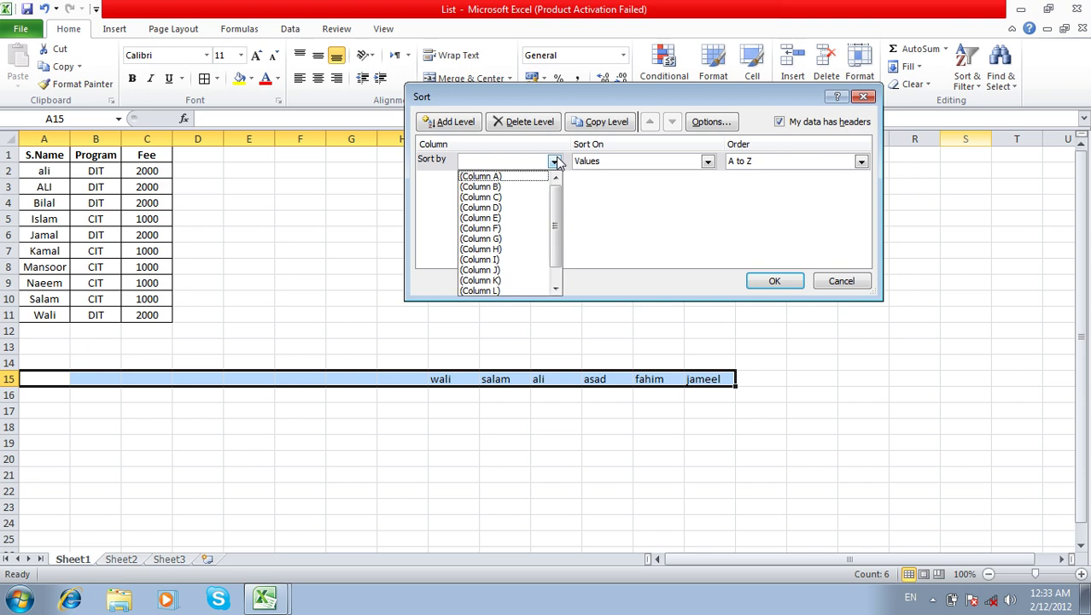
mouse_move(555, 221)
left_mouse_down()
mouse_move(563, 249)
mouse_move(574, 182)
left_mouse_up()
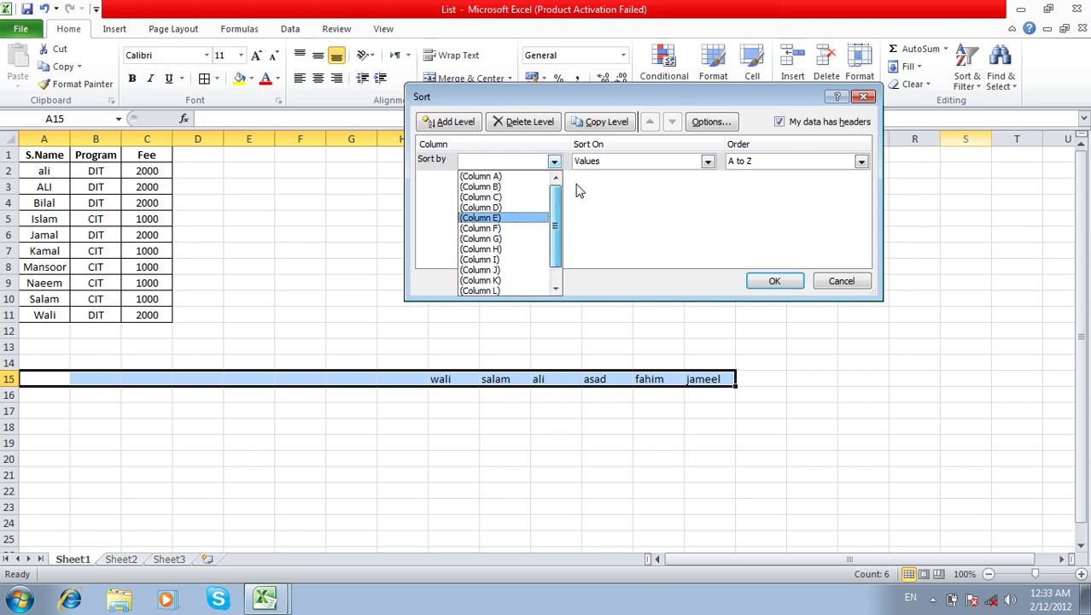
left_click(825, 283)
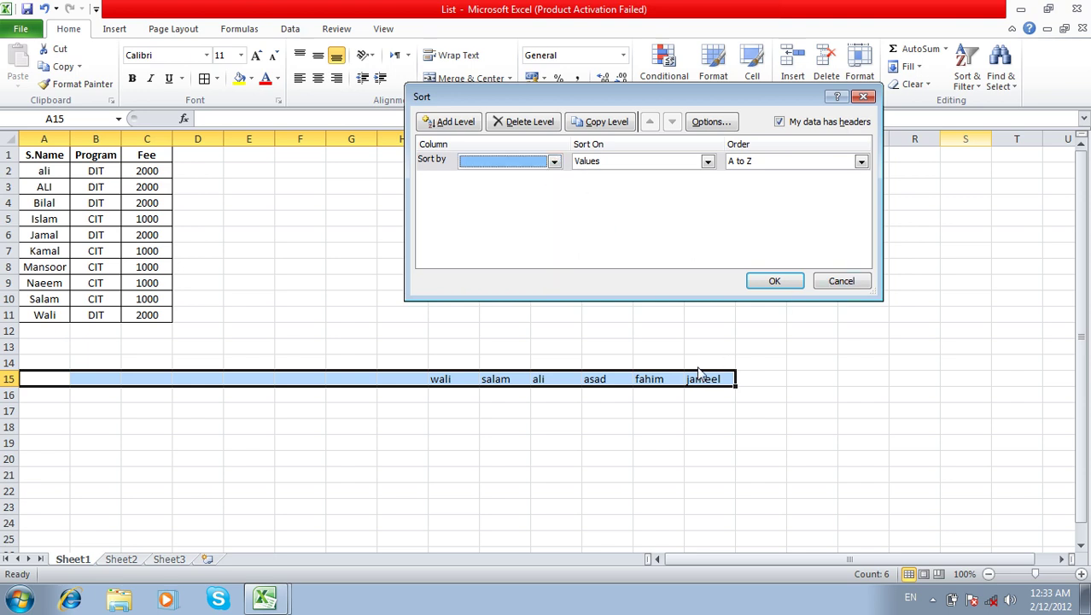
left_click(835, 285)
Copy the six names from row 15 into A15 through F15
left_click(705, 375)
left_click_drag(705, 376, 461, 377)
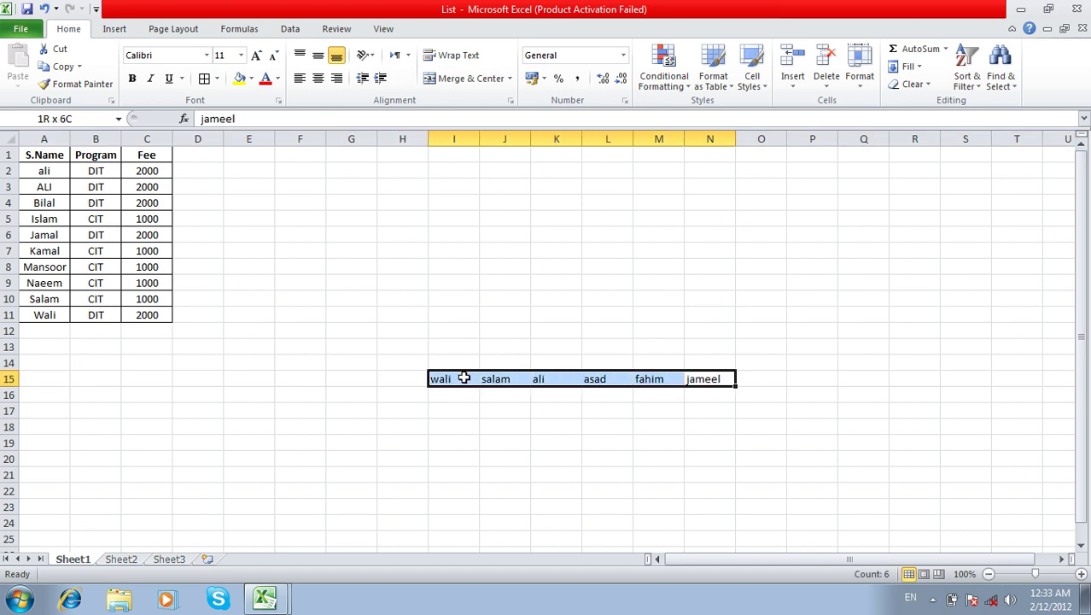
key("ctrl+c")
left_click(64, 384)
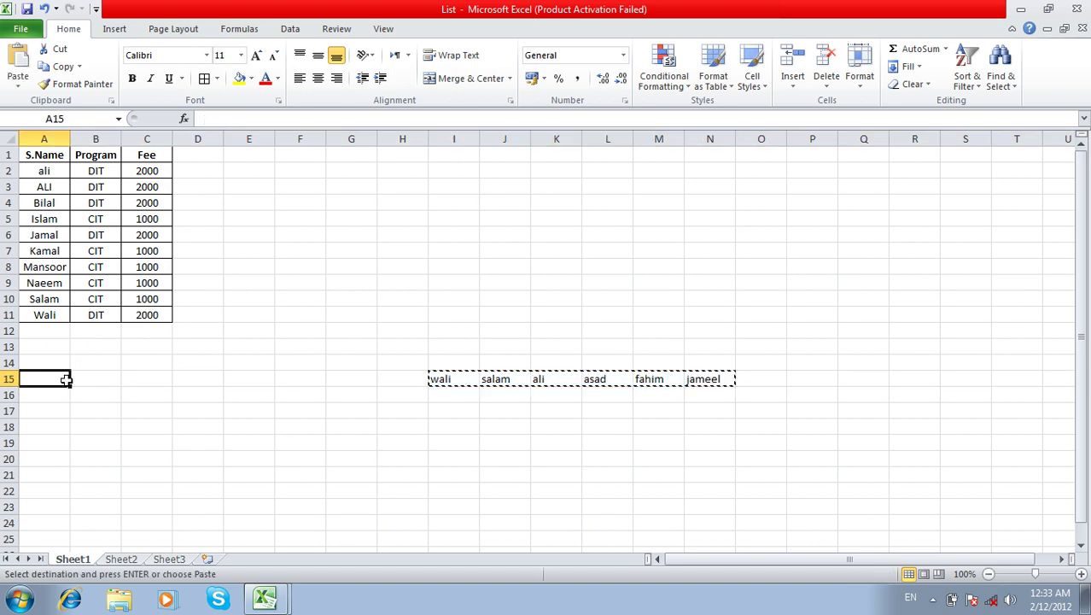
key("Return")
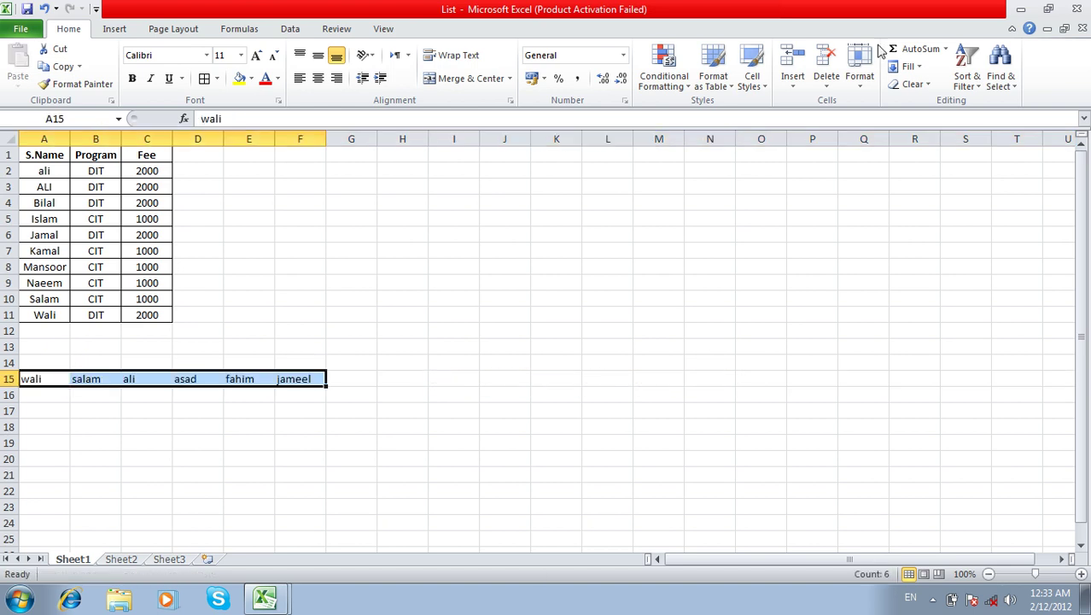
Open Custom Sort again and review the Sort by column list
left_click(958, 85)
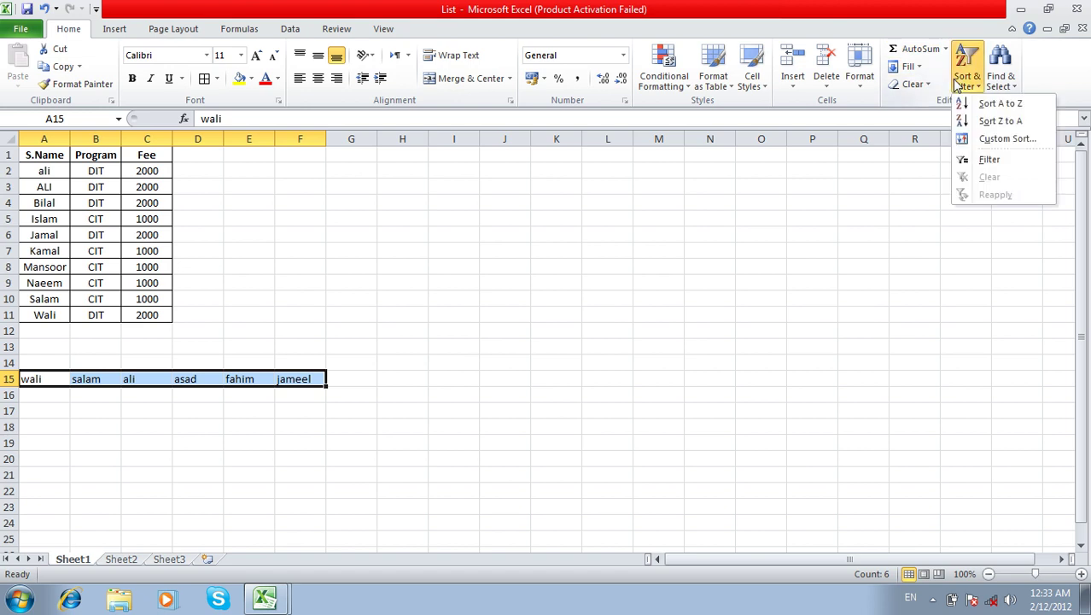
left_click(967, 139)
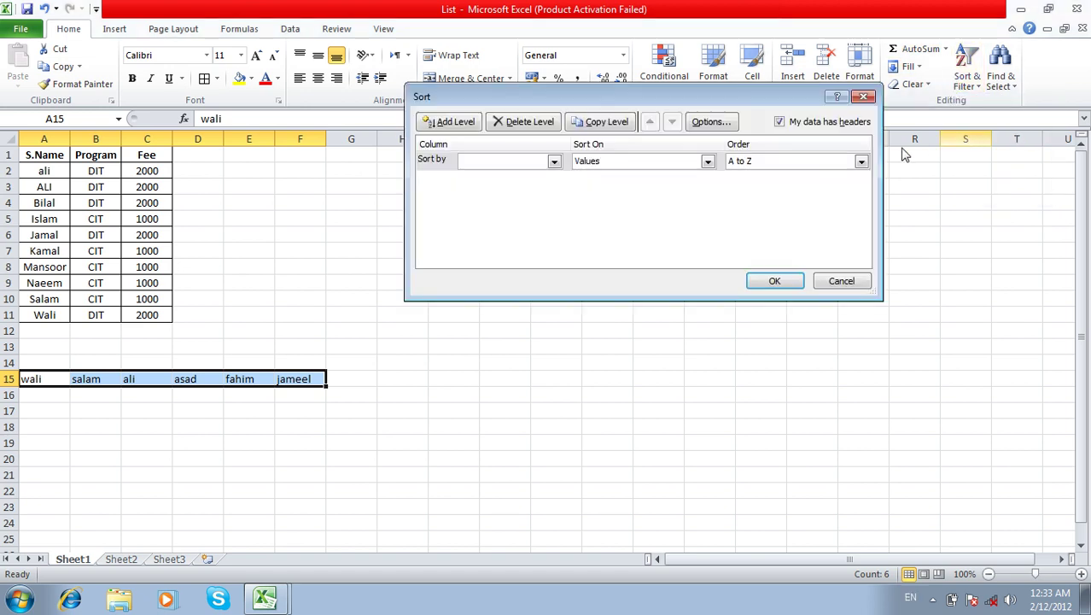
left_click(552, 162)
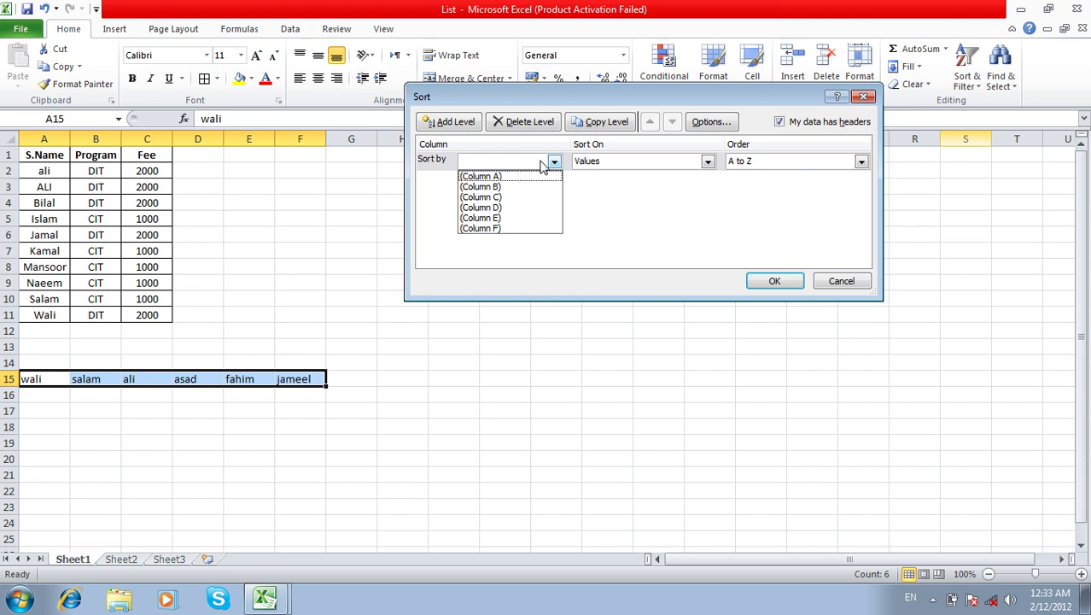
left_click(864, 97)
left_click(968, 79)
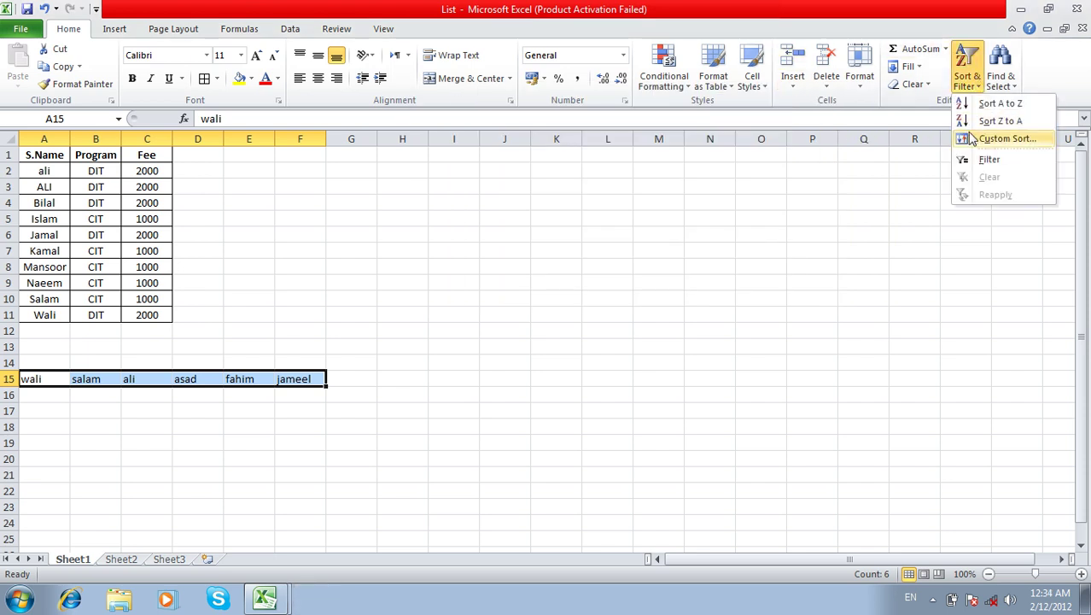
left_click(1006, 138)
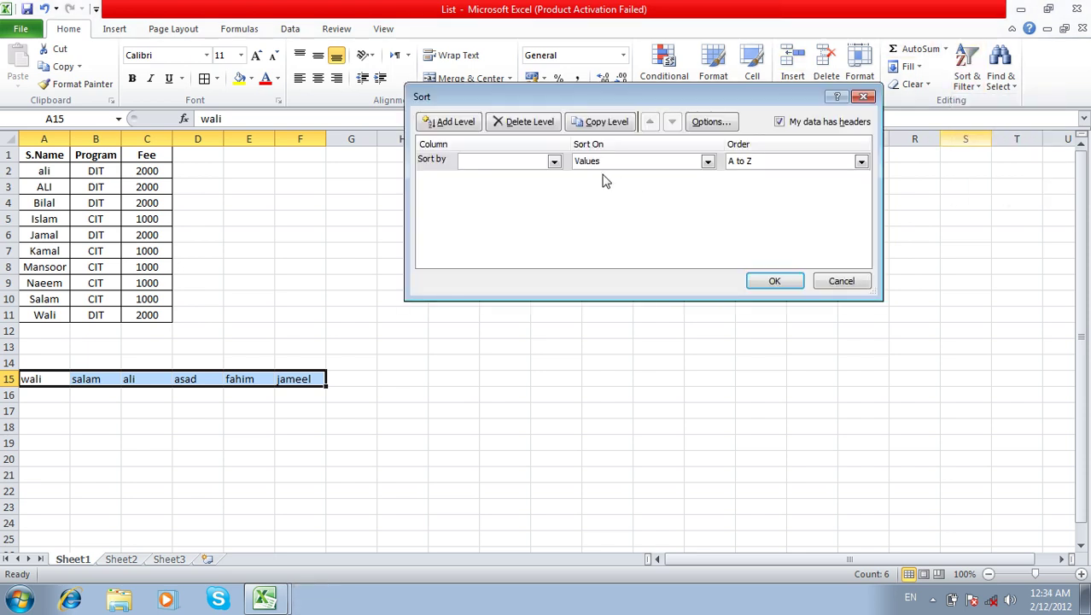
left_click(555, 163)
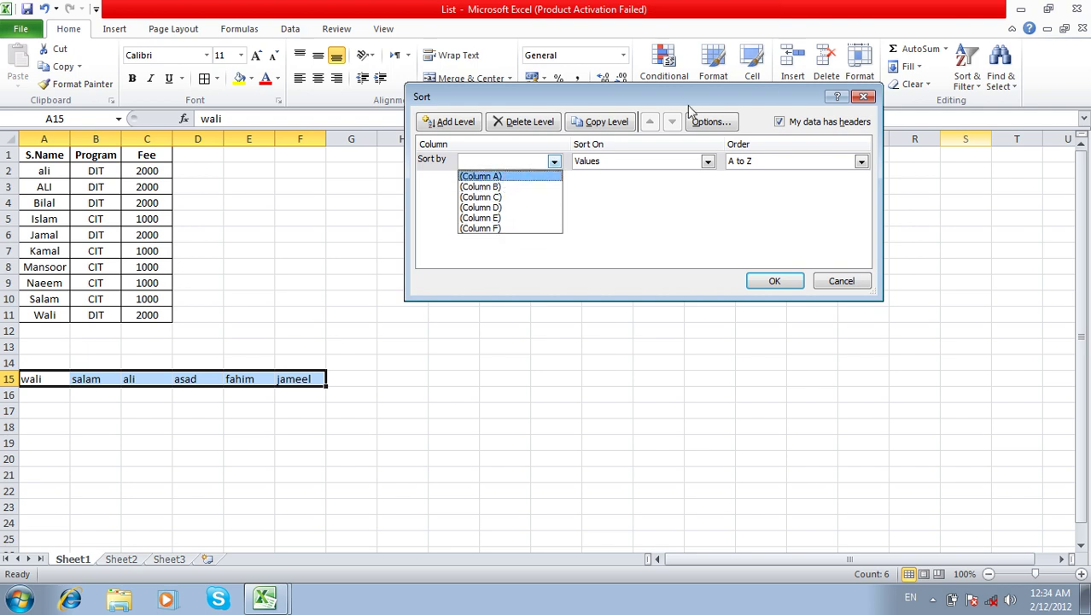
left_click(704, 135)
Sort left to right by Row 15, A to Z
left_click(699, 124)
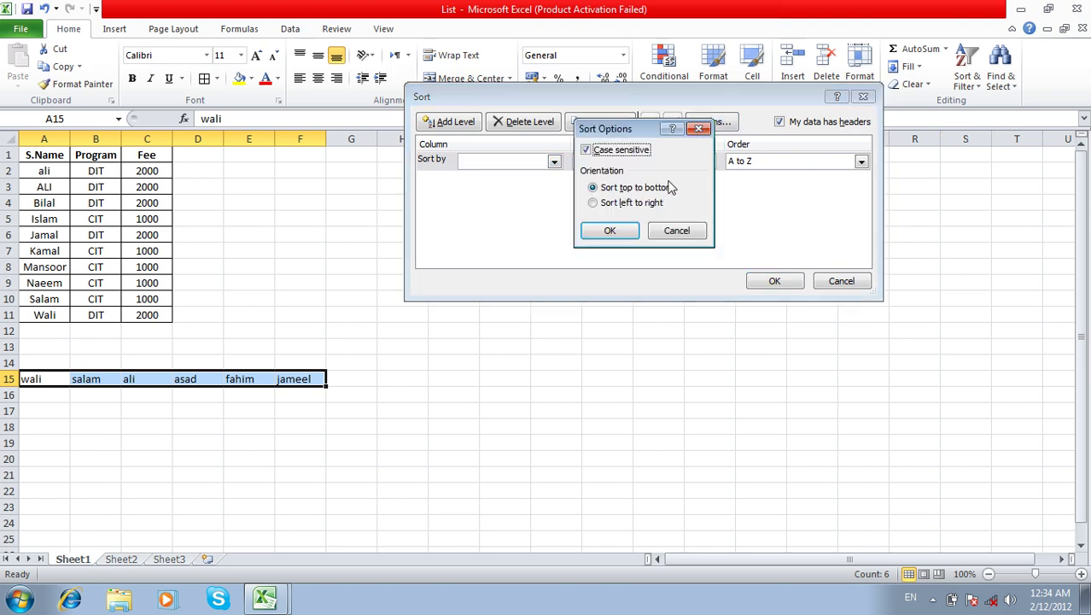
left_click(640, 204)
left_click(610, 231)
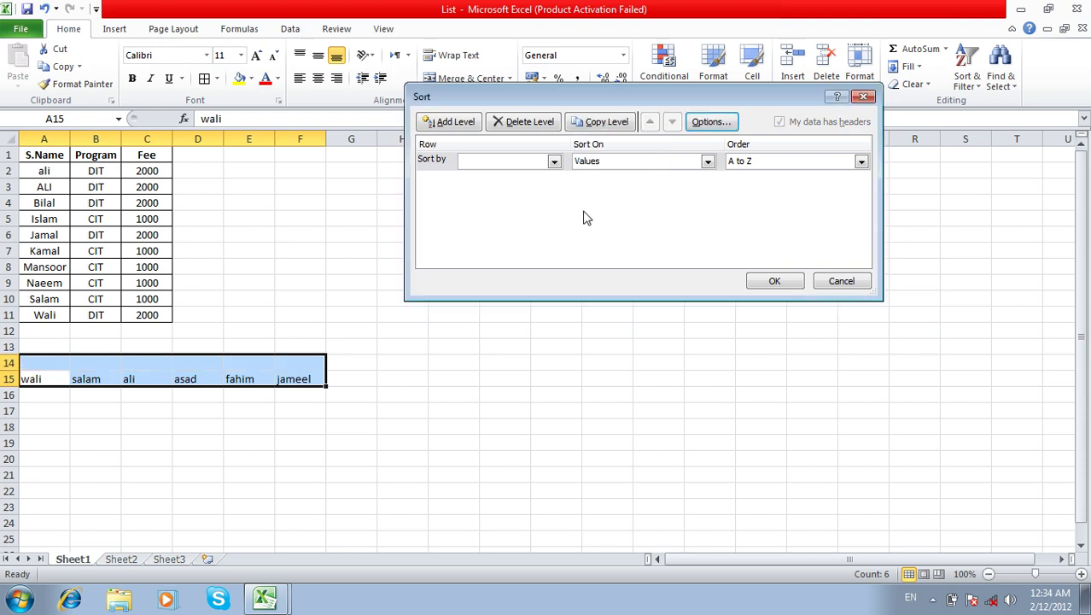
left_click(553, 162)
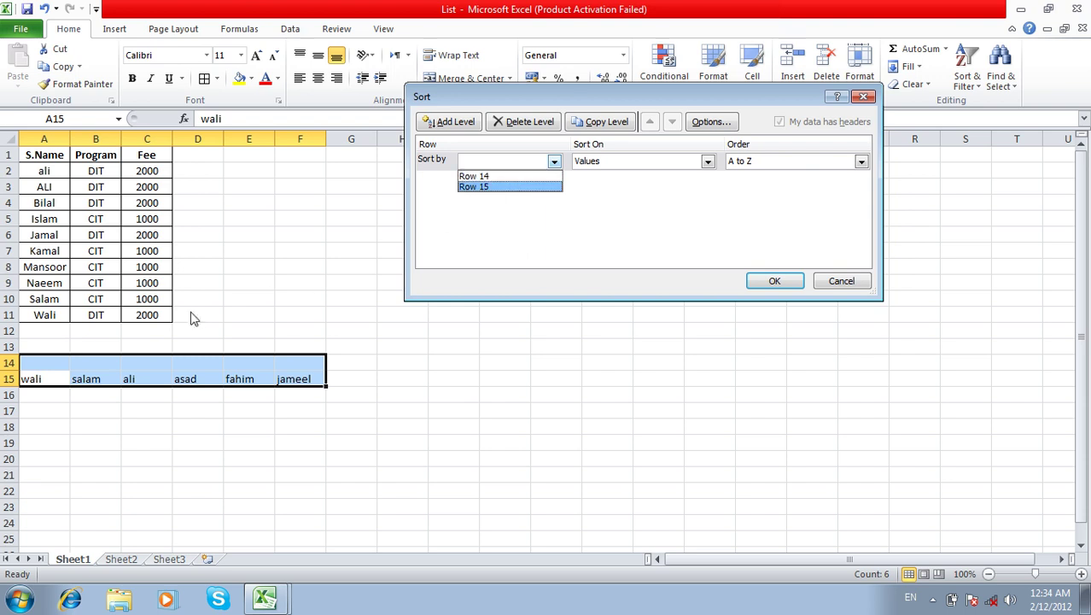
left_click(504, 187)
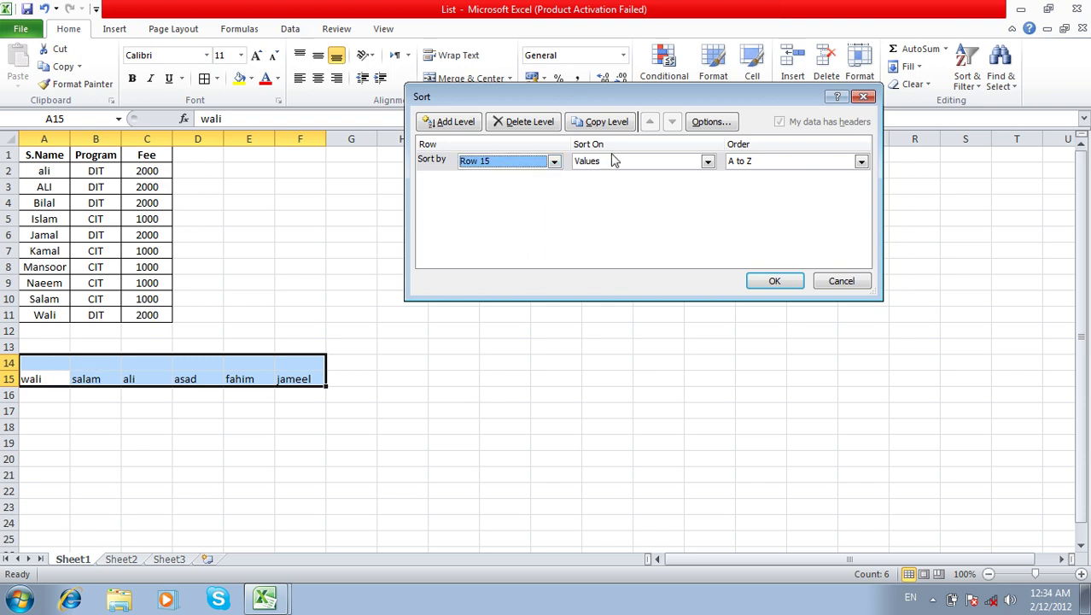
left_click(766, 277)
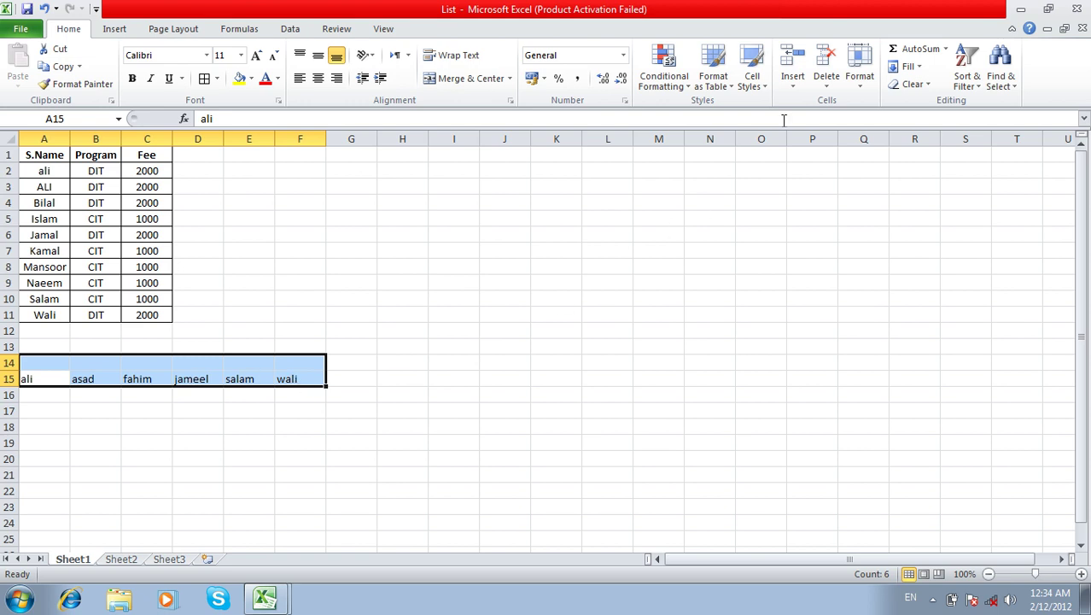
left_click(956, 79)
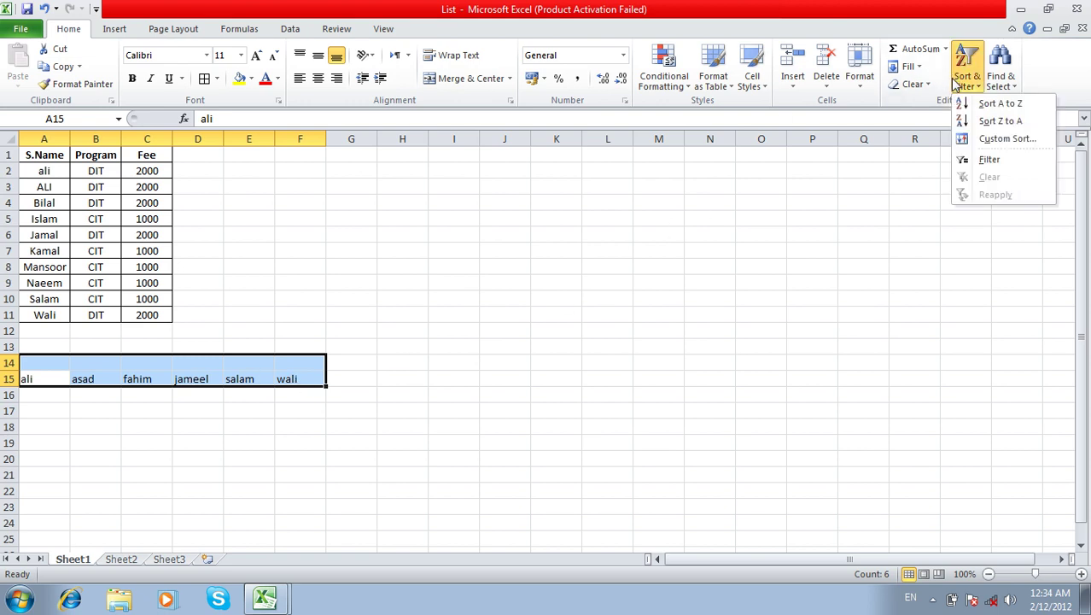
left_click(961, 138)
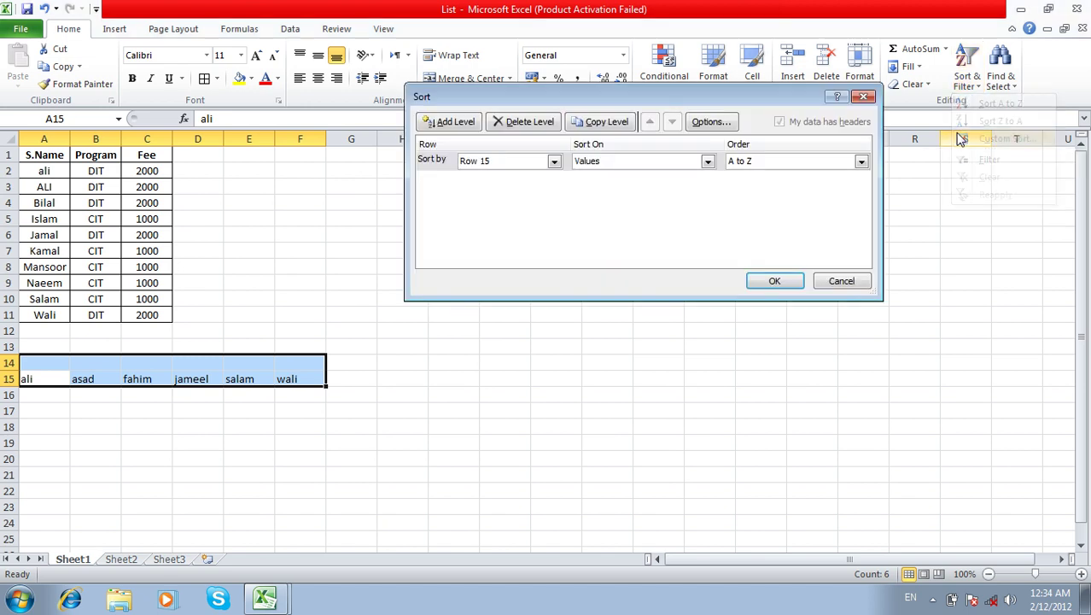
left_click(712, 122)
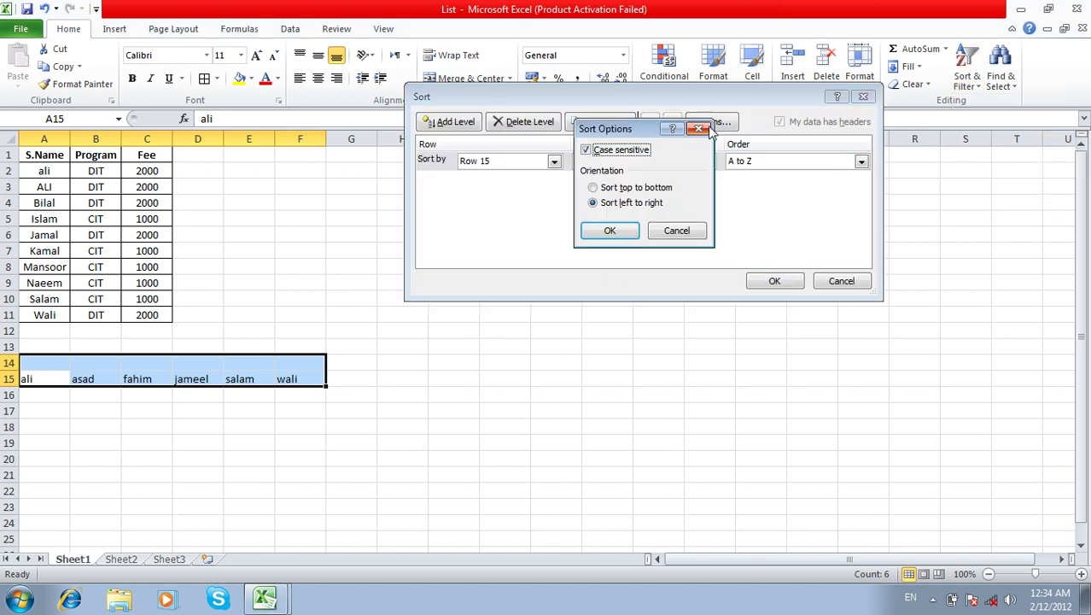
left_click(619, 189)
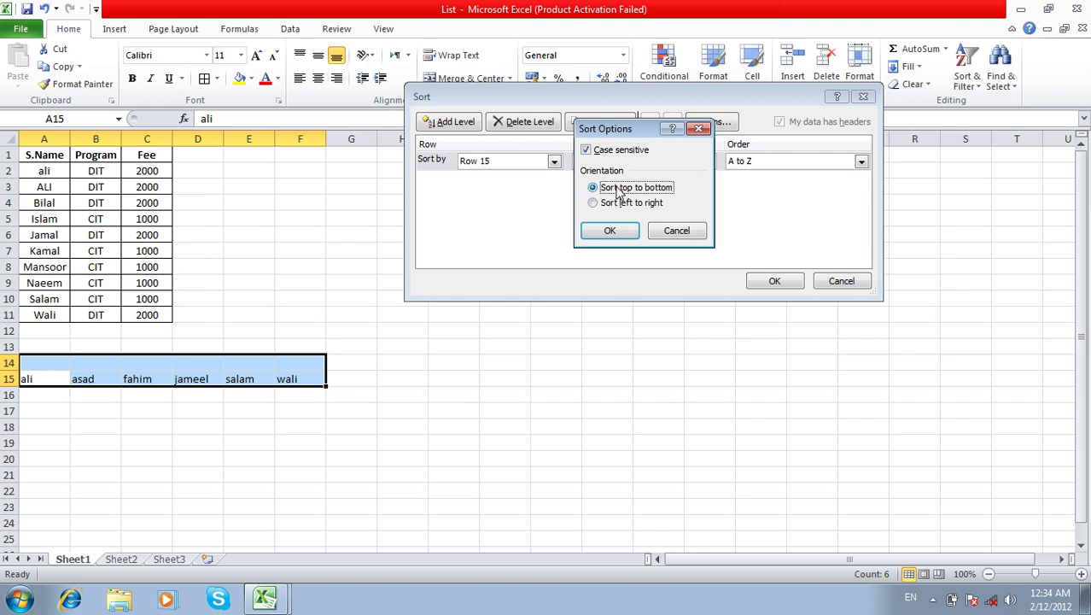
left_click(615, 203)
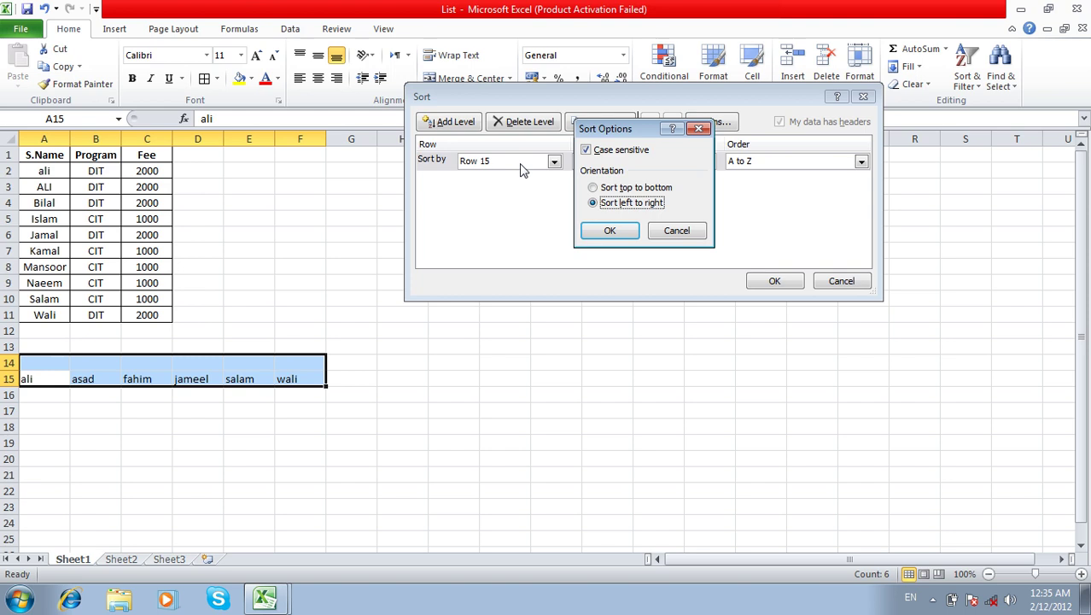
left_click(694, 229)
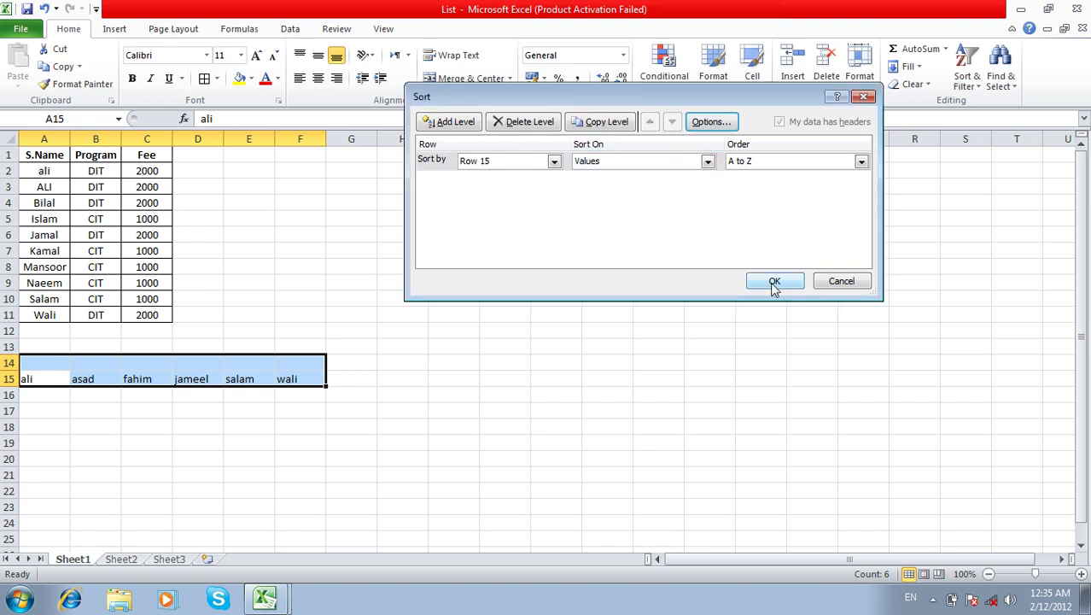
left_click(772, 281)
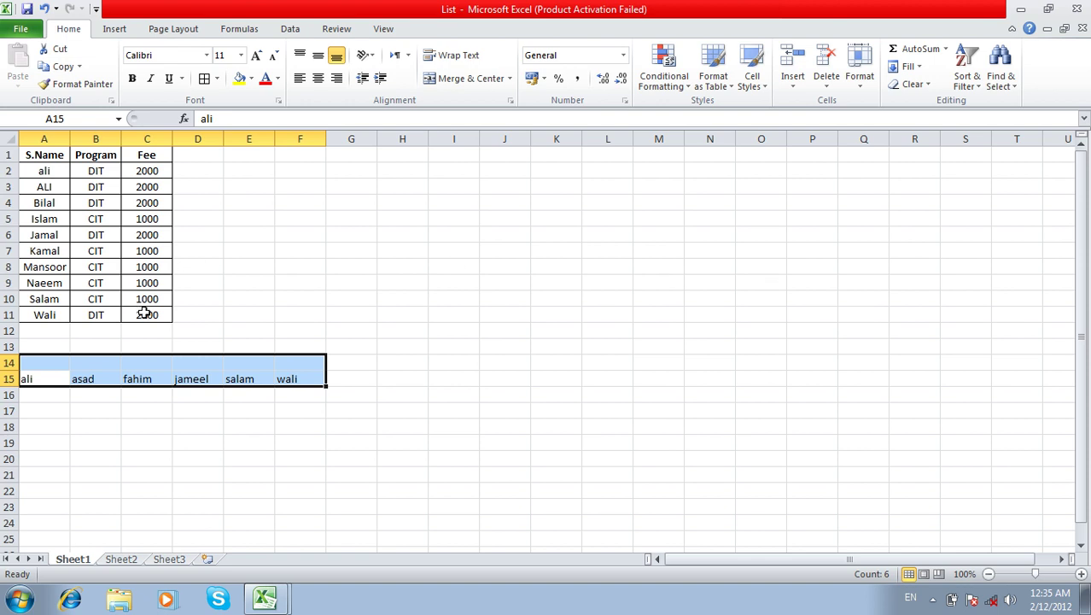
left_click_drag(146, 314, 44, 155)
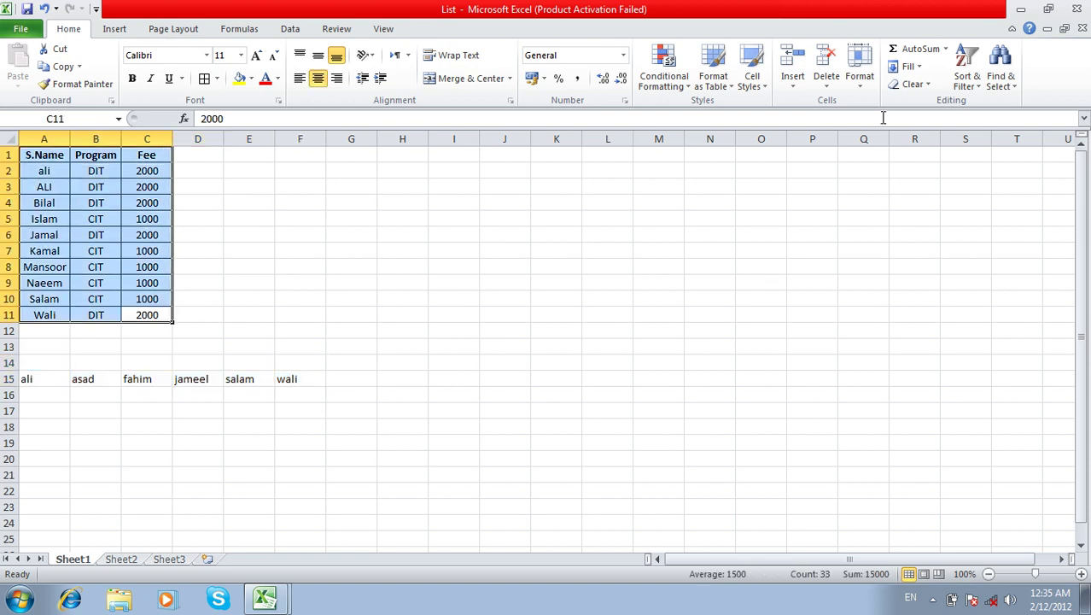
Turn on AutoFilter for the student table, then reselect it and land on the S.Name header
left_click(967, 79)
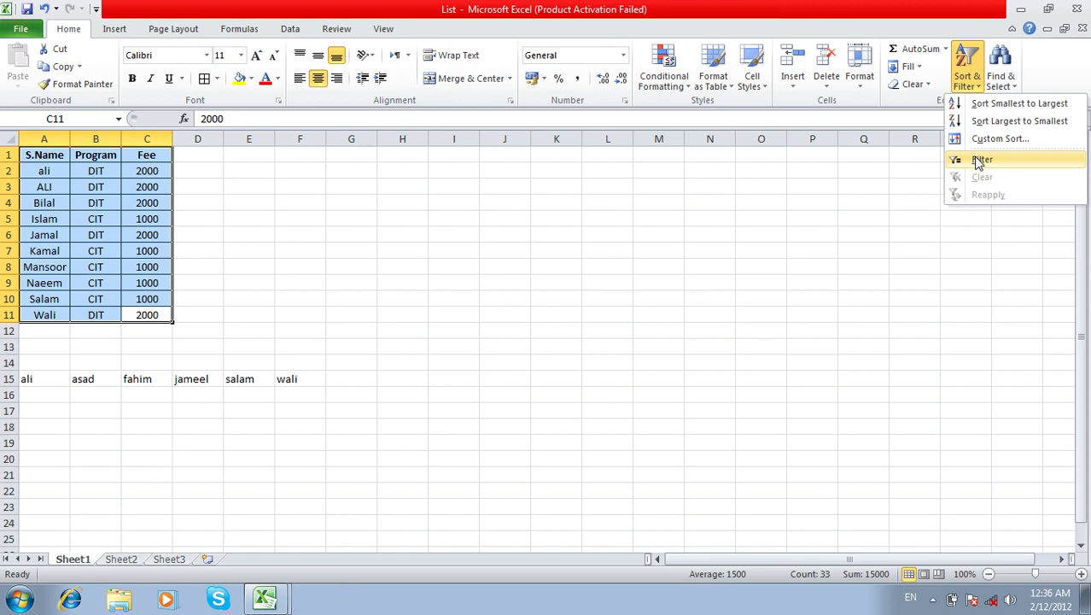
left_click(979, 161)
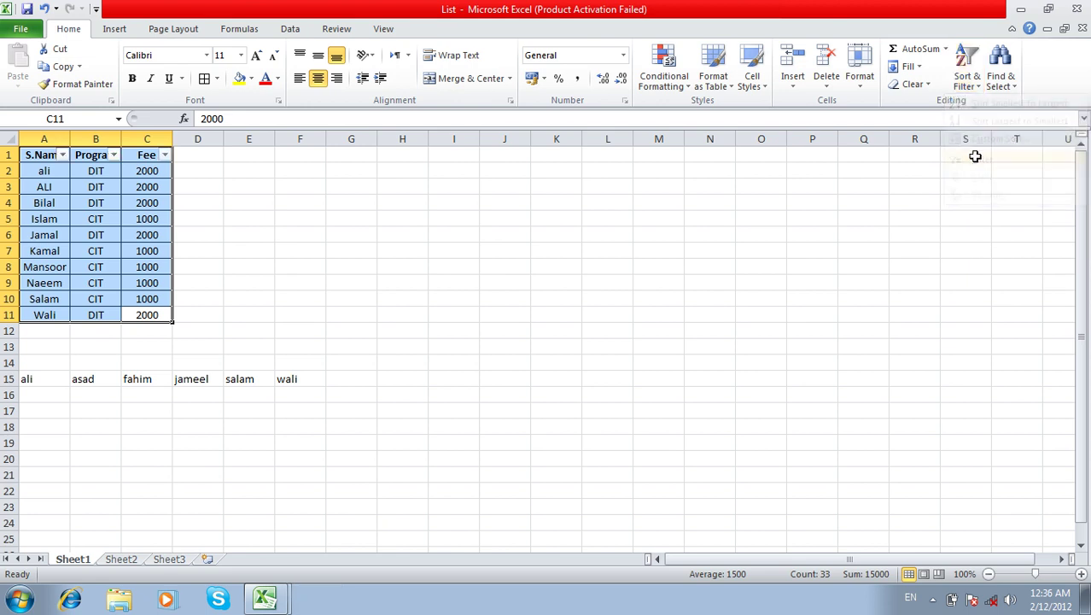
left_click(91, 173)
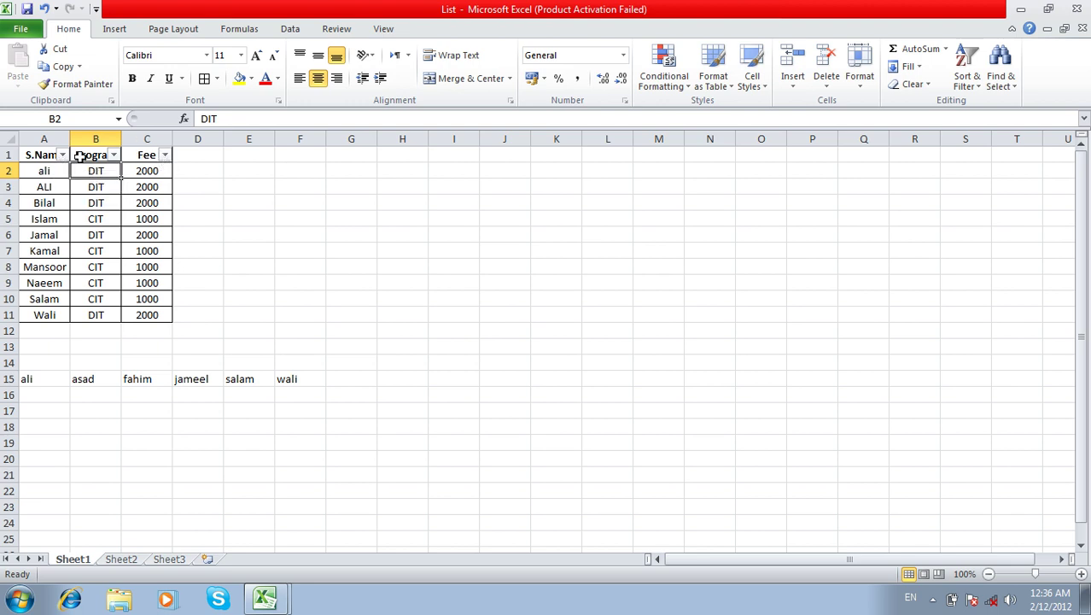
left_click_drag(160, 317, 53, 161)
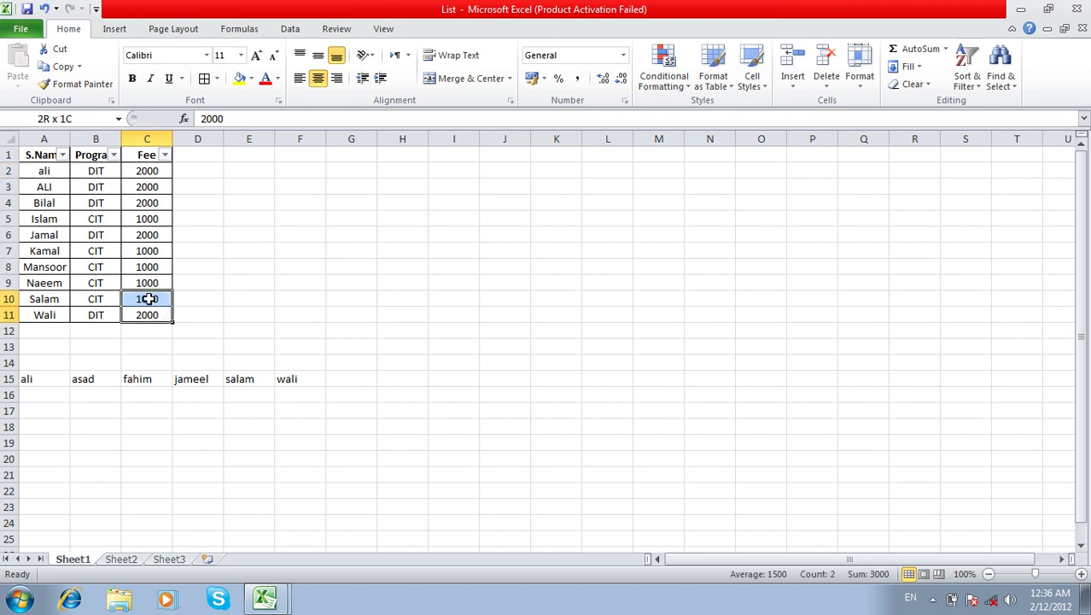
left_click(53, 160)
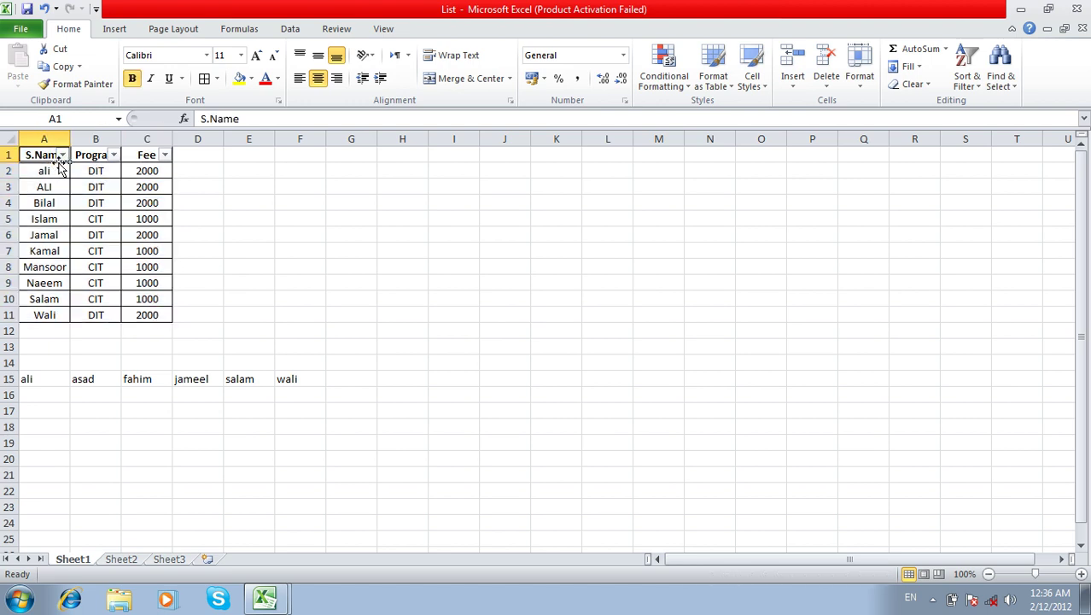
left_click(62, 157)
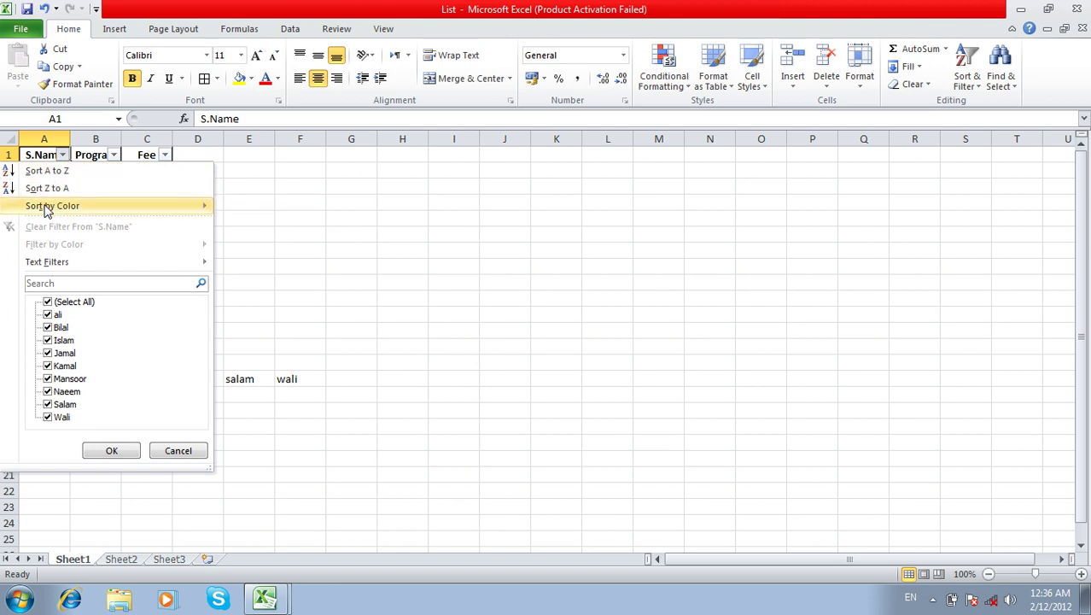
left_click(48, 303)
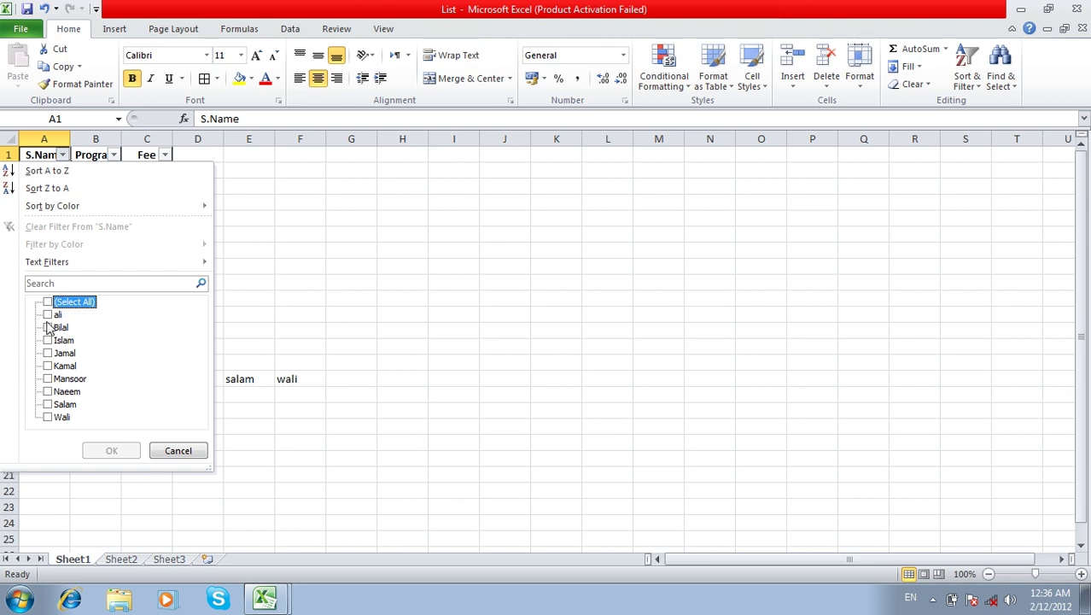
left_click(47, 314)
left_click(104, 446)
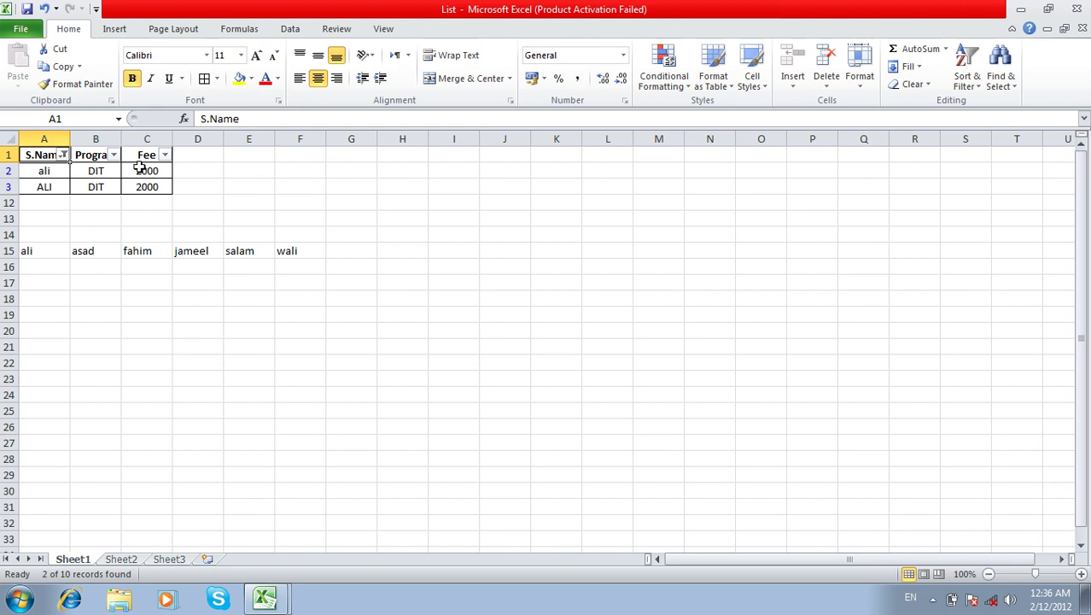
left_click(63, 154)
left_click(65, 283)
left_click(54, 315)
left_click(64, 283)
type("kamal")
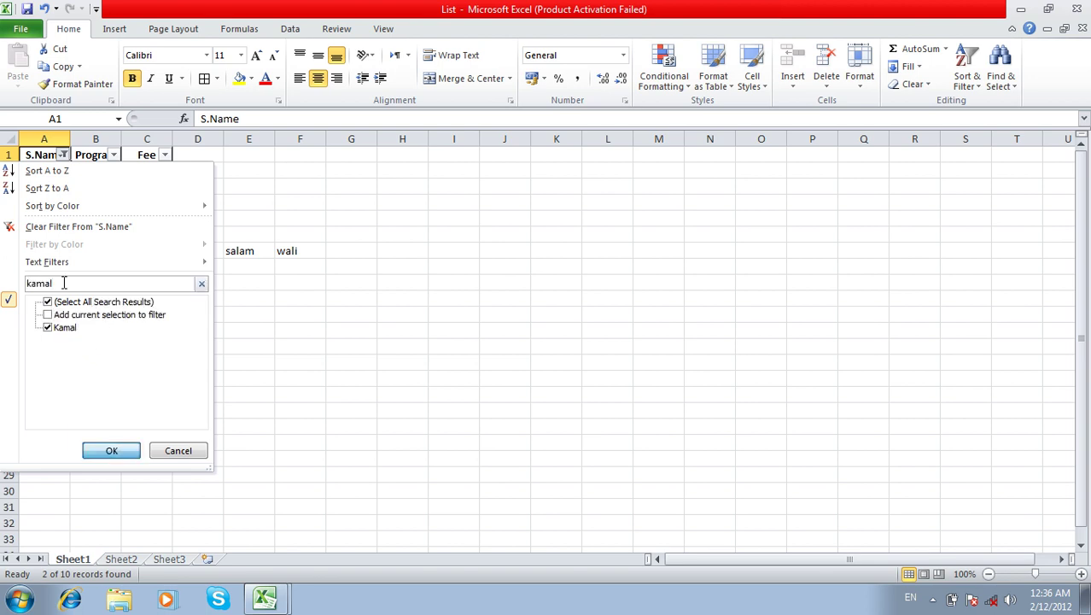
key("Return")
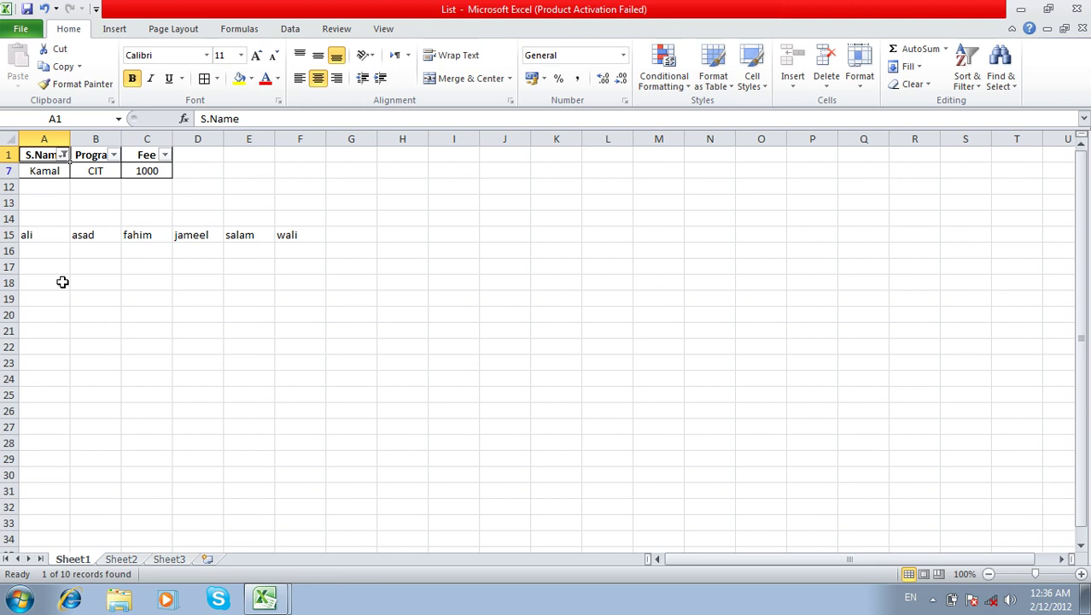
left_click(63, 155)
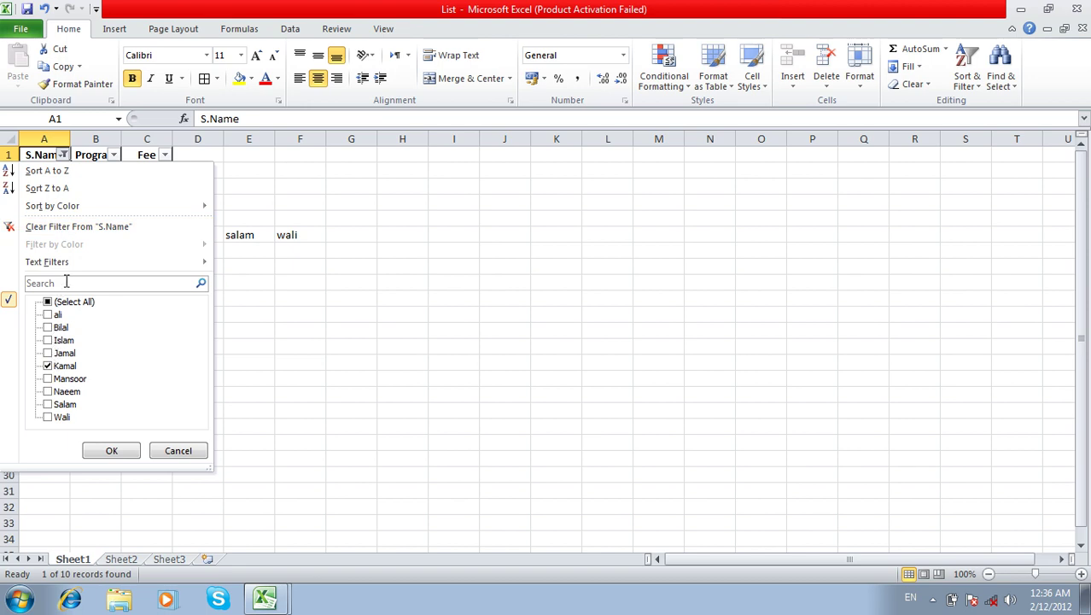
left_click(49, 304)
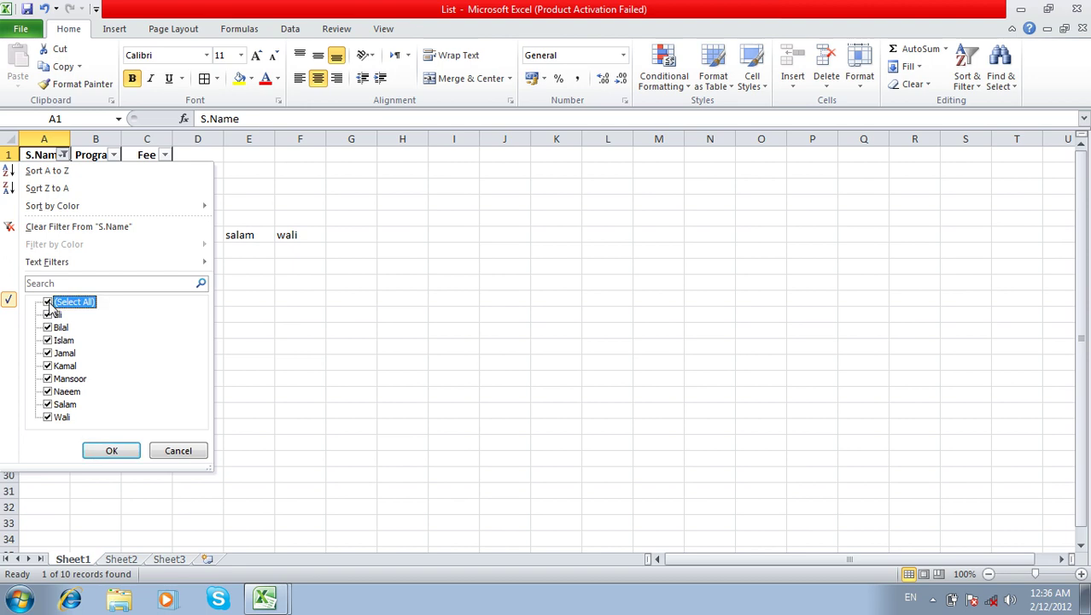
left_click(49, 303)
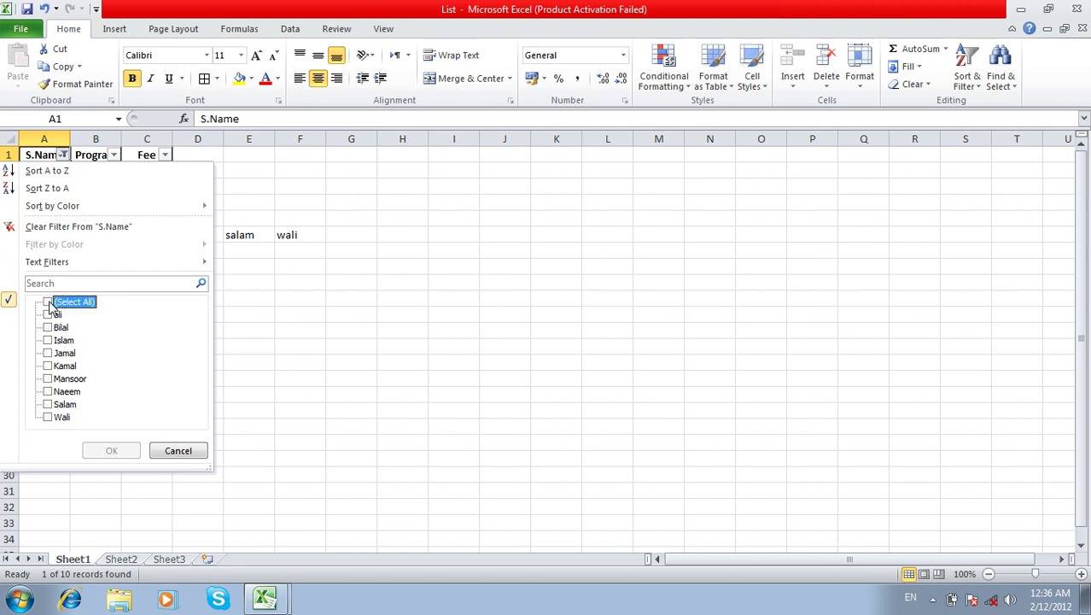
left_click(53, 229)
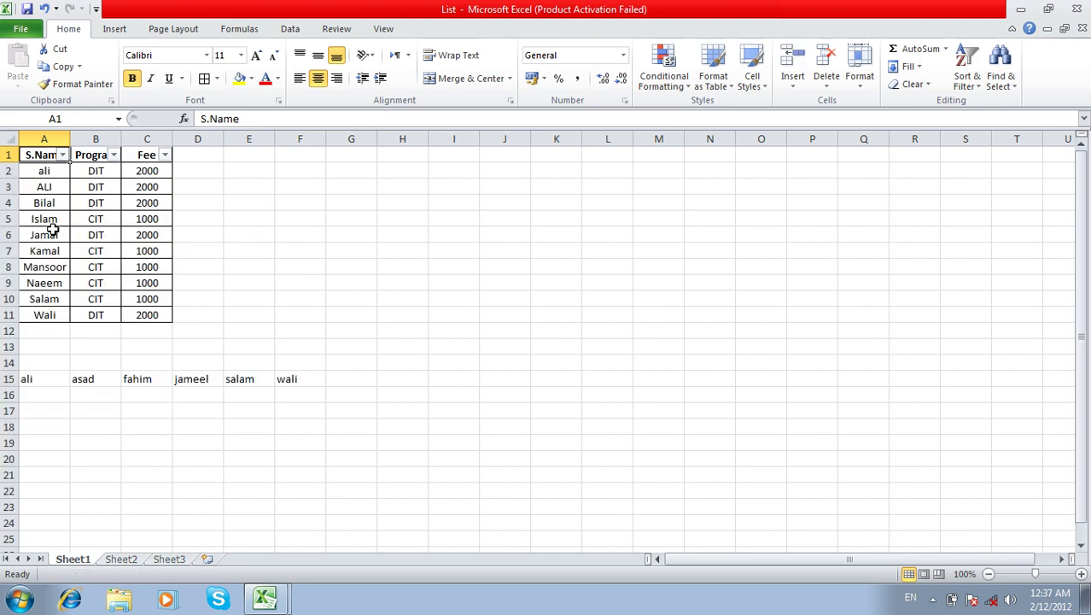
left_click(65, 155)
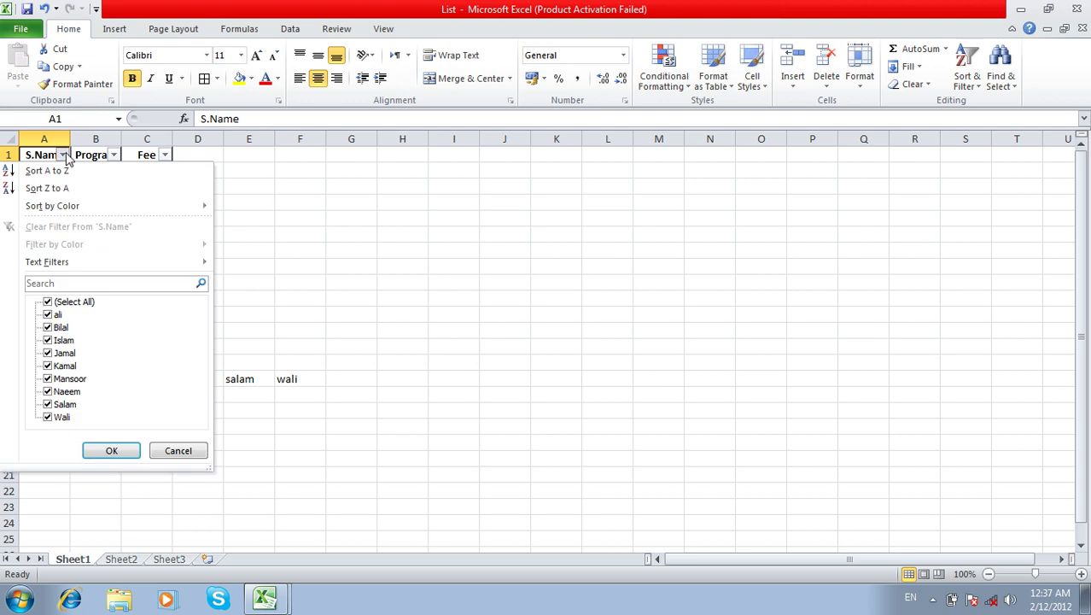
left_click(350, 210)
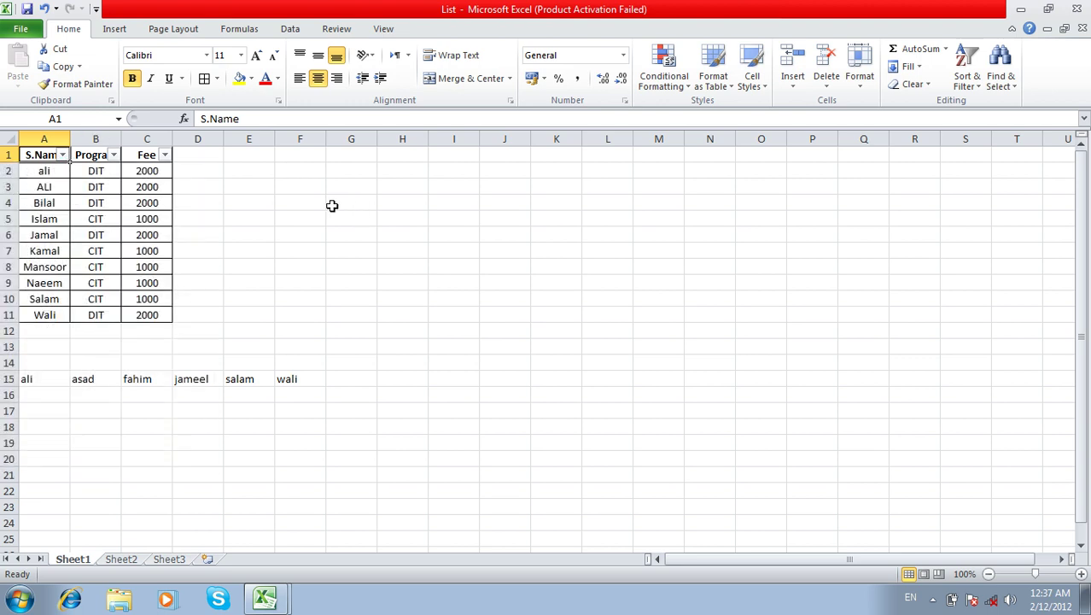
left_click(62, 155)
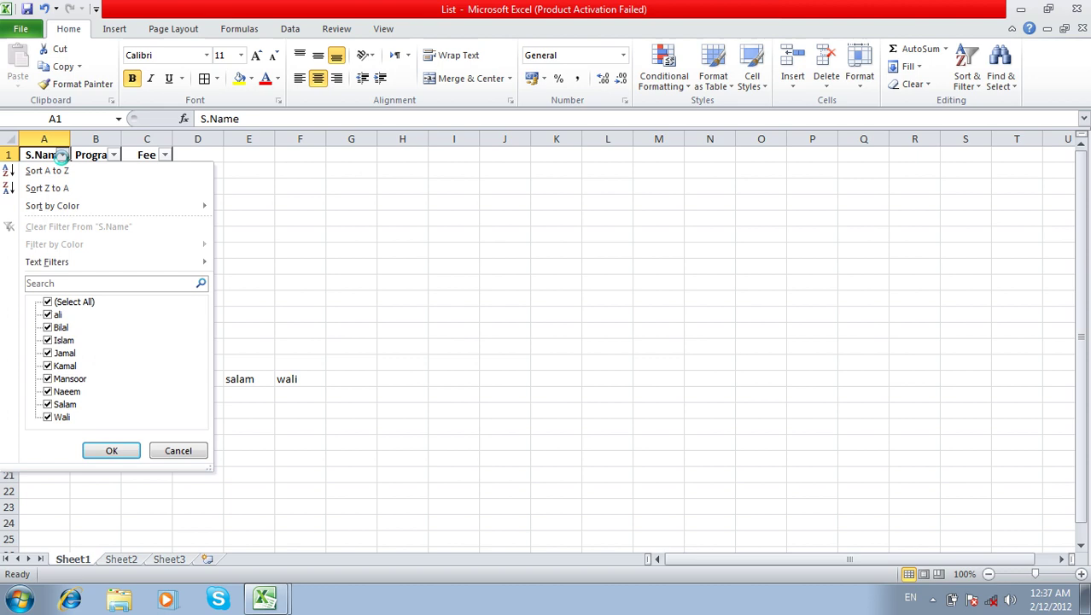
left_click(48, 302)
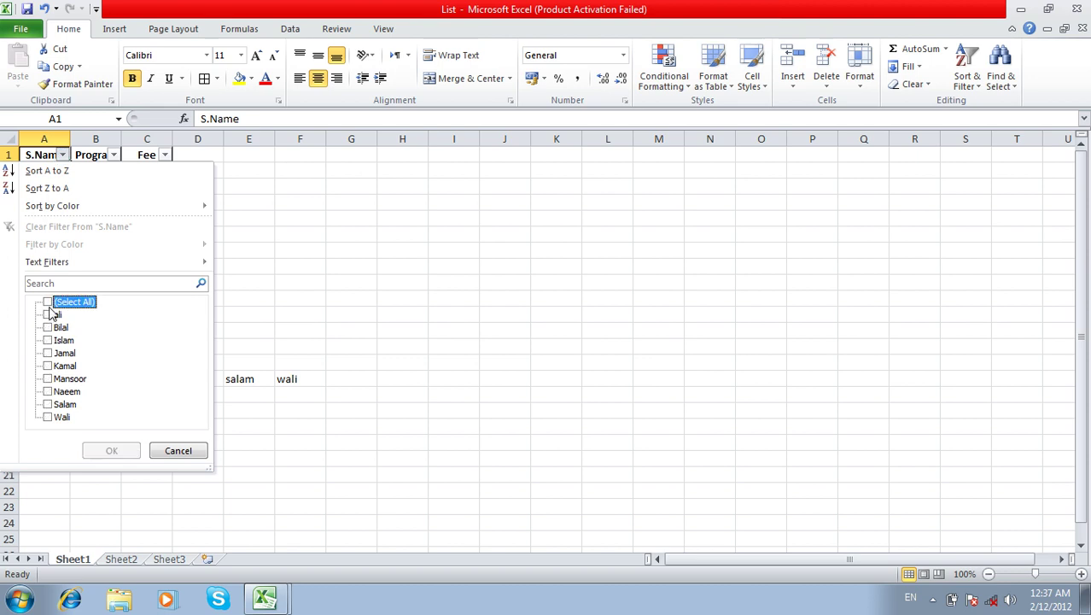
left_click(49, 315)
left_click(118, 452)
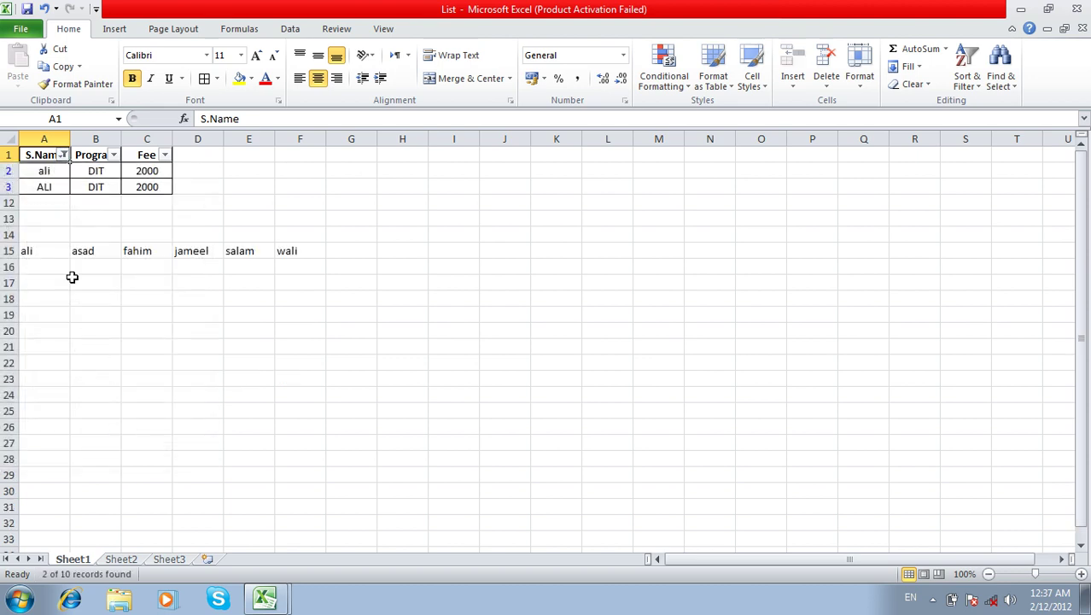
left_click(62, 154)
mouse_move(42, 261)
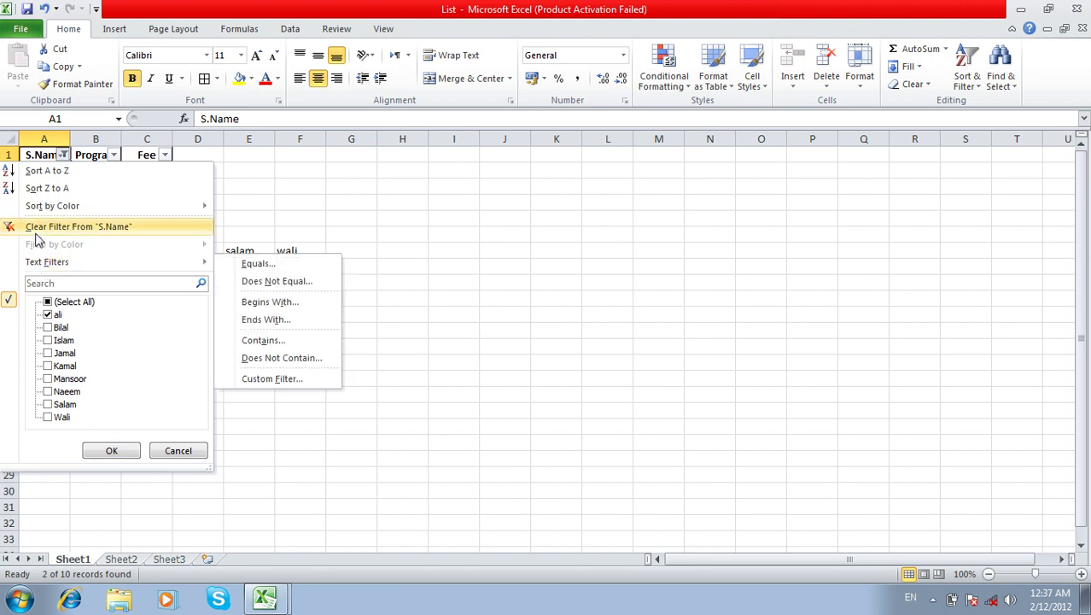
left_click(35, 227)
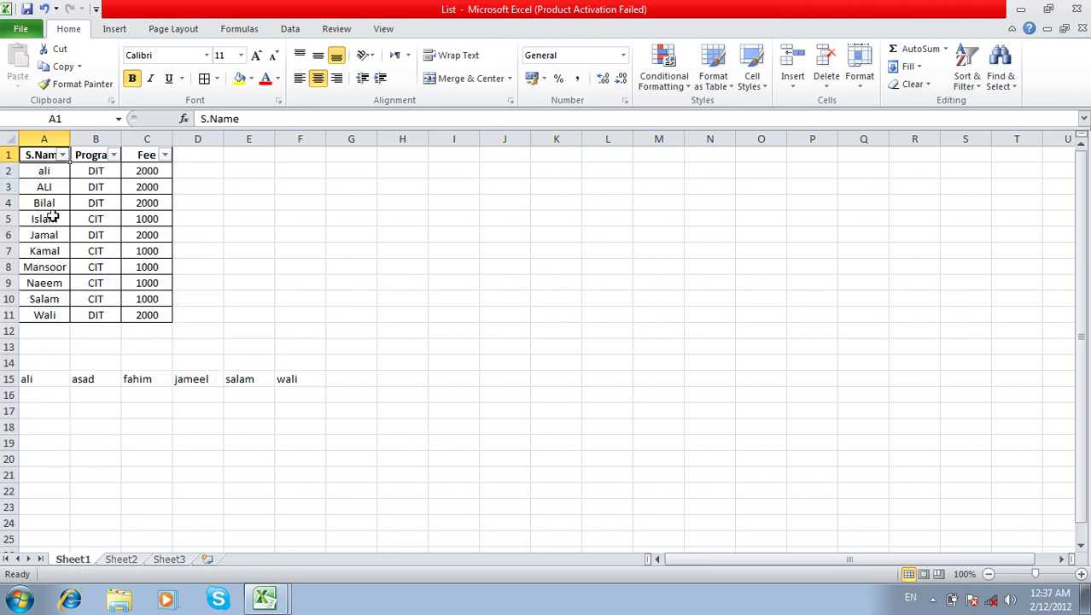
left_click(63, 155)
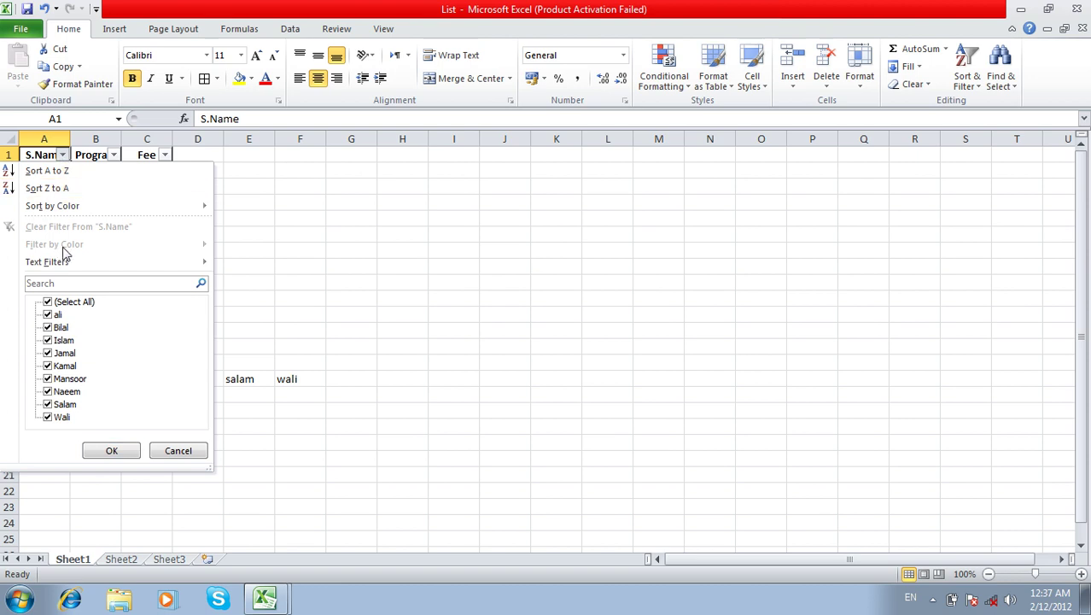
Make the ali text in A2 red
left_click(296, 248)
left_click(53, 170)
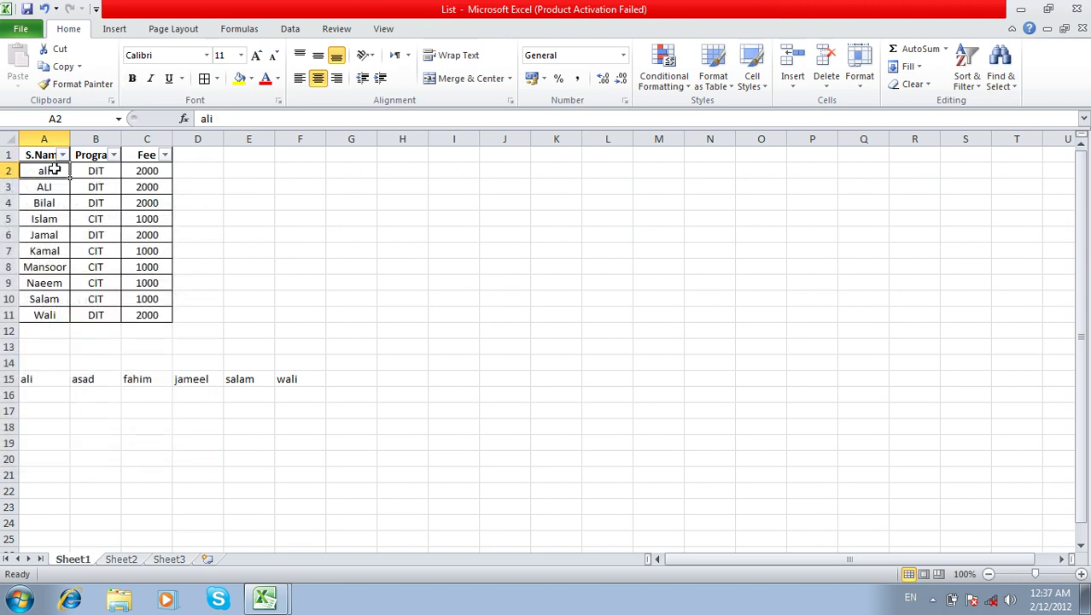
left_click(265, 78)
Give Bilal in A4 a pale blue font and open the S.Name filter list
left_click(58, 198)
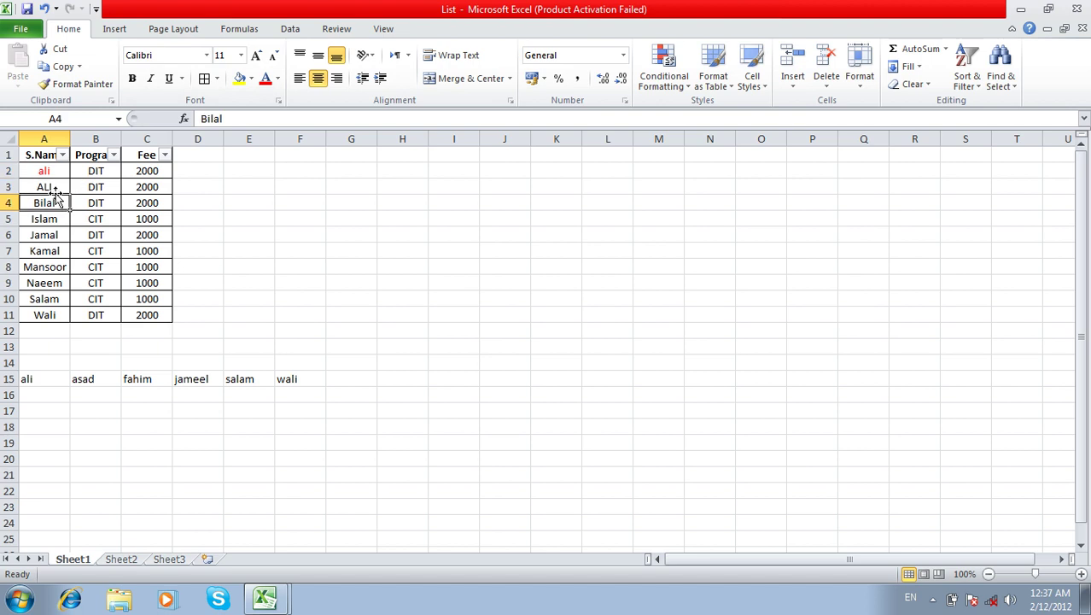
left_click(278, 78)
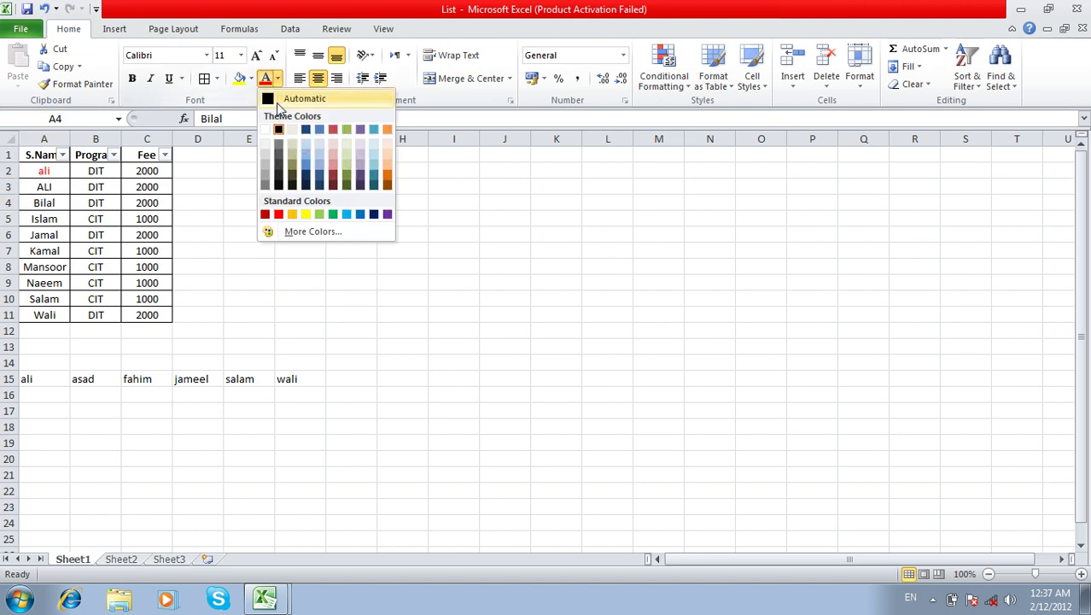
left_click(320, 160)
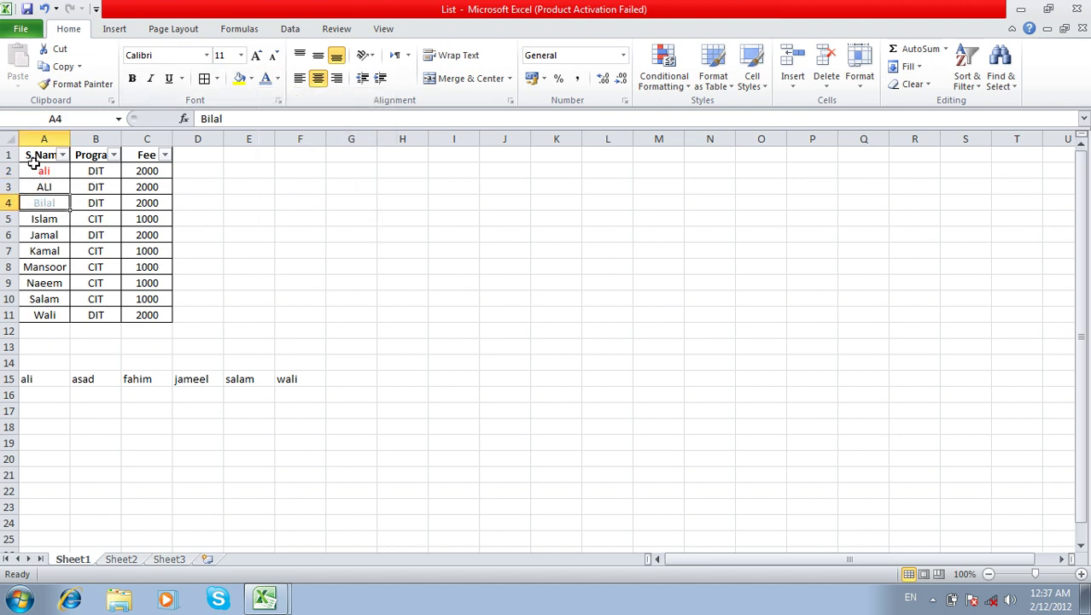
left_click_drag(41, 175, 46, 199)
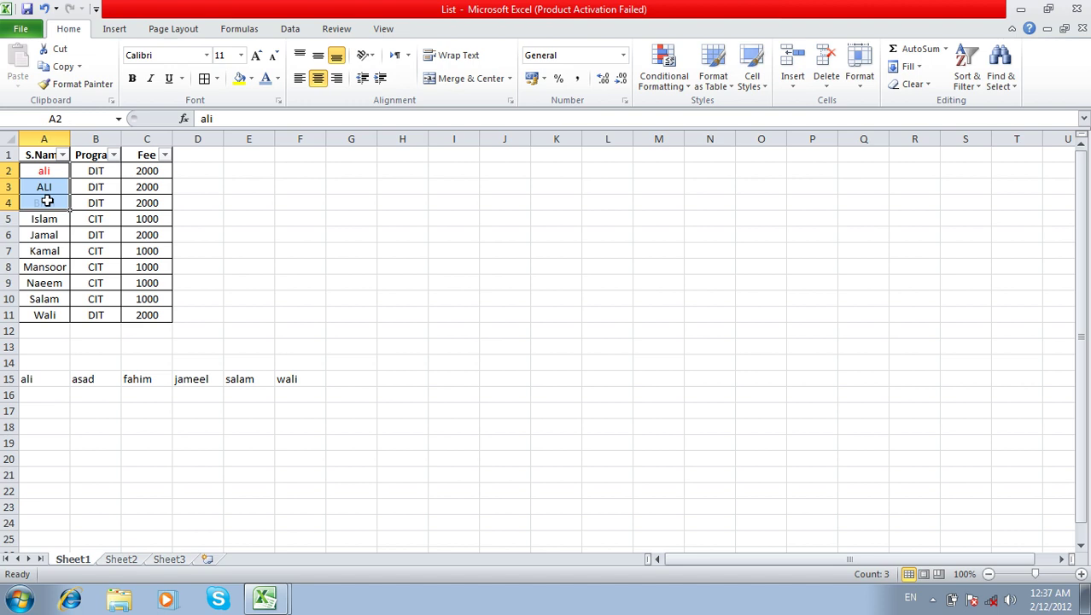
left_click(61, 156)
mouse_move(59, 248)
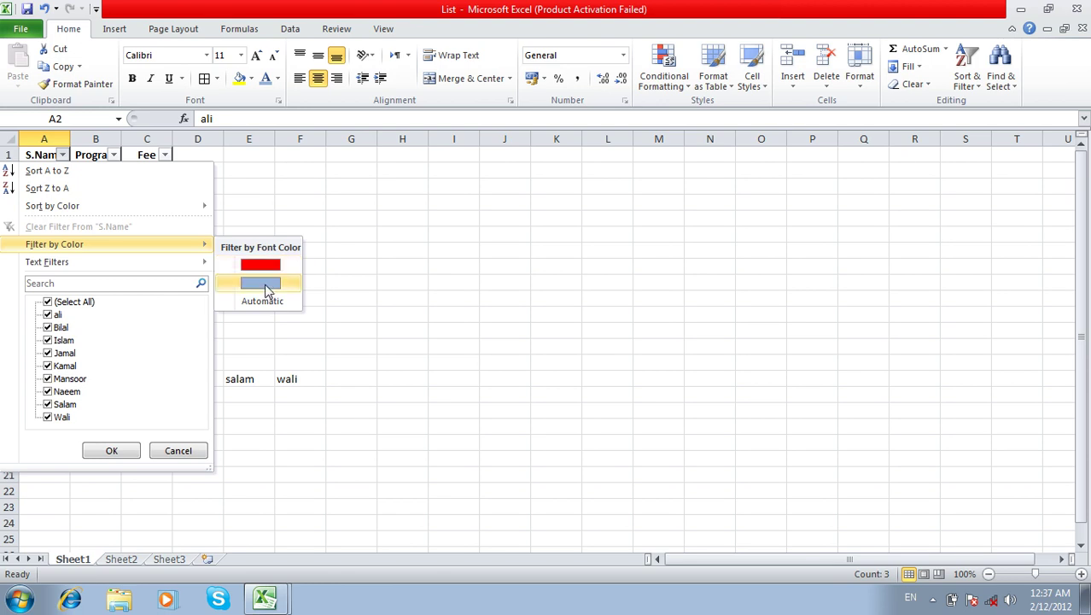
Undo the font colours on Bilal and ali so both are plain black
left_click(268, 196)
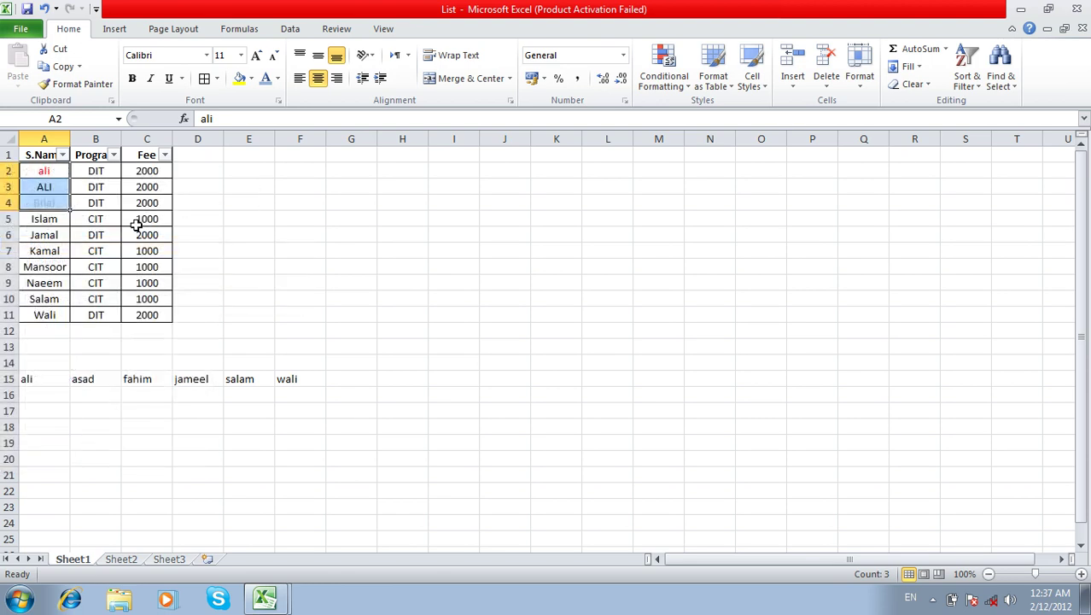
key("Down")
key("Down")
key("ctrl+z")
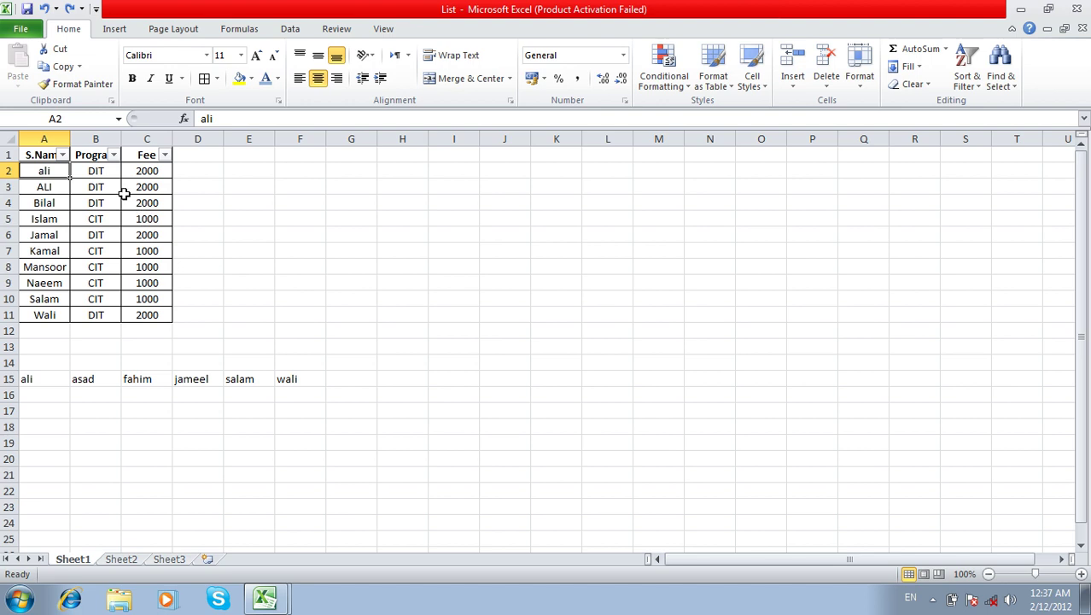
Inspect the Program and Fee filter dropdowns without filtering
left_click(114, 157)
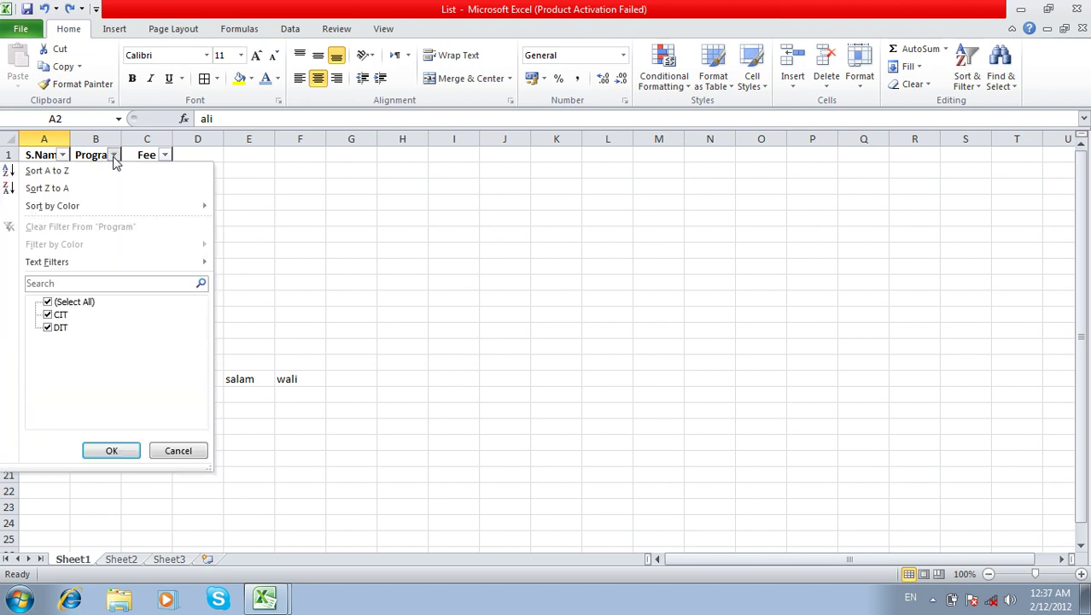
left_click(114, 158)
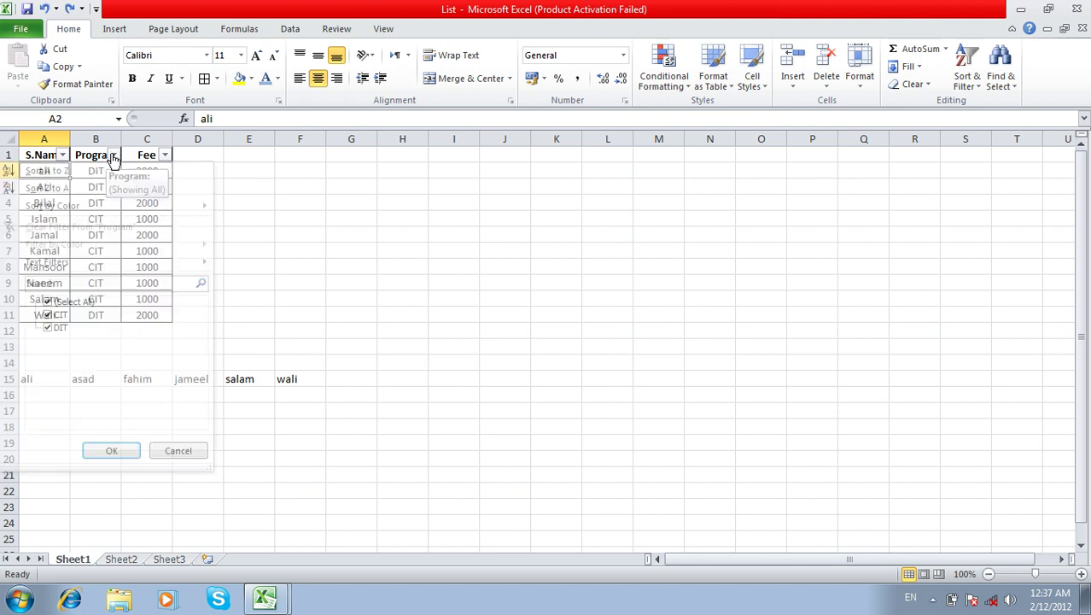
left_click(165, 157)
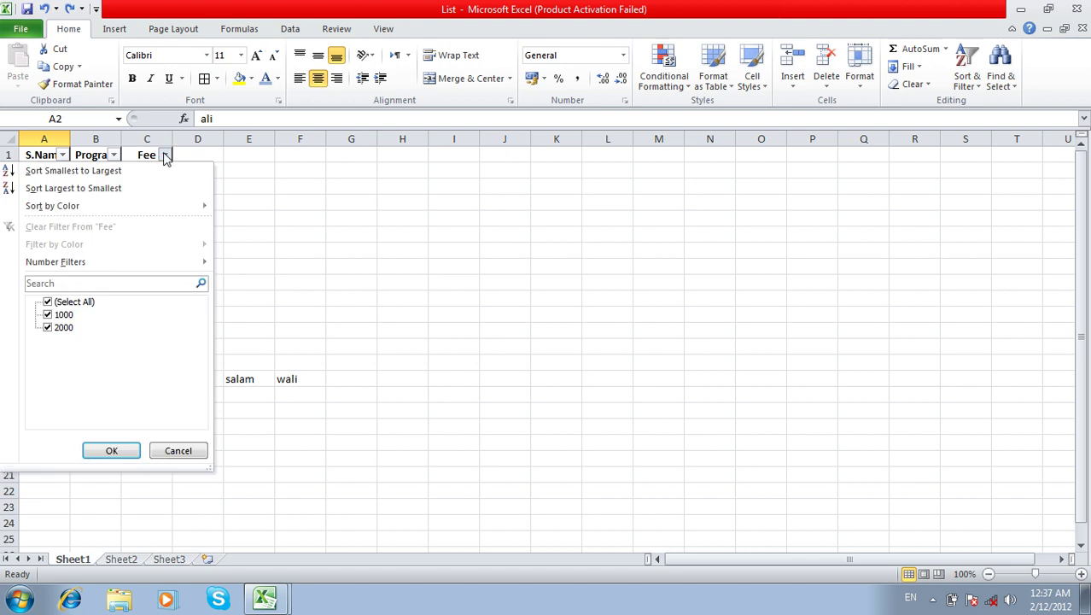
left_click(165, 157)
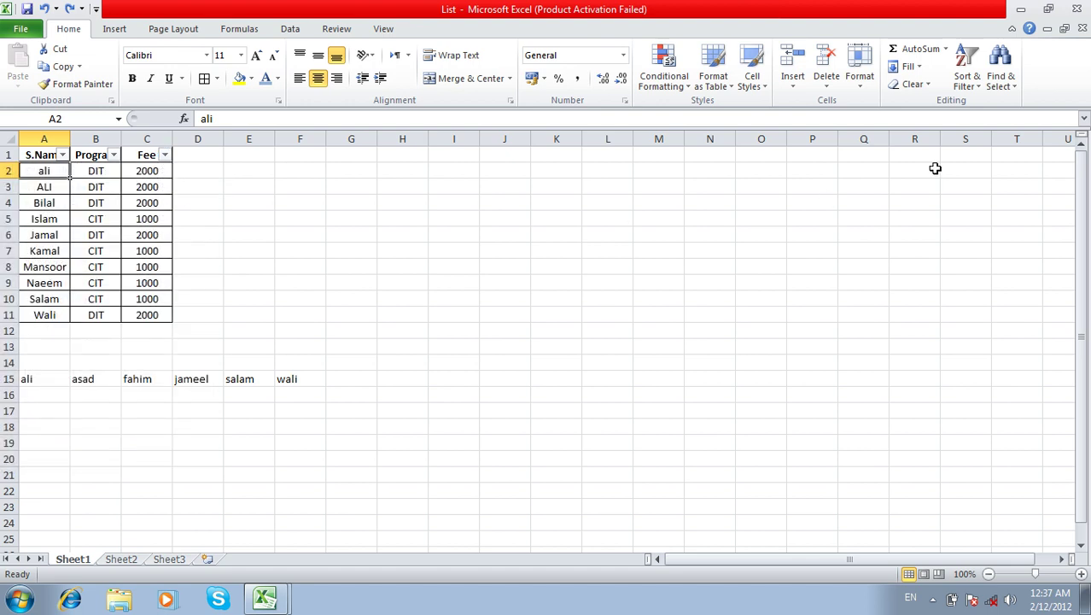
left_click(967, 84)
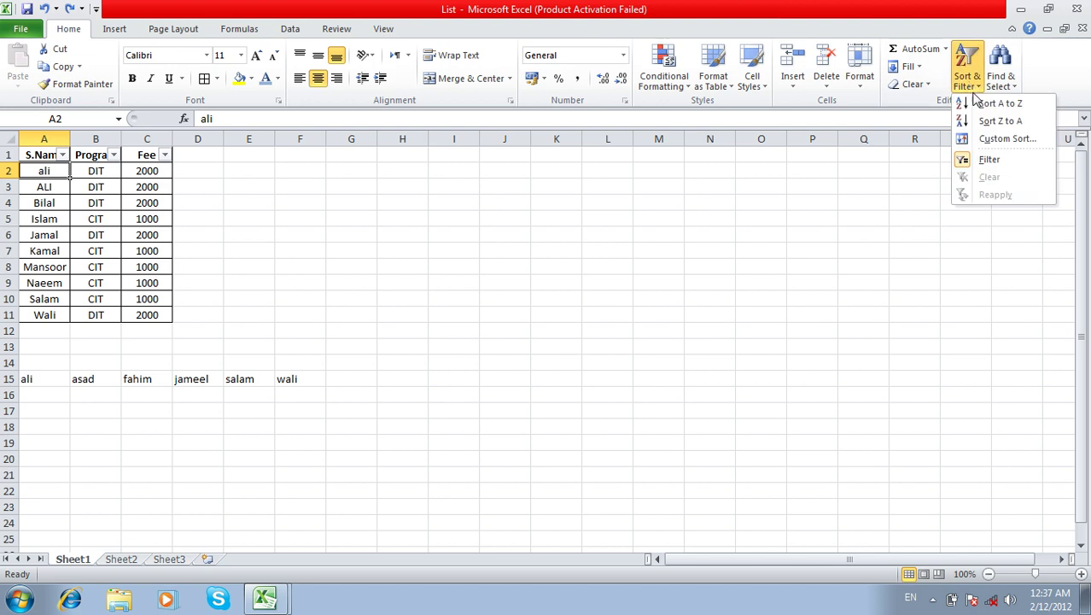
Turn AutoFilter off and back on for the table
left_click(991, 162)
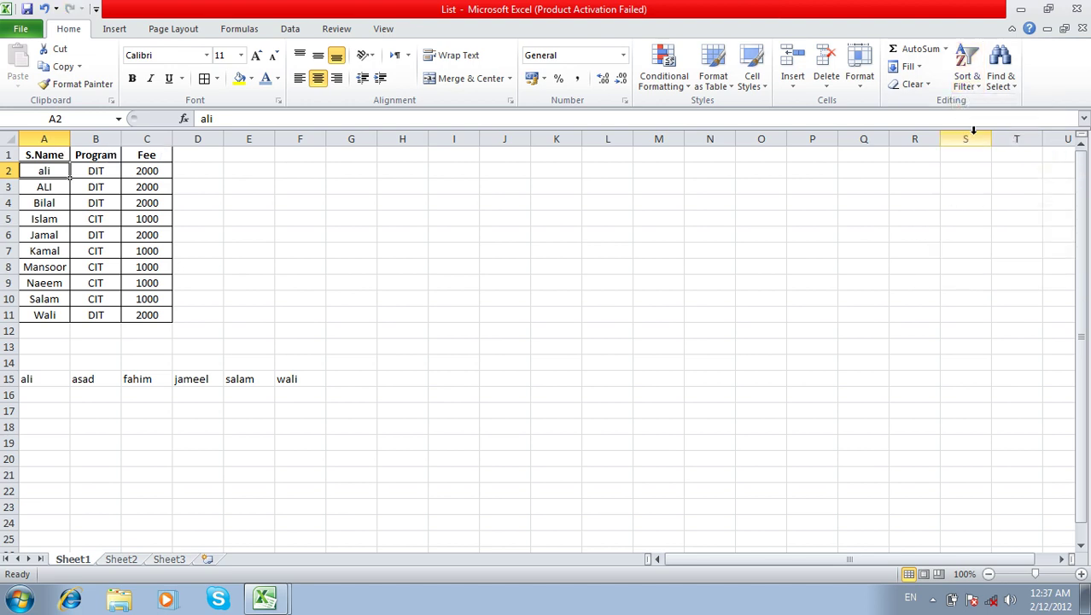
left_click(970, 85)
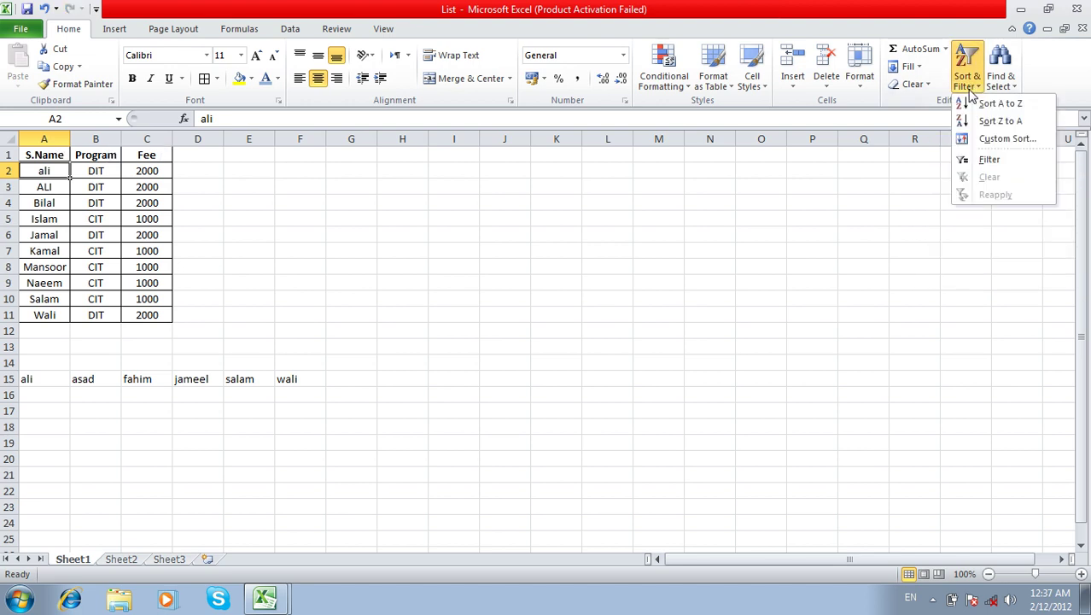
left_click(984, 160)
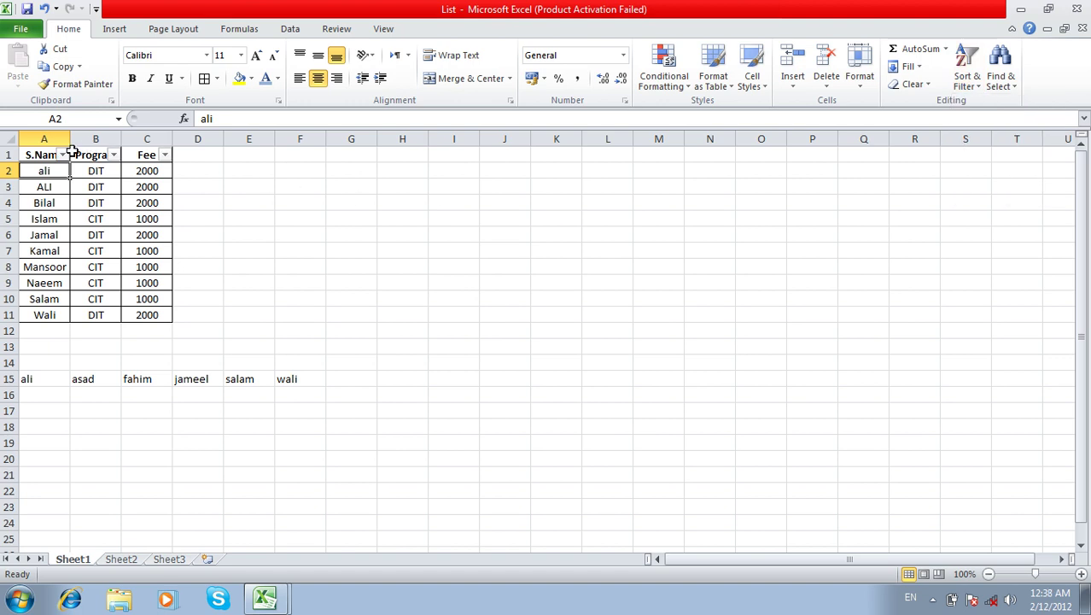
Filter S.Name to show only Bilal, then clear the filter
left_click(63, 155)
left_click(48, 303)
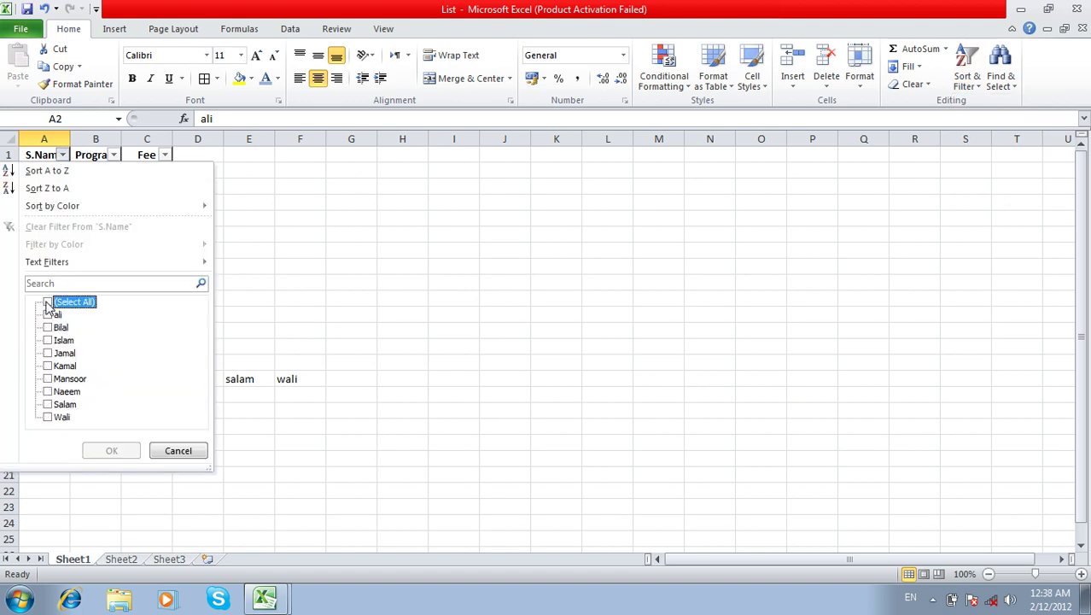
left_click(48, 327)
left_click(109, 451)
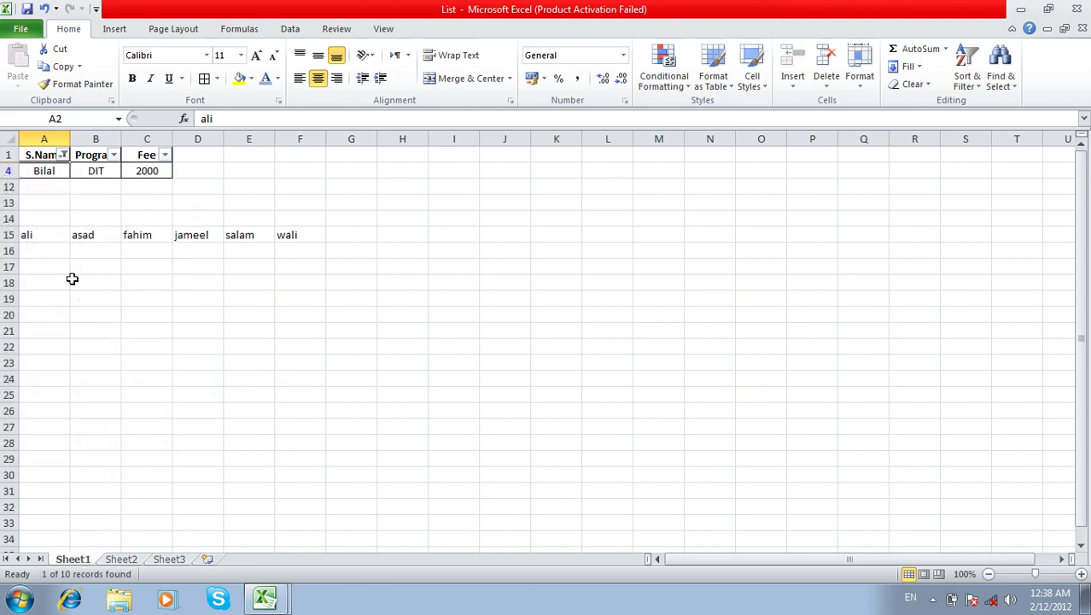
left_click(968, 78)
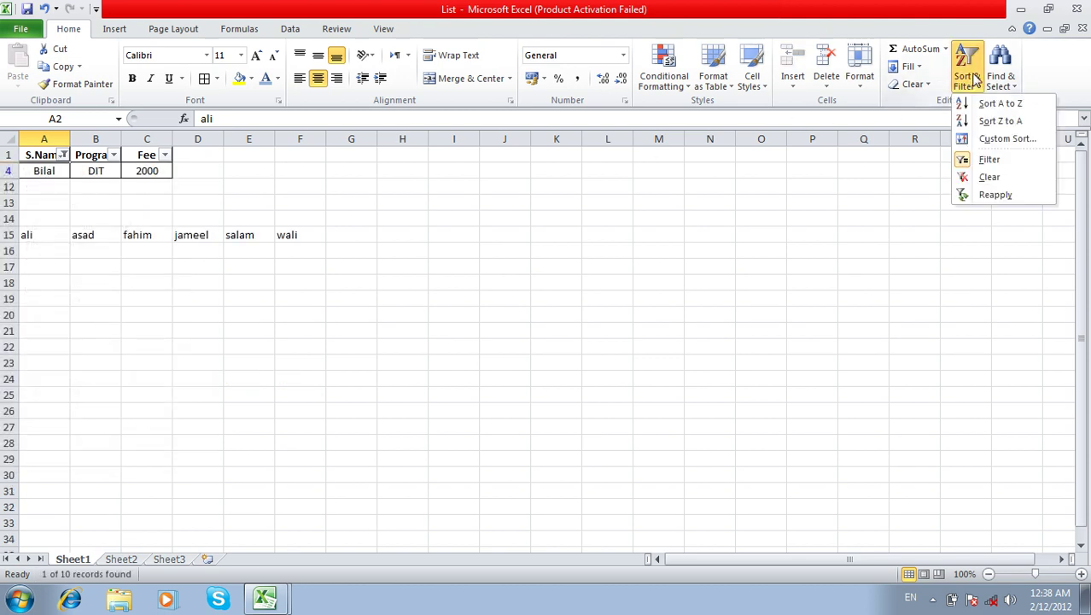
left_click(990, 178)
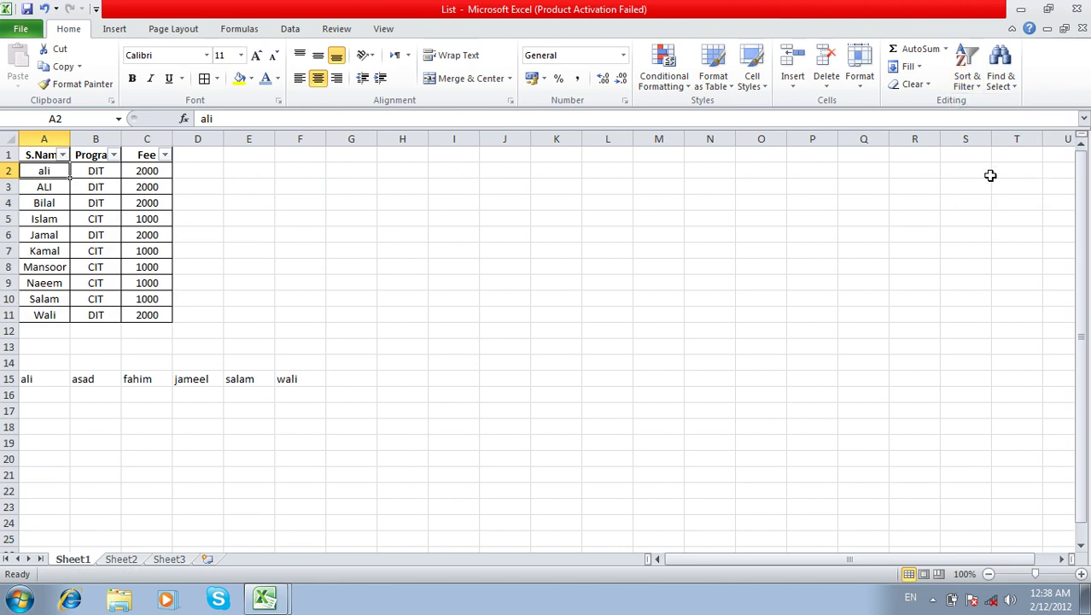
Filter S.Name to show only ali rows, then clear the filter
left_click(970, 76)
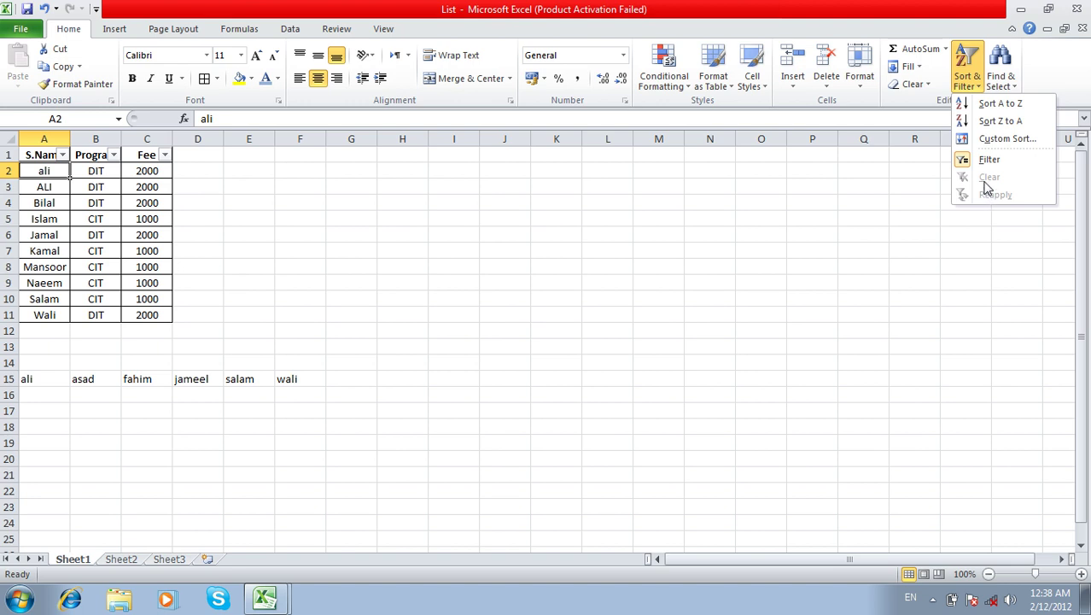
left_click(62, 156)
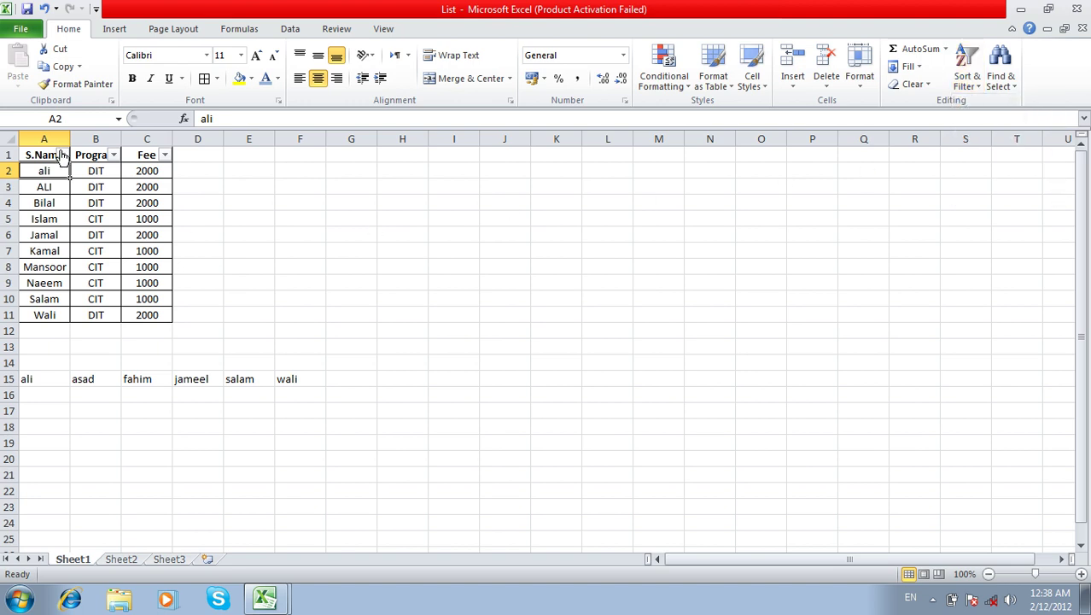
left_click(61, 155)
left_click(48, 301)
left_click(48, 314)
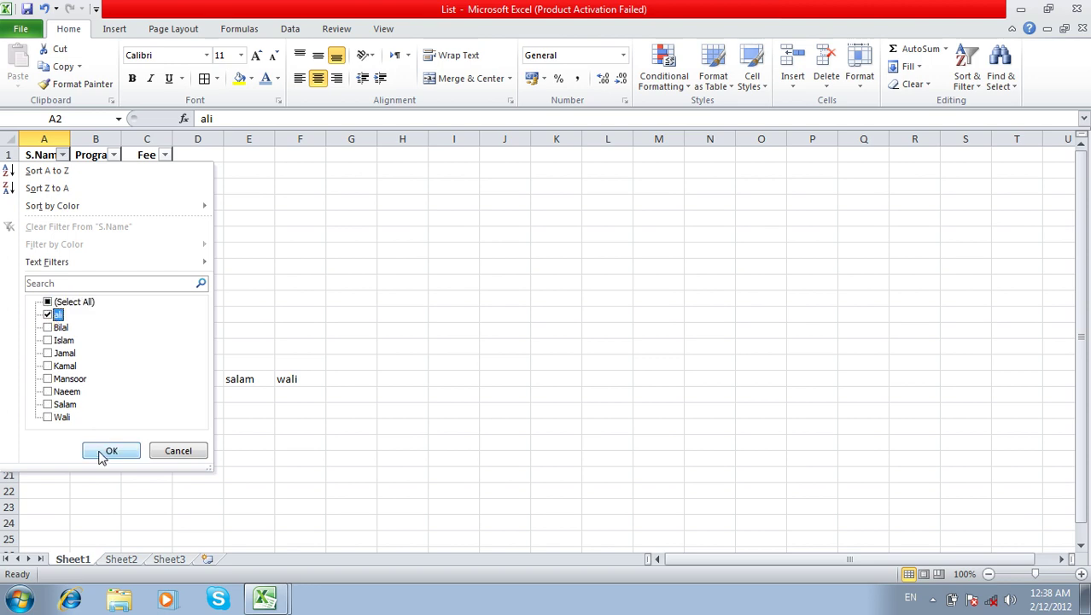
left_click(106, 451)
left_click(967, 66)
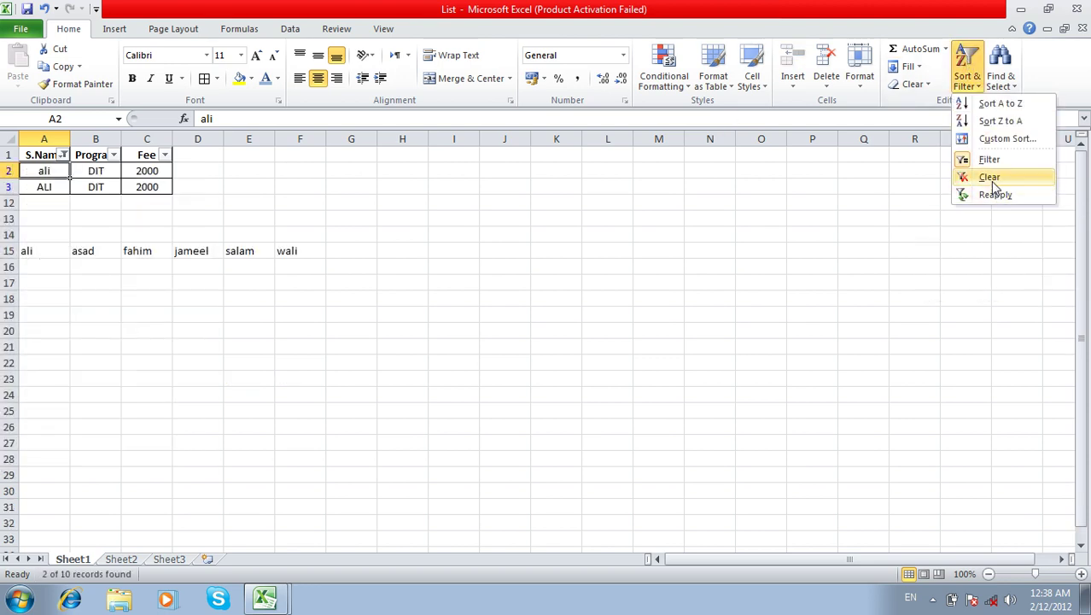
left_click(993, 179)
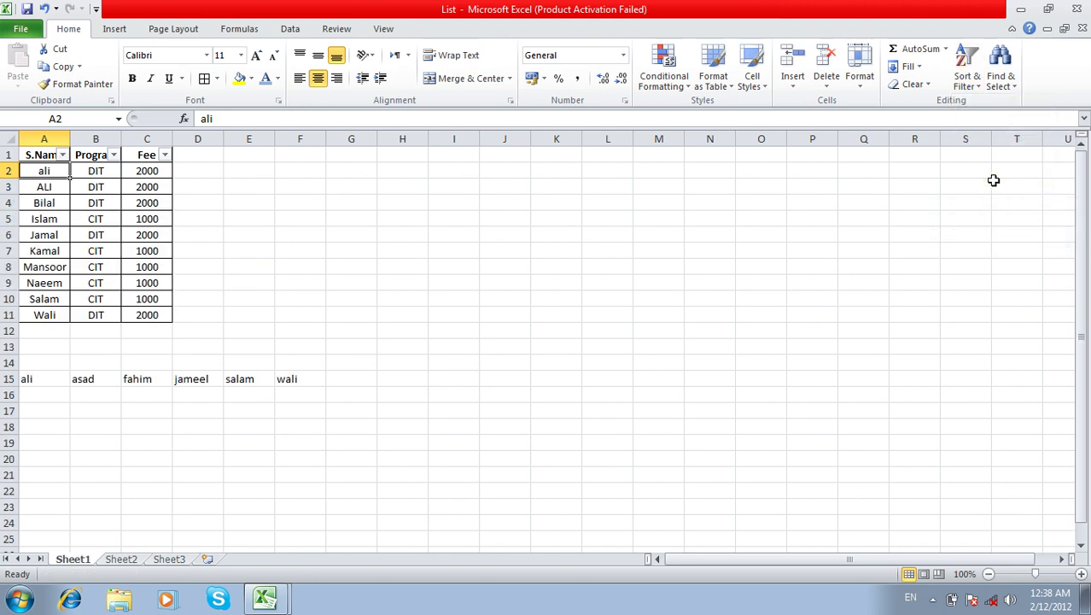
Turn off filtering for the list and switch to the empty Sheet2
left_click(969, 80)
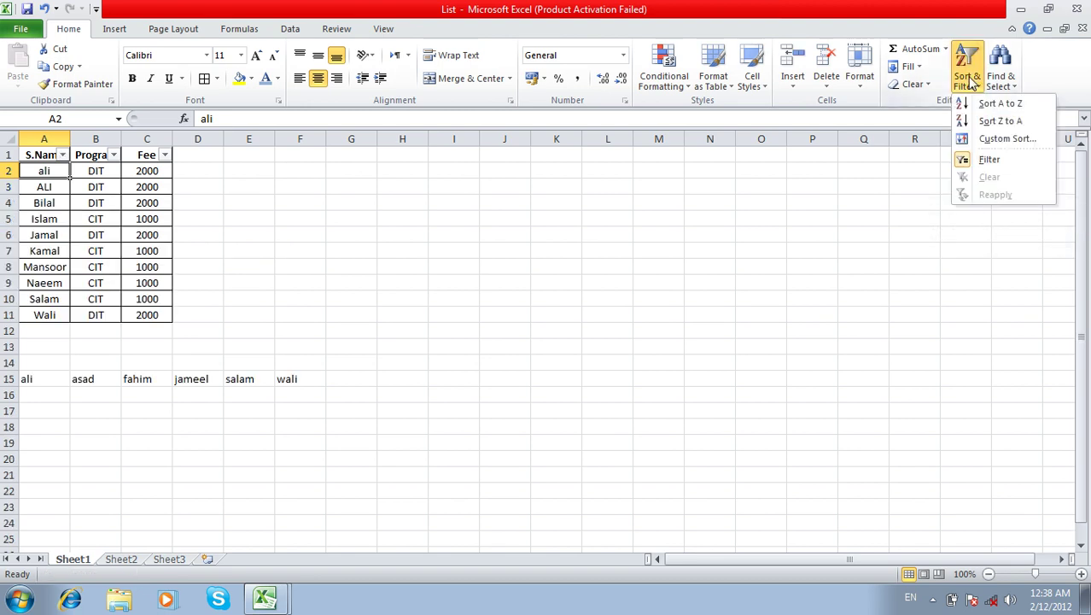
left_click(986, 161)
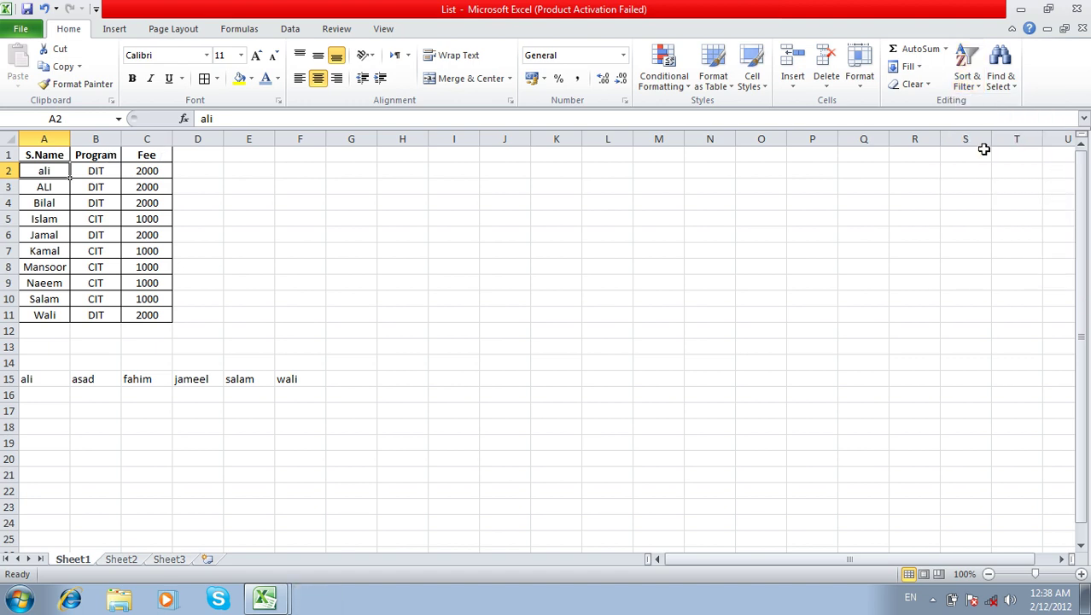
left_click(996, 89)
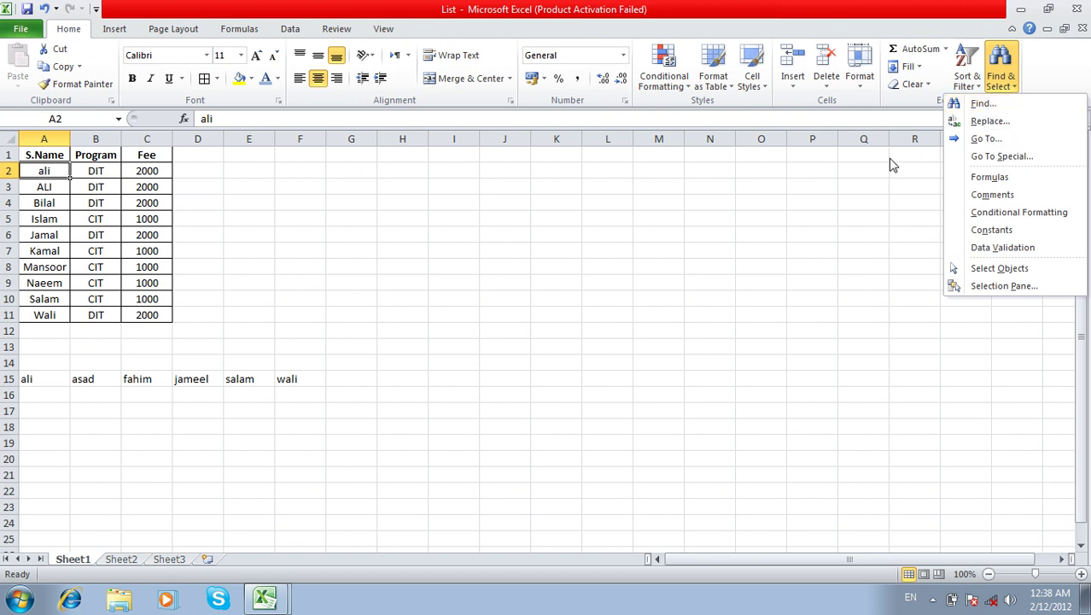
left_click(113, 560)
left_click(115, 560)
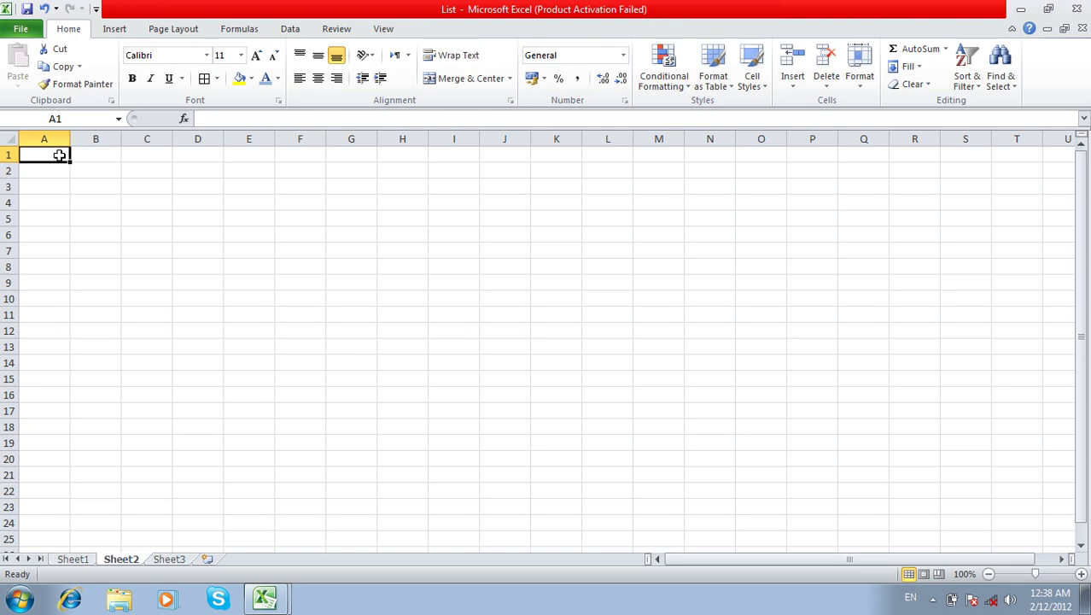
Fill every cell of A1:B15 with asad and C1:D15 with ASAD using Ctrl+Enter
left_click_drag(59, 154, 72, 376)
type("asad")
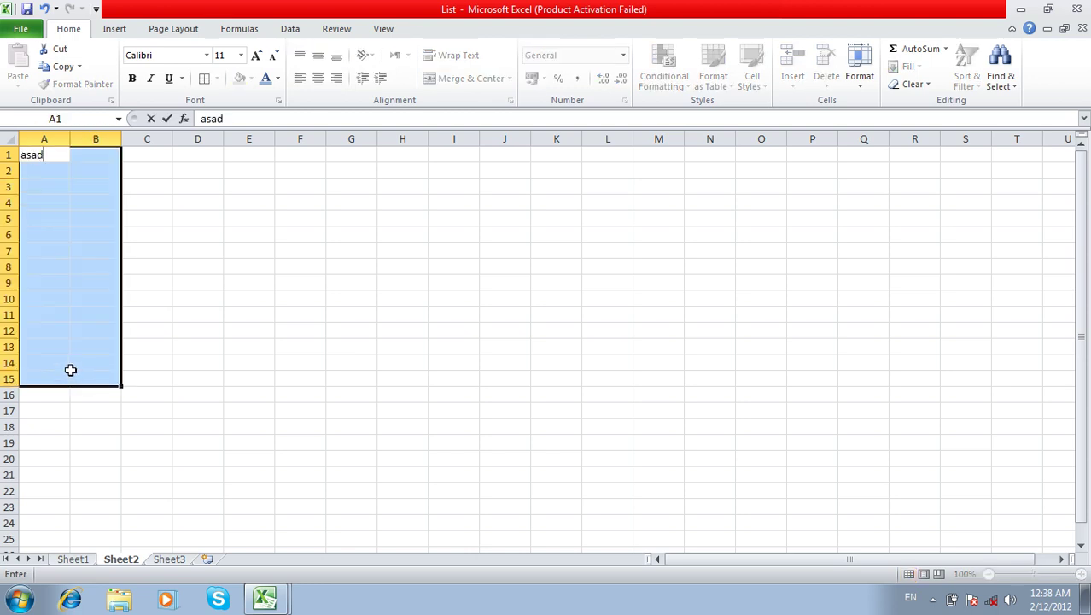
key("ctrl+Return")
mouse_move(150, 157)
left_mouse_down()
mouse_move(247, 352)
mouse_move(218, 374)
left_mouse_up()
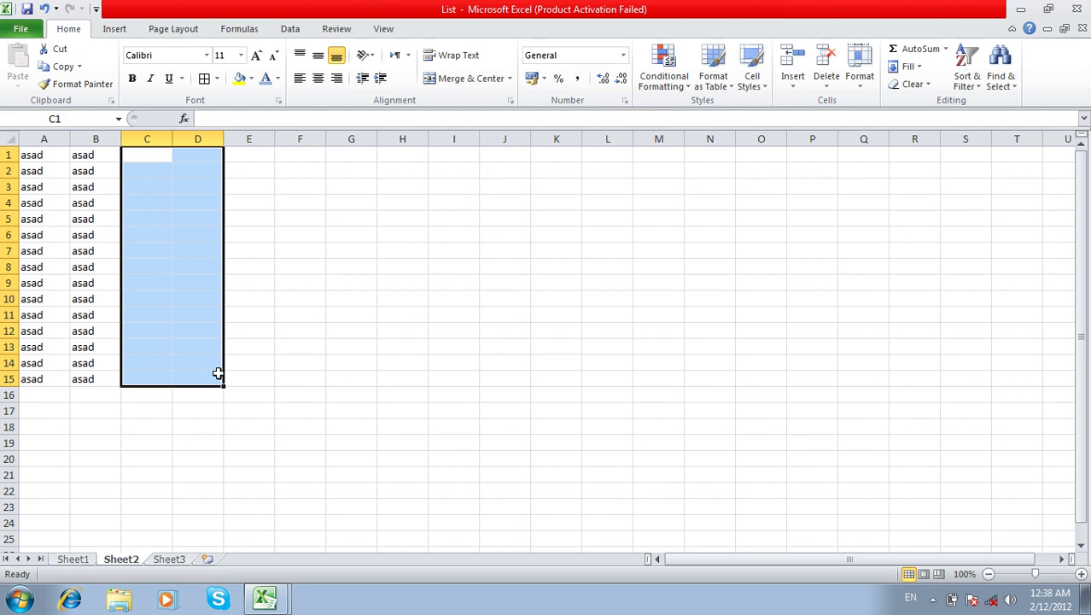
type("ASAD")
key("ctrl+Return")
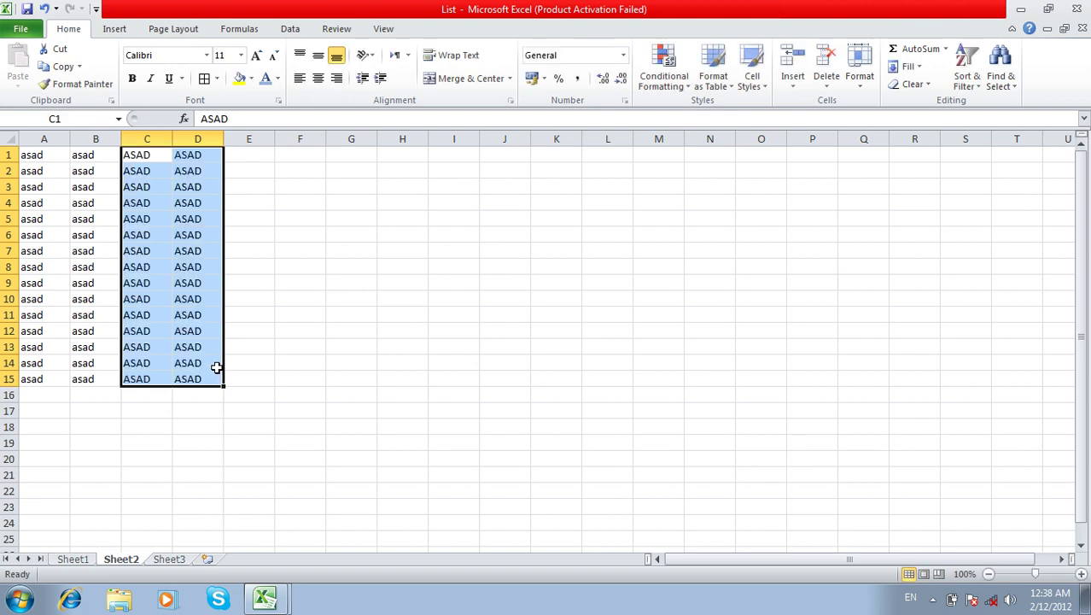
left_click(63, 154)
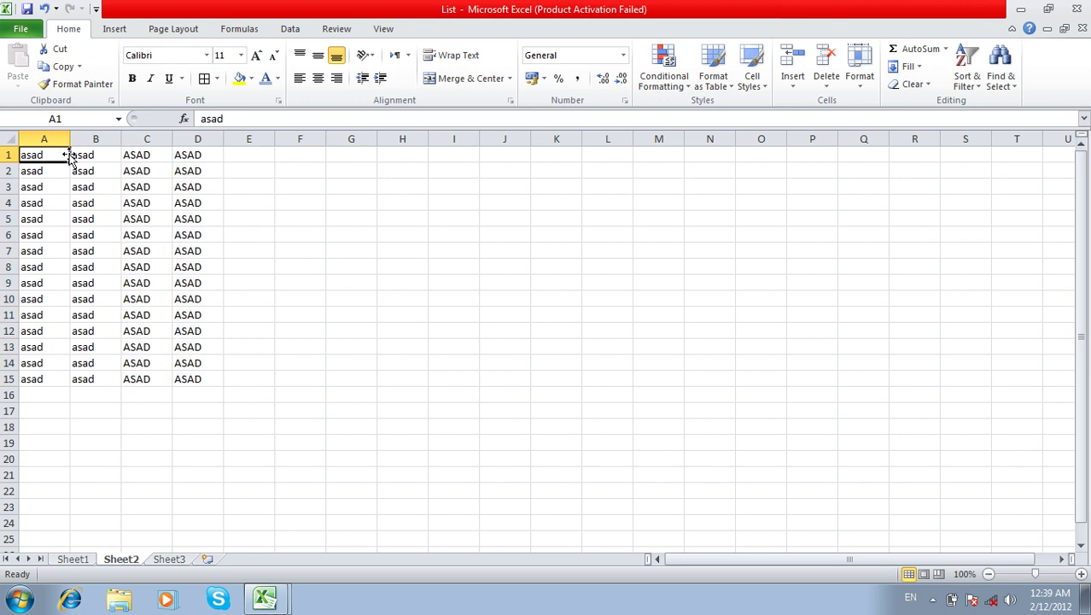
left_click(998, 79)
left_click(982, 103)
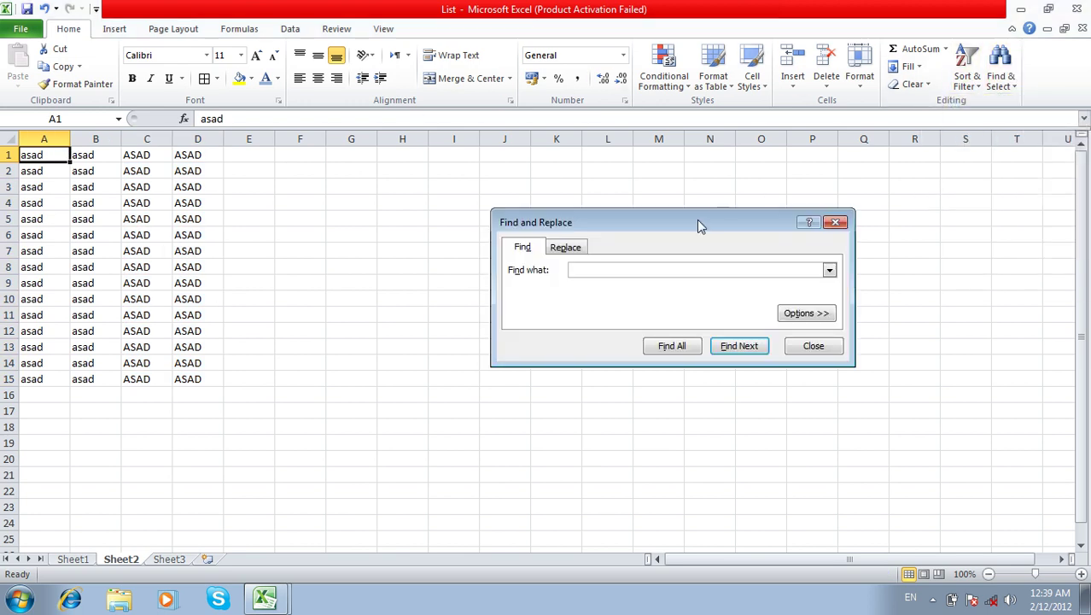
left_click_drag(672, 228, 669, 209)
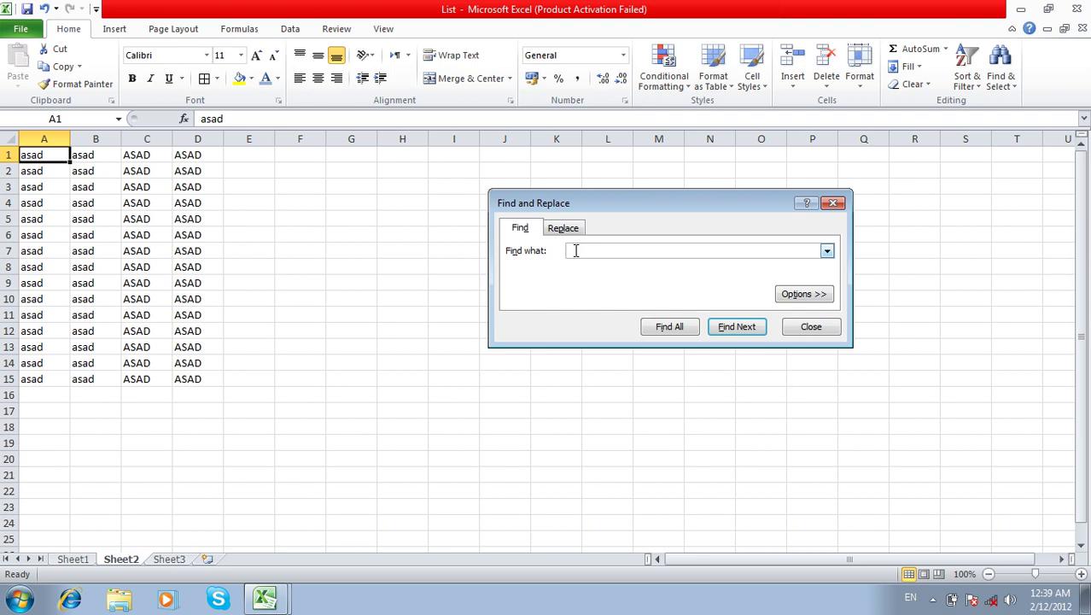
left_click_drag(609, 251, 530, 256)
type("asad")
left_click(739, 329)
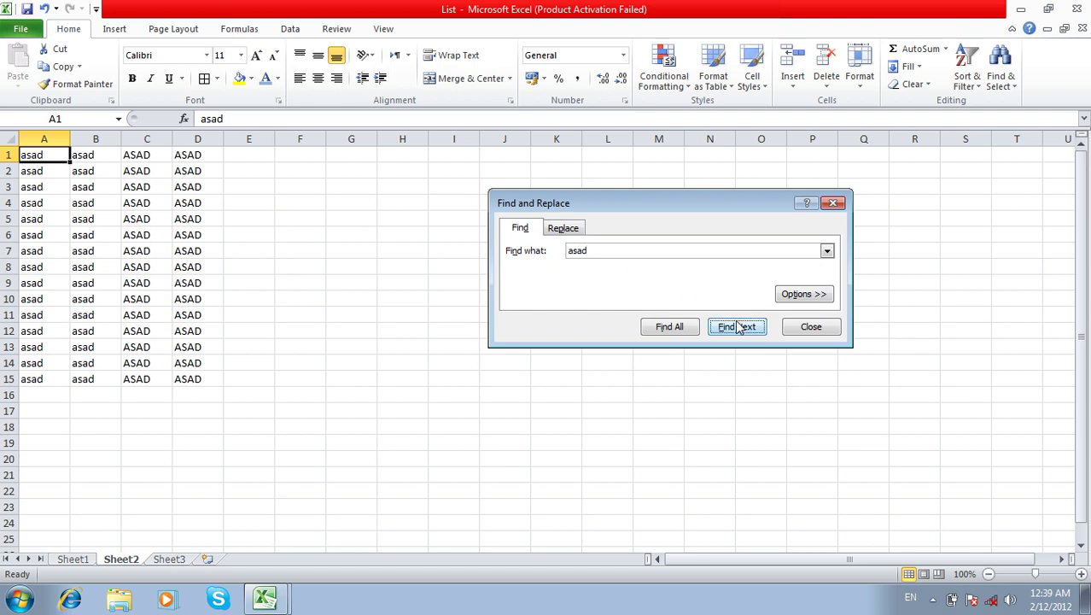
left_click(739, 330)
left_click(740, 331)
left_click(741, 332)
left_click(741, 332)
left_click(741, 332)
left_click(740, 332)
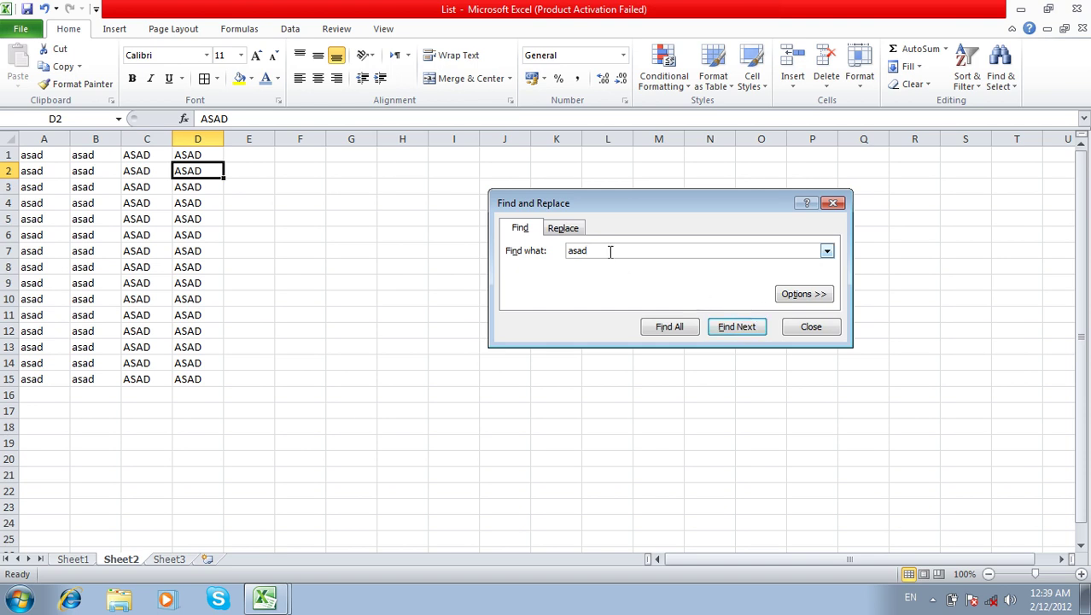
left_click(803, 294)
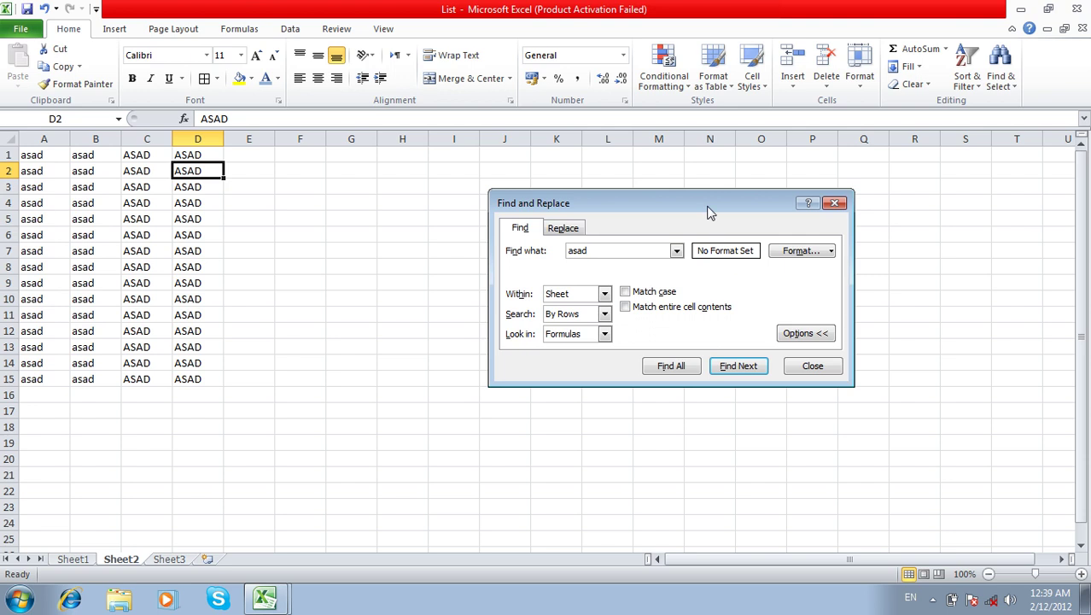
left_click_drag(711, 204, 715, 188)
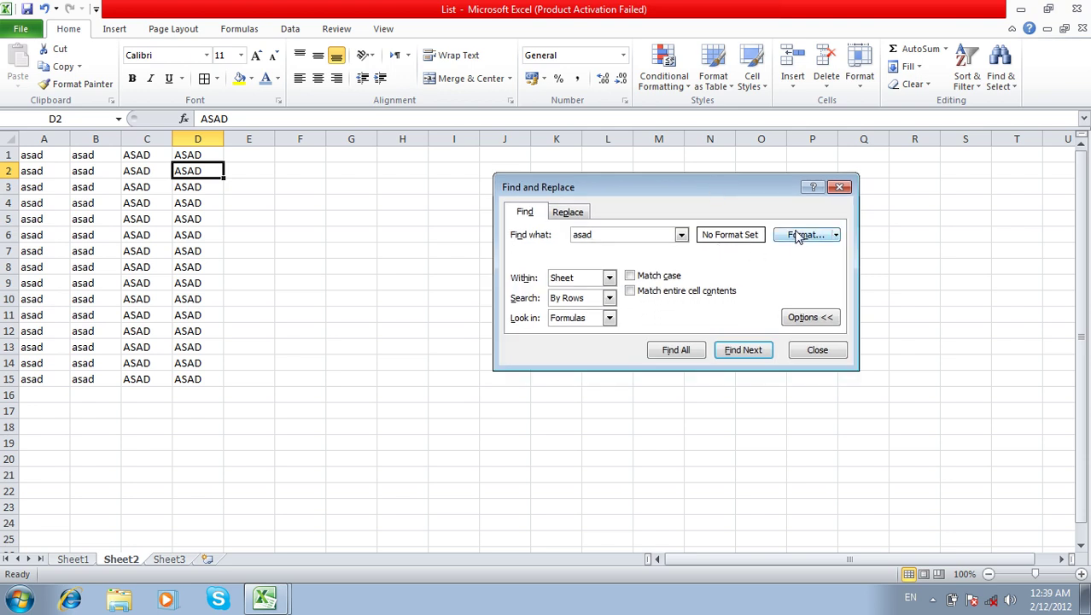
left_click(822, 351)
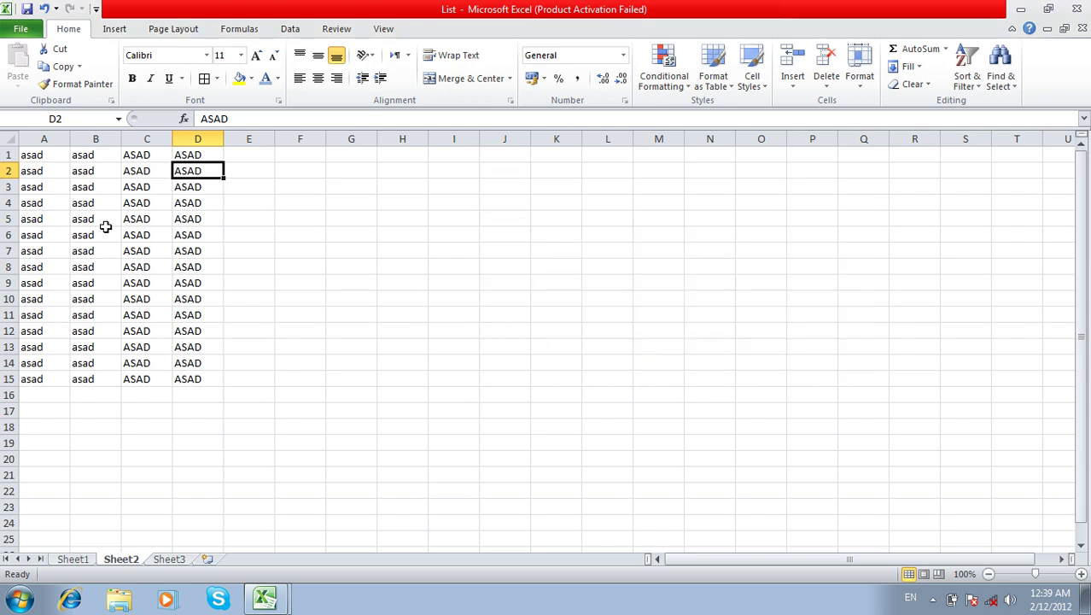
Bold A5, B10, D4 and D10, then reopen Find with Ctrl+F
left_click(59, 219)
left_click(132, 77)
left_click(79, 293)
key("ctrl+b")
left_click(182, 206)
key("ctrl+b")
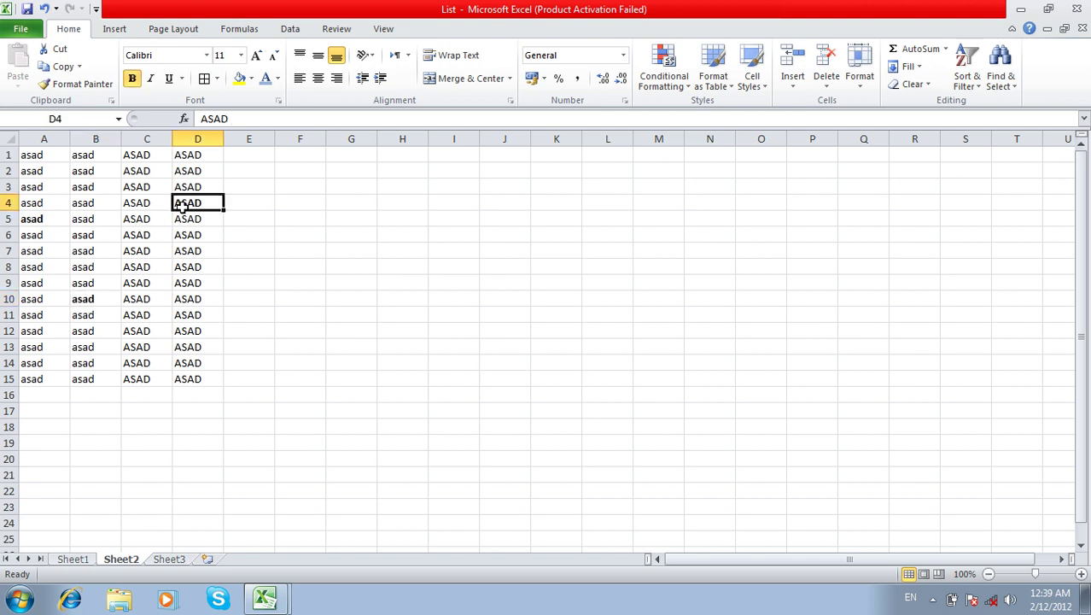
left_click(189, 299)
key("ctrl+b")
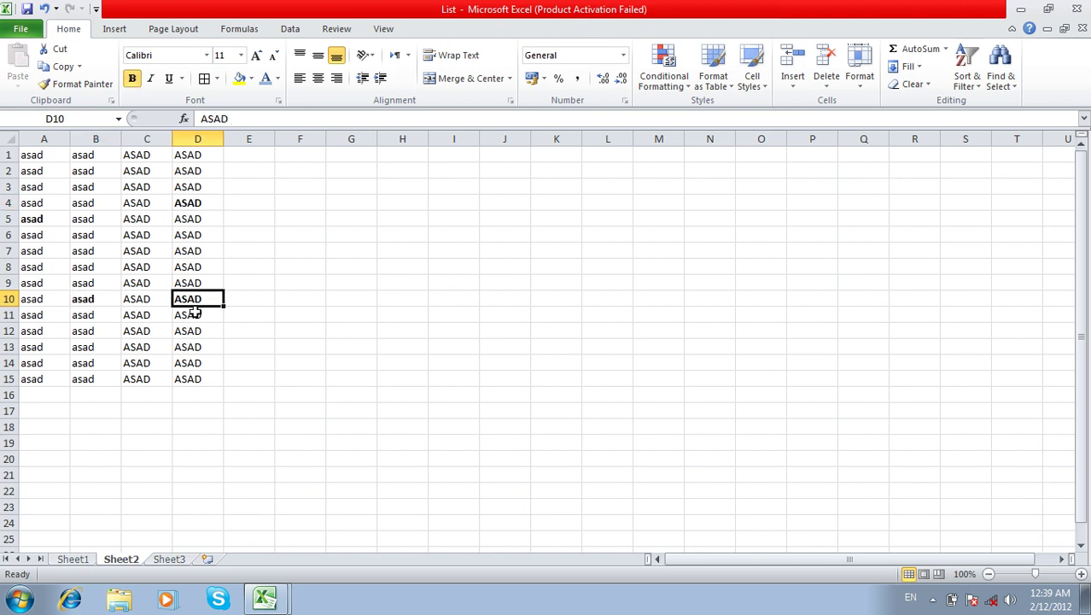
left_click(550, 211)
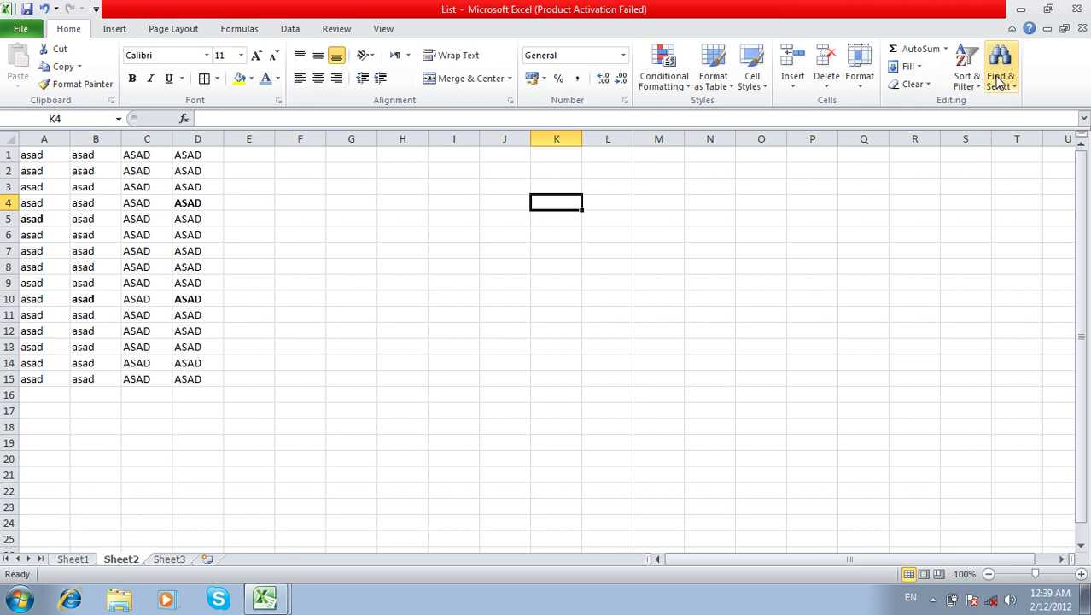
key("ctrl+f")
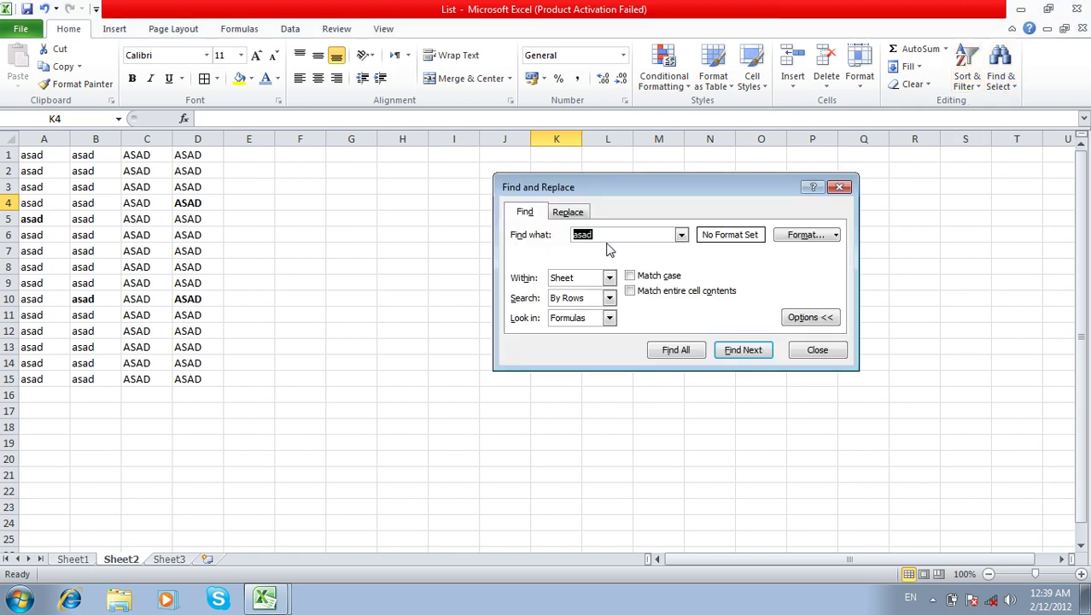
Step through all asad matches with Find Next
left_click(753, 357)
left_click(755, 358)
left_click(753, 358)
left_click(750, 357)
left_click(751, 358)
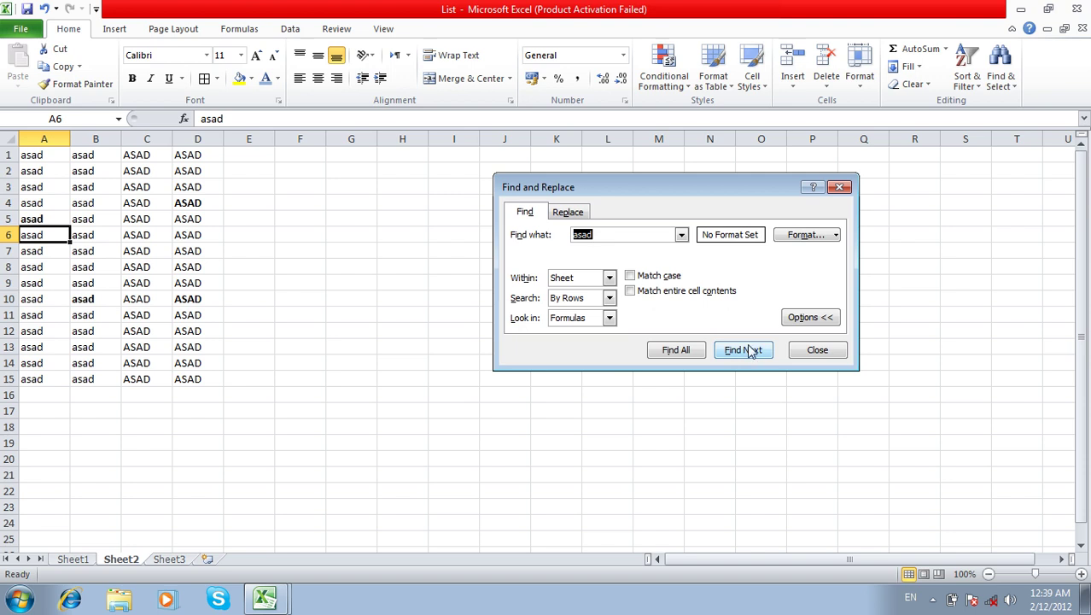
Restrict the asad search to Bold font style and step through the bold matches
left_click(794, 245)
left_click(577, 36)
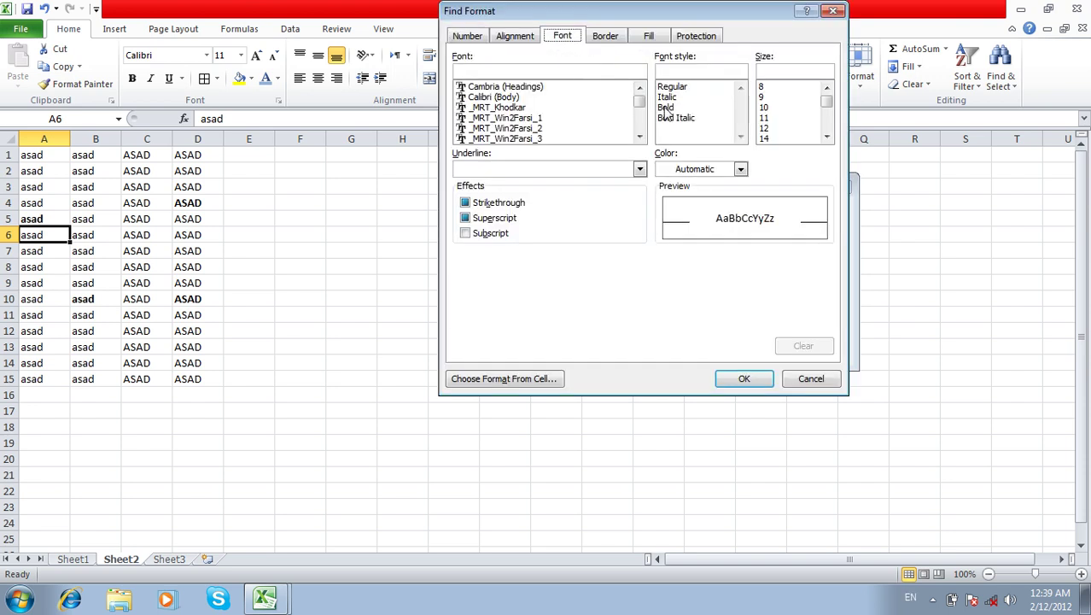
left_click(666, 111)
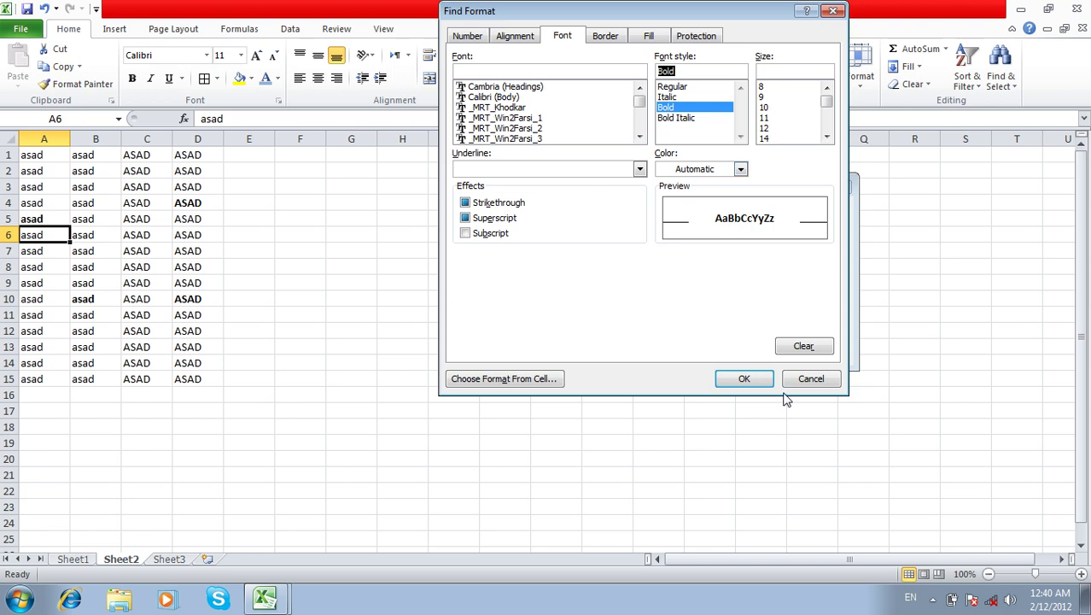
left_click(752, 379)
left_click(743, 351)
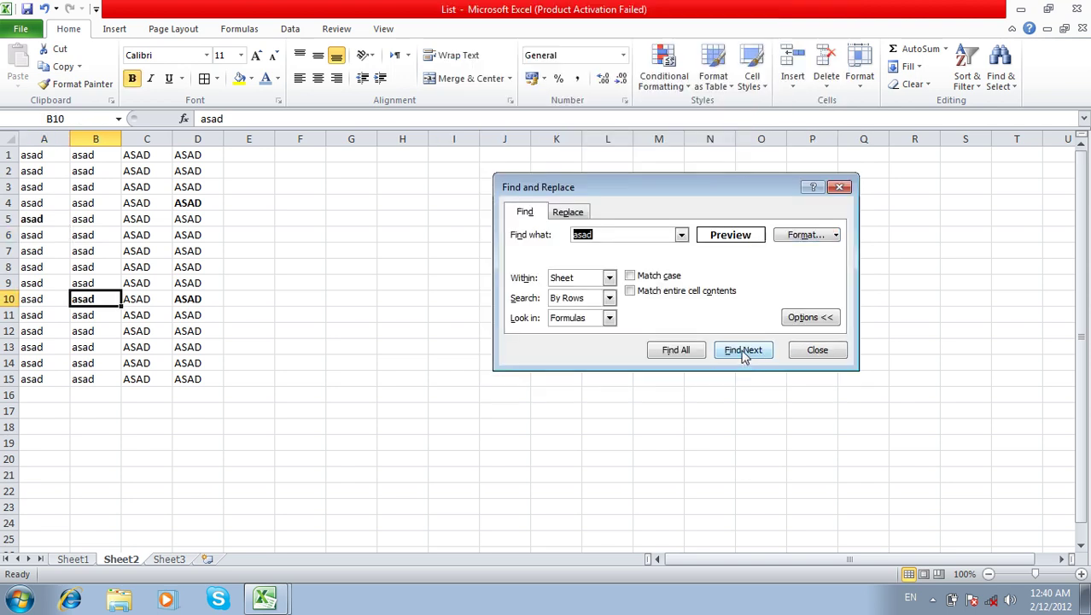
left_click(743, 352)
left_click(743, 352)
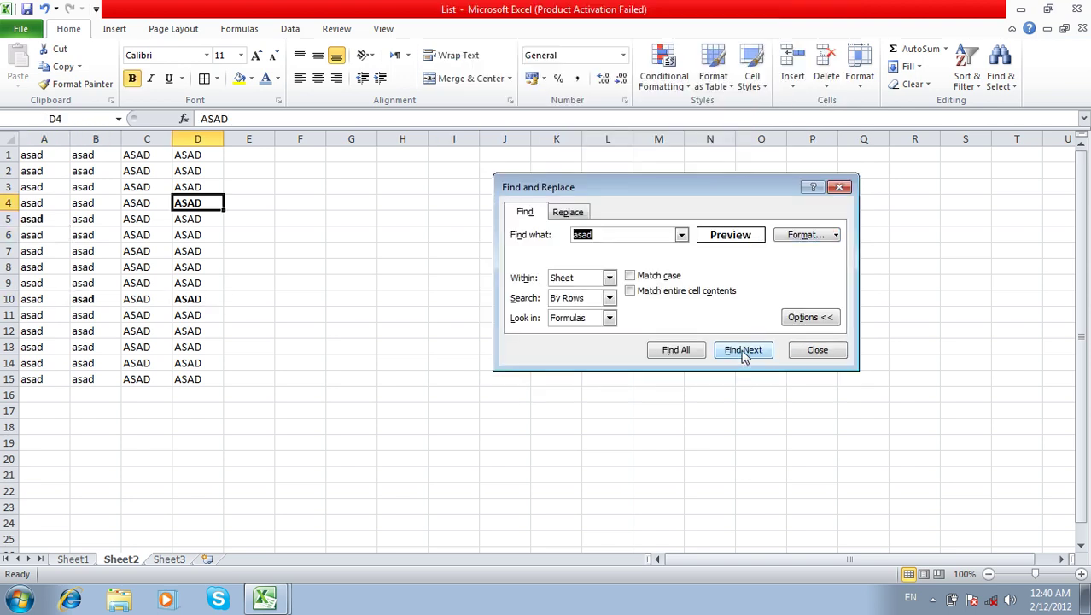
left_click(743, 352)
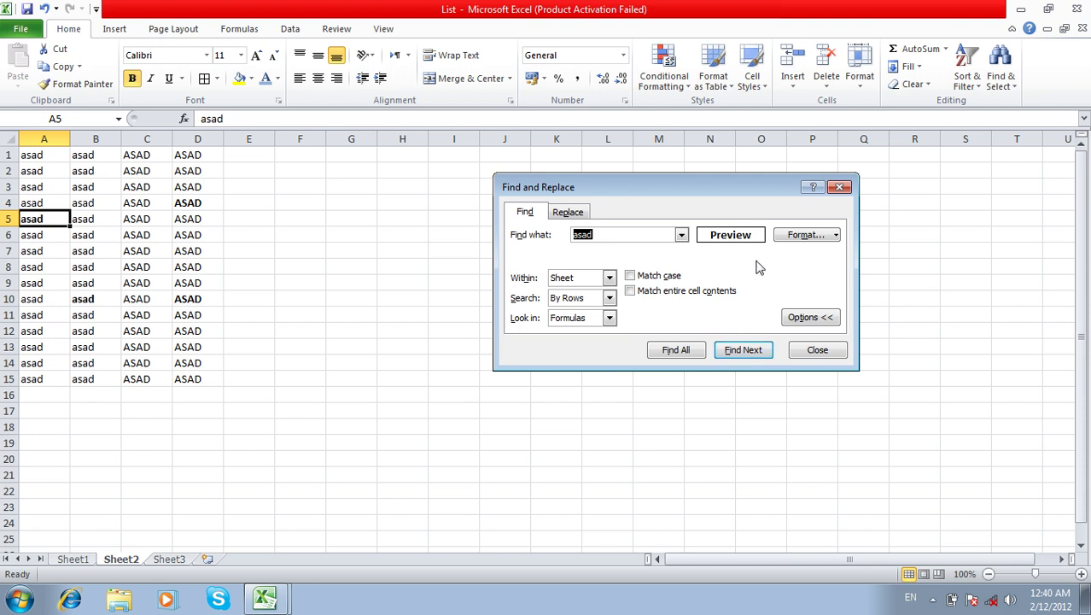
left_click(789, 235)
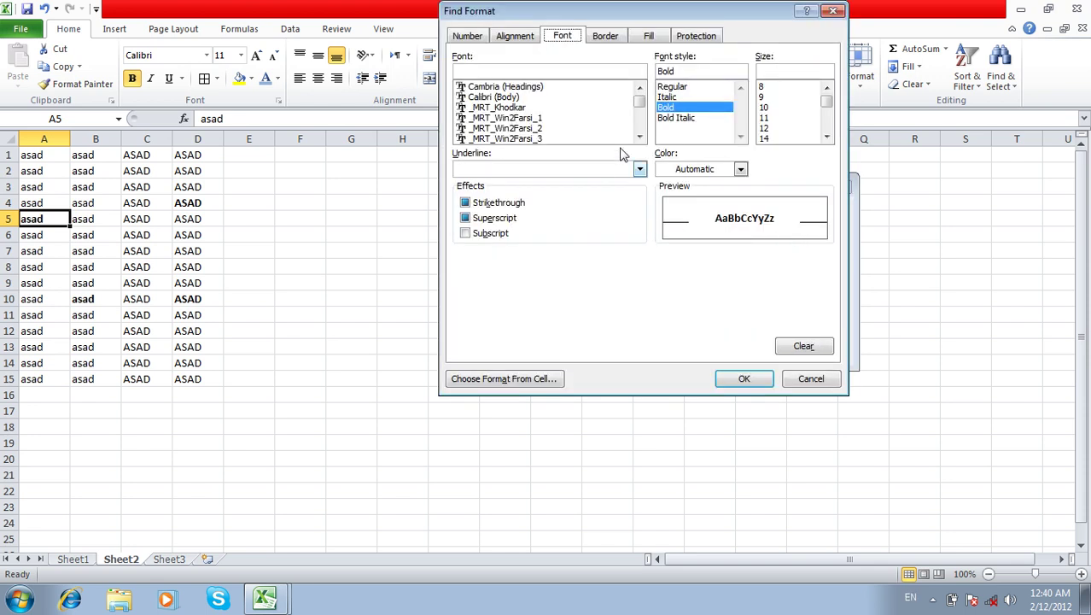
Switch the search format to Regular, step through the matches, then move to Sheet3
left_click(665, 87)
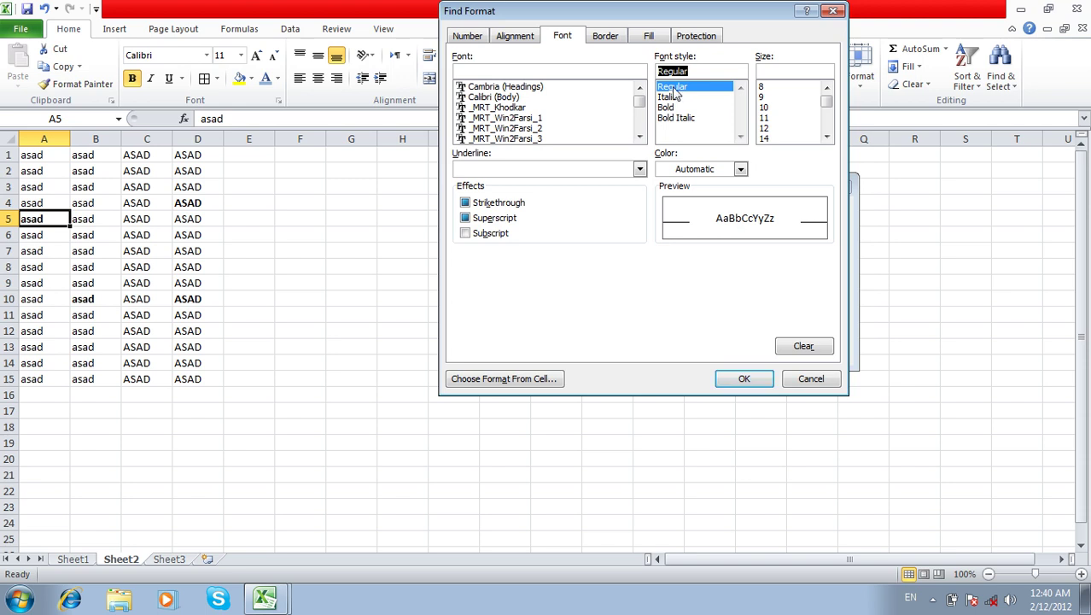
left_click(746, 376)
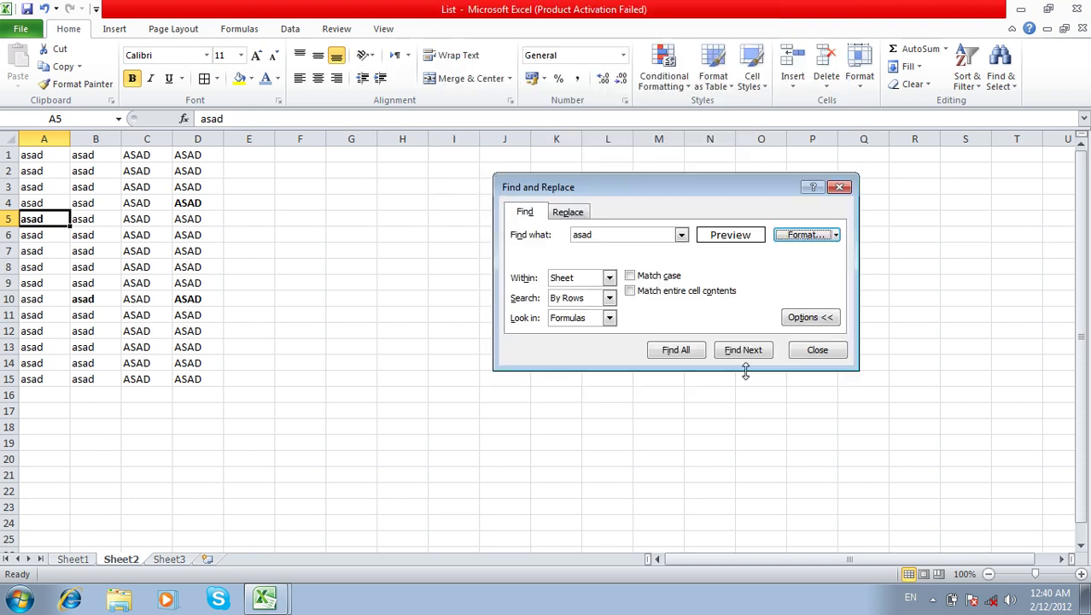
left_click(745, 354)
left_click(745, 353)
left_click(745, 354)
left_click(746, 354)
left_click(746, 353)
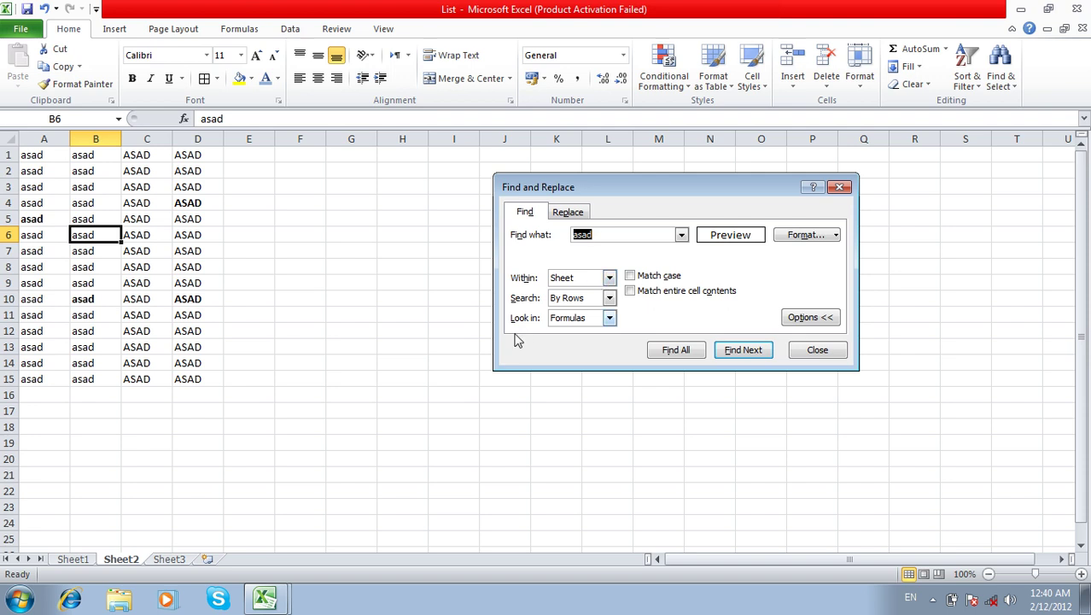
left_click(179, 560)
left_click(286, 309)
After nothing is found on Sheet3, set Within to Workbook and find asad on Sheet1 and Sheet2
left_click(743, 351)
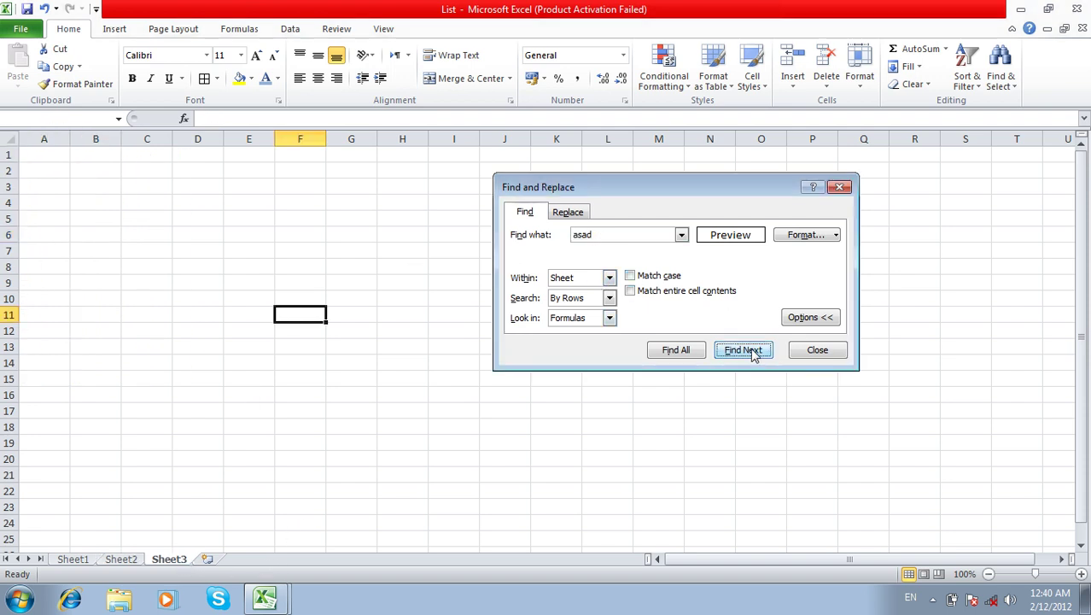
left_click(547, 332)
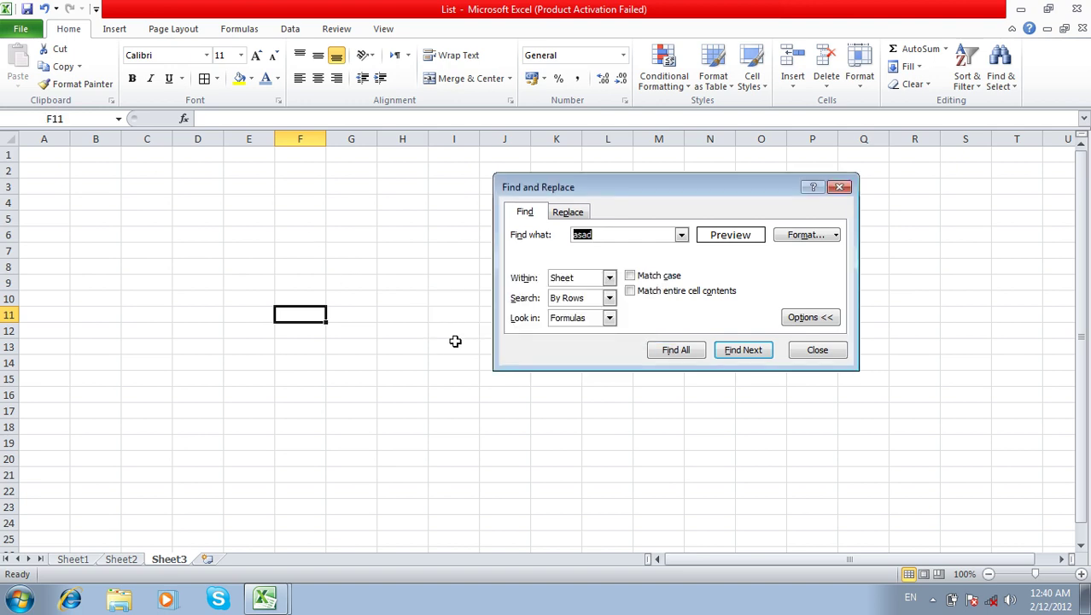
left_click(585, 282)
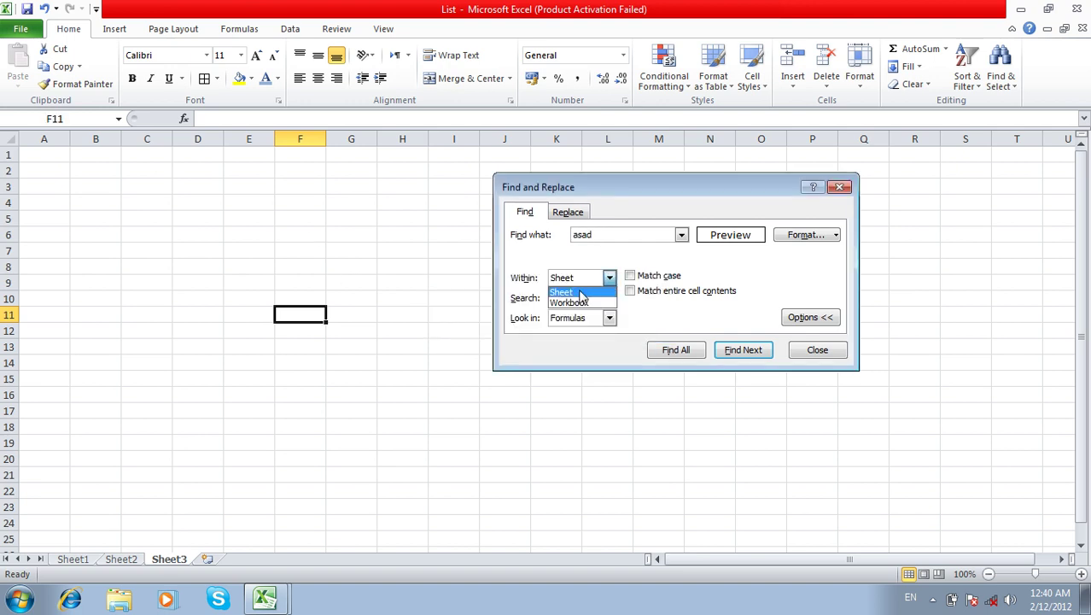
left_click(582, 303)
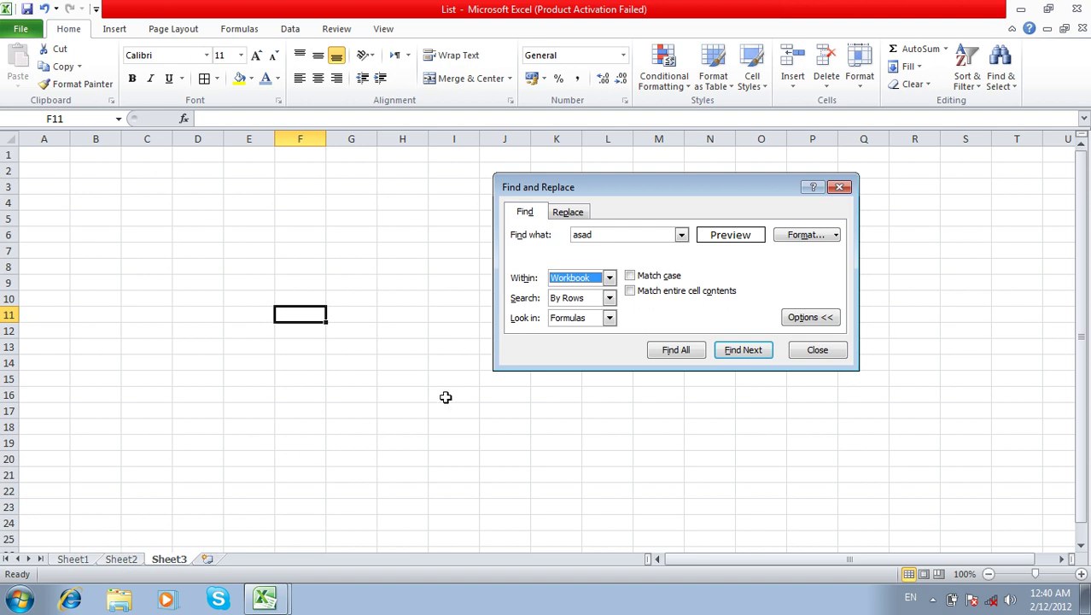
left_click(735, 351)
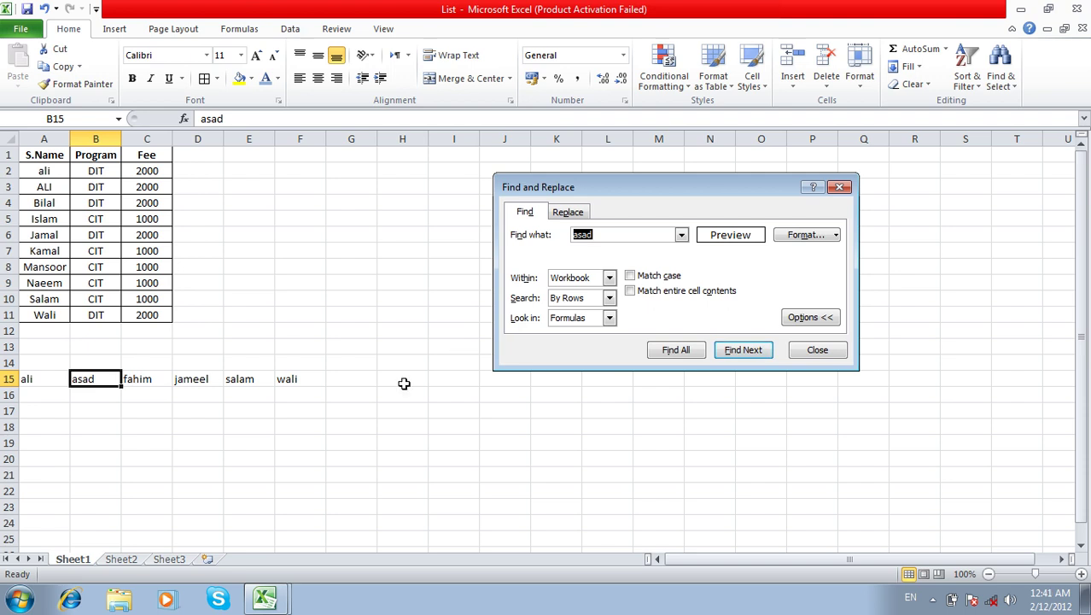
left_click(743, 350)
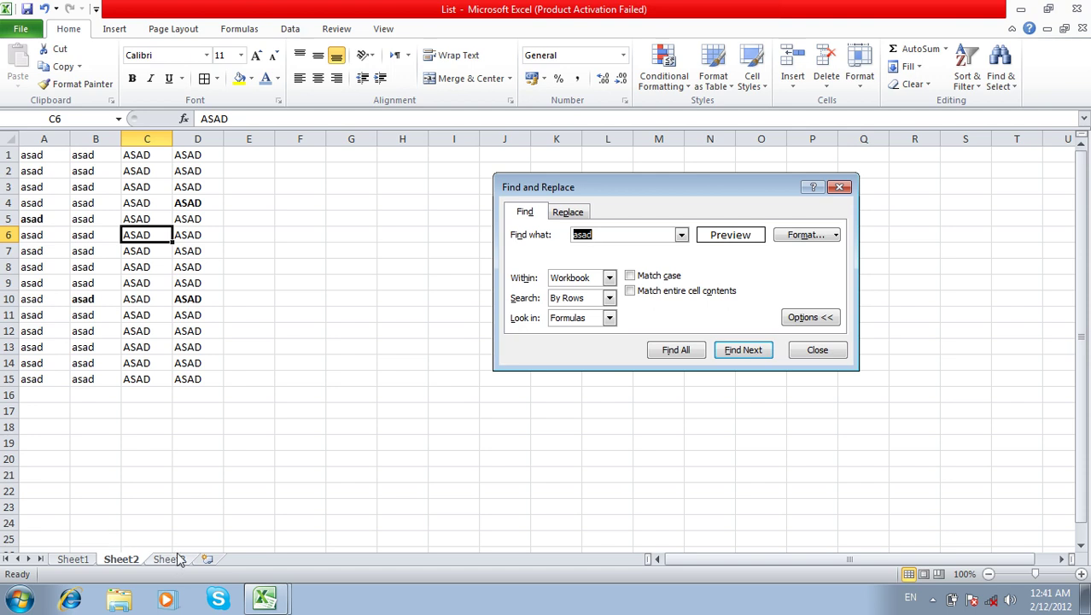
Find two more asad matches, then switch the Search order to By Columns
left_click(754, 353)
left_click(754, 353)
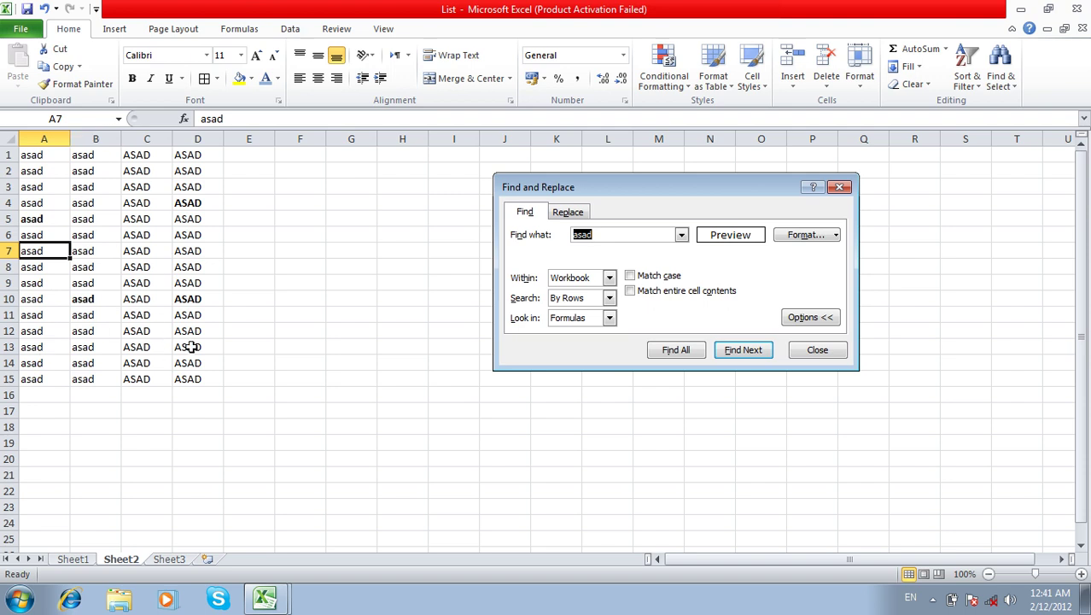
left_click(568, 299)
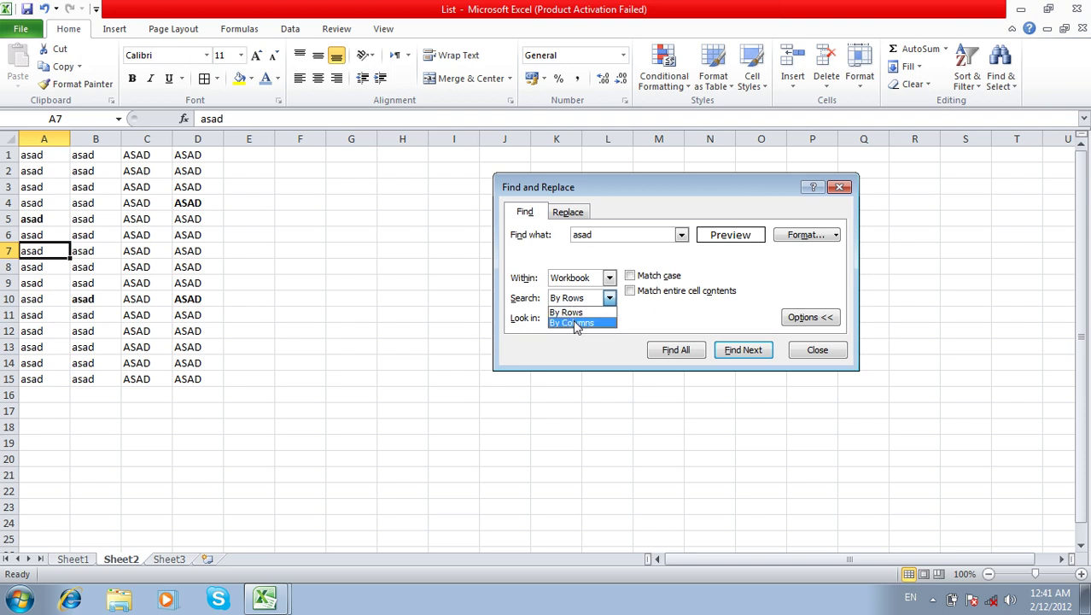
left_click(577, 324)
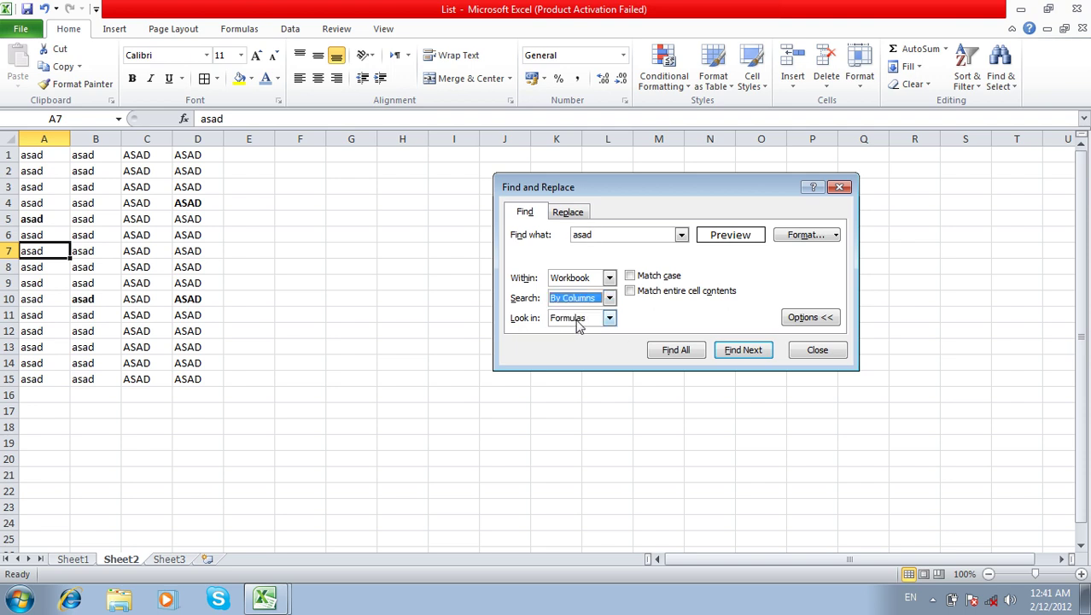
Step through ten asad matches down column A and into column B
left_click(739, 352)
left_click(740, 352)
left_click(739, 352)
left_click(740, 352)
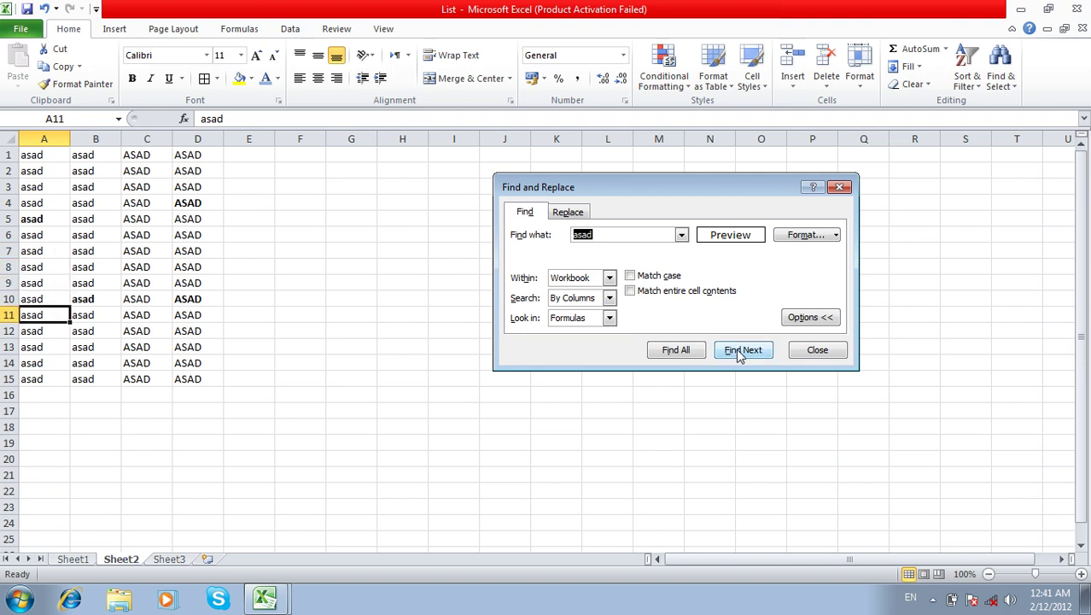
left_click(739, 352)
left_click(739, 352)
left_click(739, 352)
left_click(740, 352)
left_click(740, 352)
left_click(739, 352)
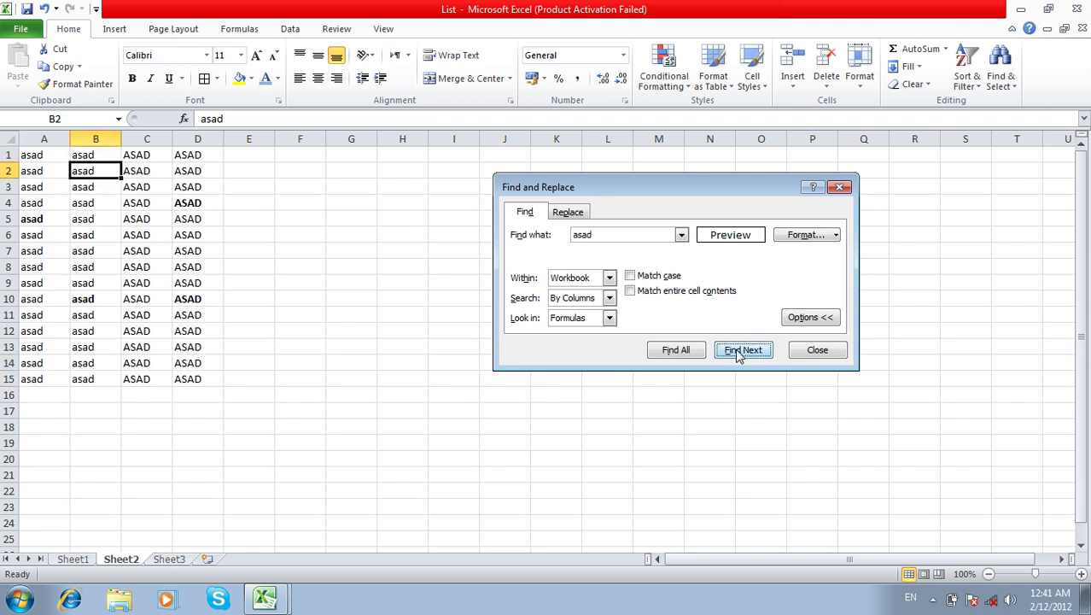
left_click(583, 319)
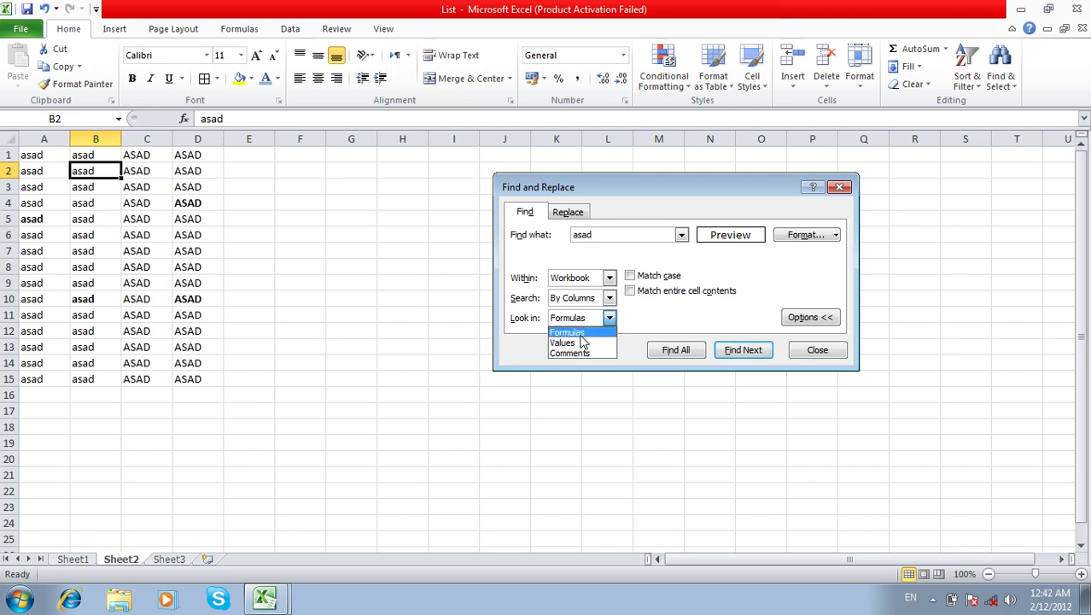
Search asad in cell Values, step through three more matches, then select F4:F11
left_click(582, 343)
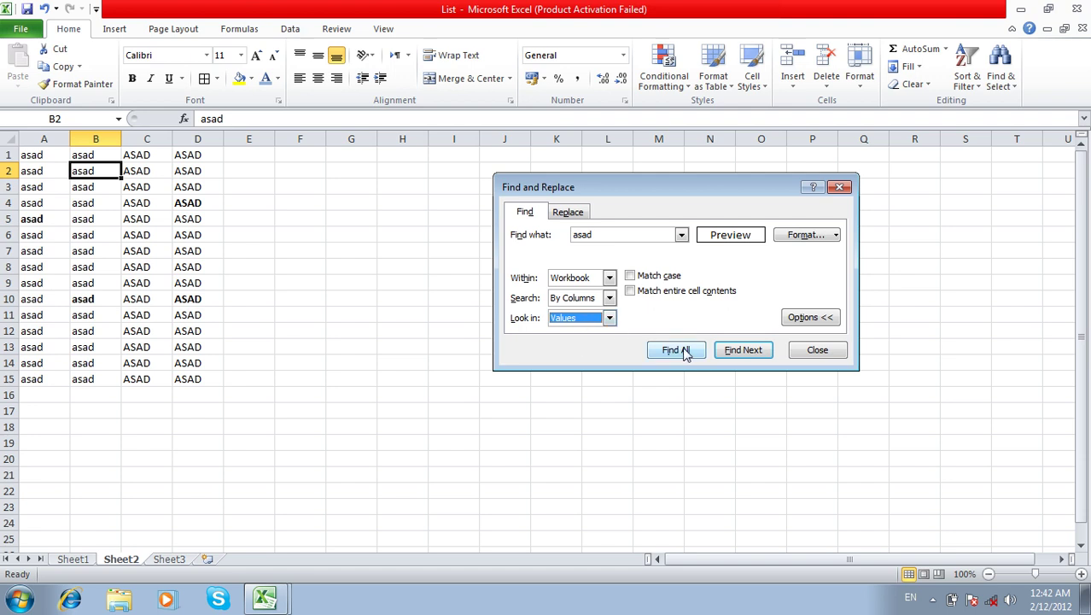
double_click(596, 234)
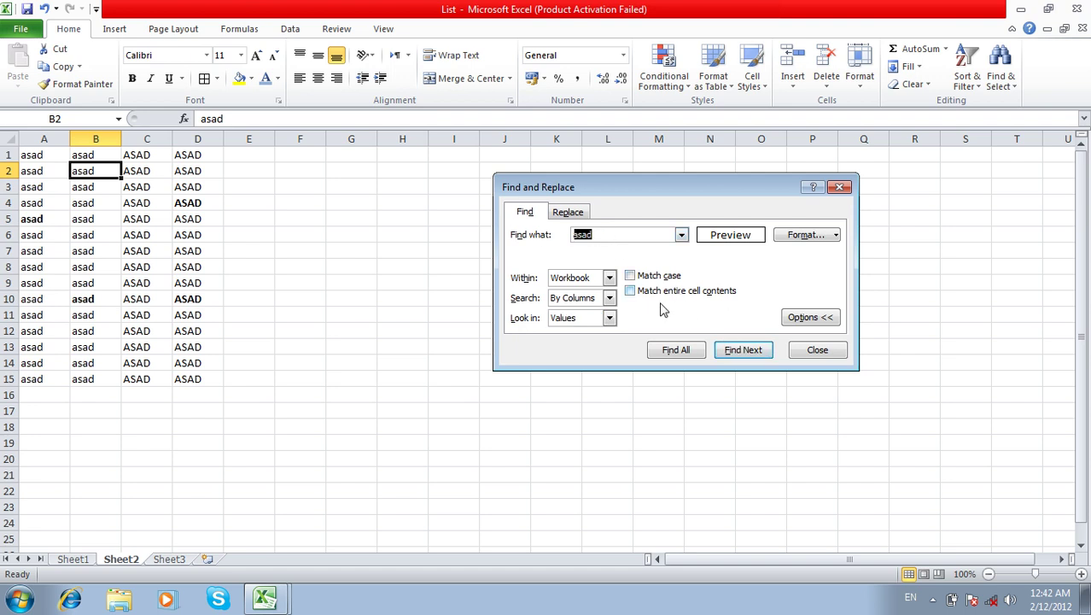
left_click(741, 351)
left_click(741, 350)
left_click(742, 350)
left_click_drag(309, 202, 308, 306)
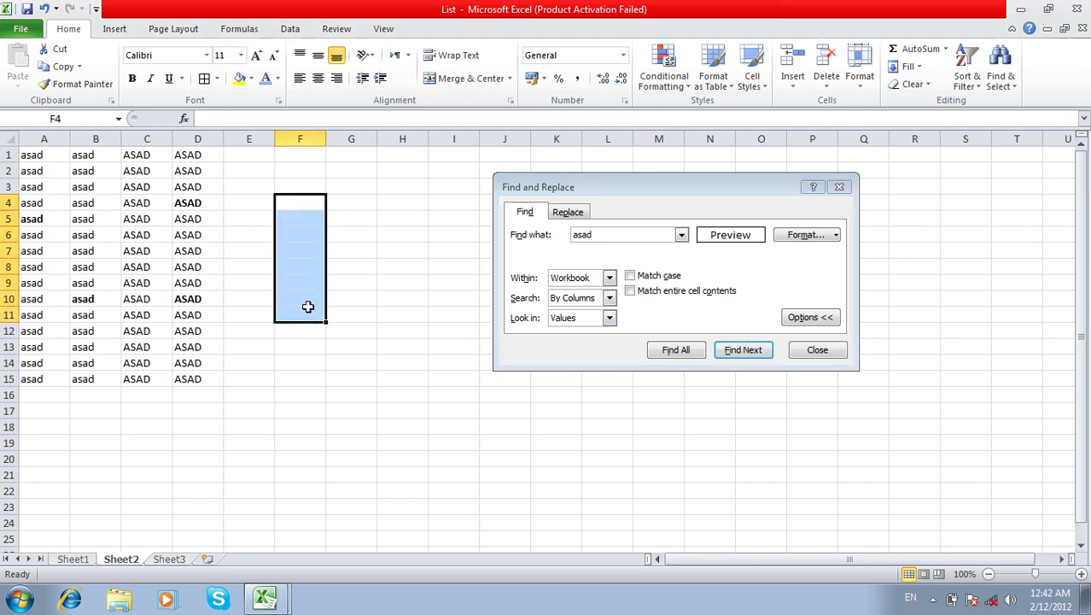
Fill F4:F11 with 100 in one entry using Ctrl+Enter
type("a")
type("100")
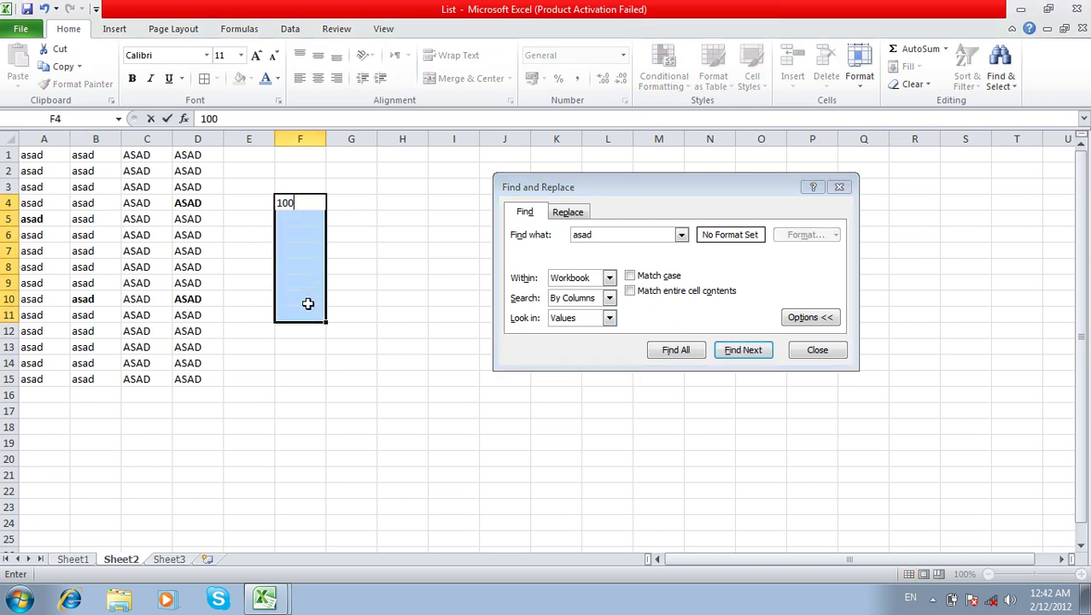
key("ctrl+Return")
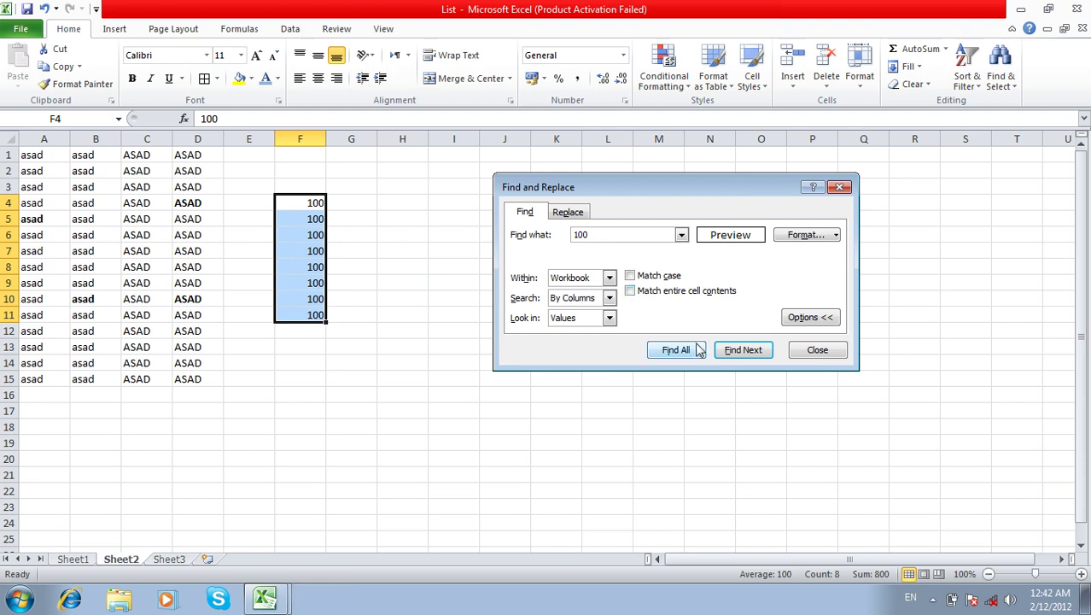
left_click(316, 205)
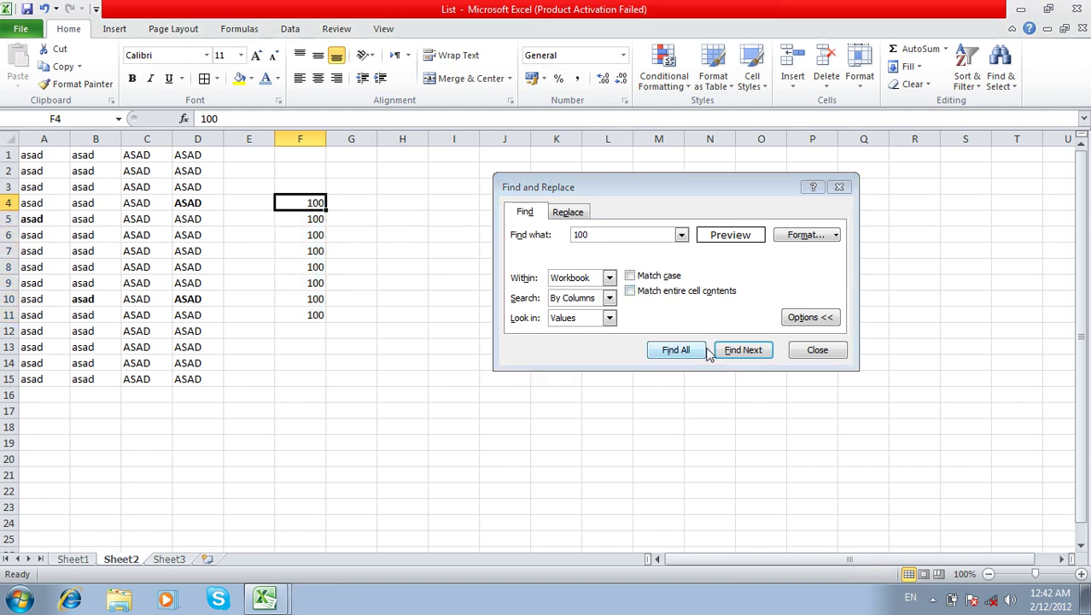
Find the 100 cells looking in Values, then in Formulas, and close the dialog
left_click(746, 351)
left_click(747, 351)
left_click(747, 351)
left_click(607, 321)
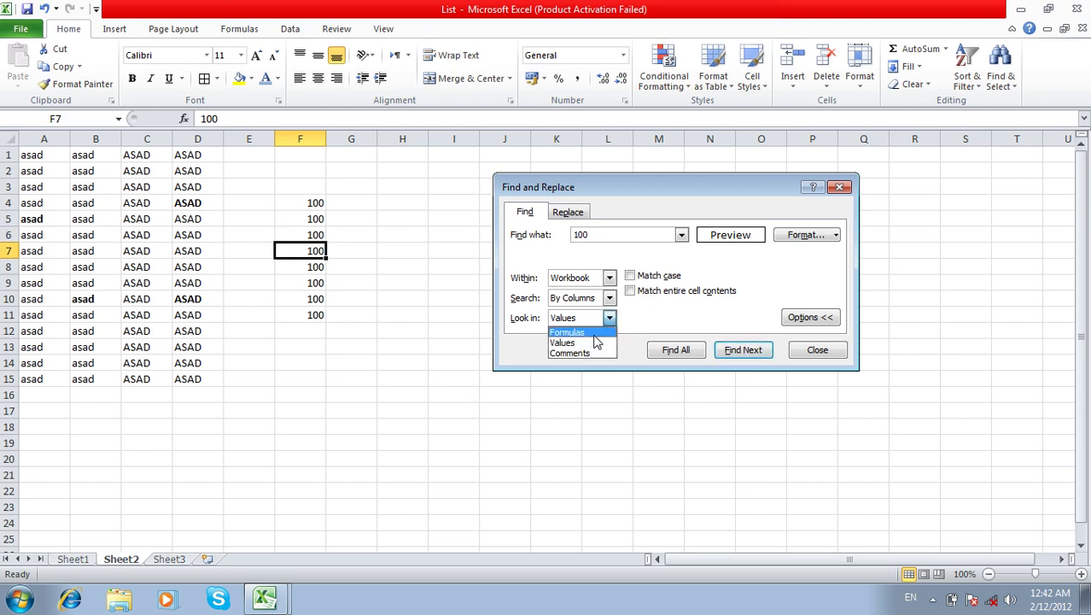
left_click(594, 334)
left_click(740, 350)
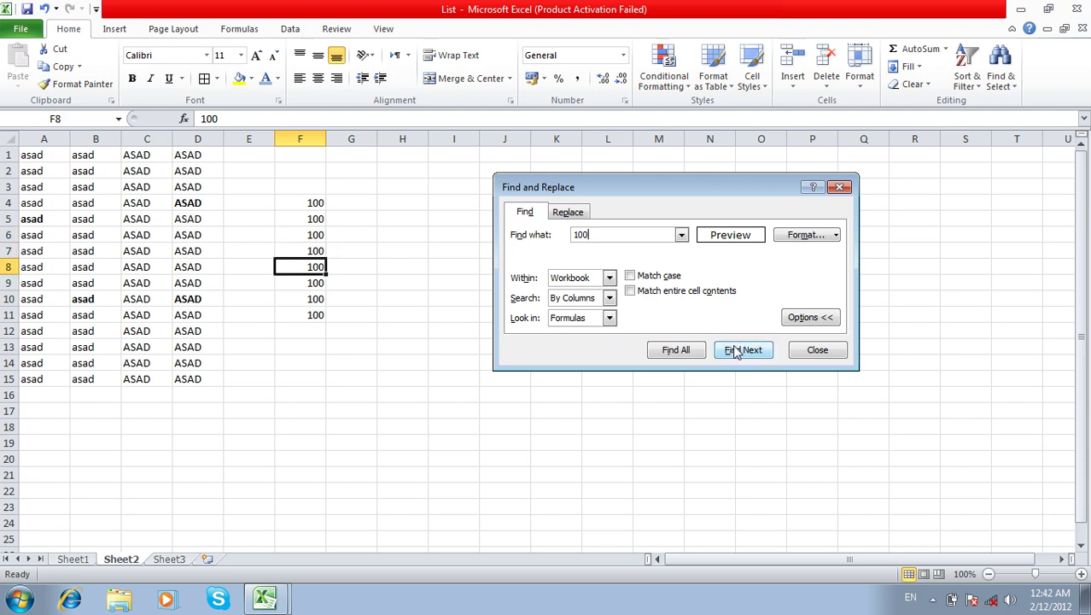
left_click(737, 350)
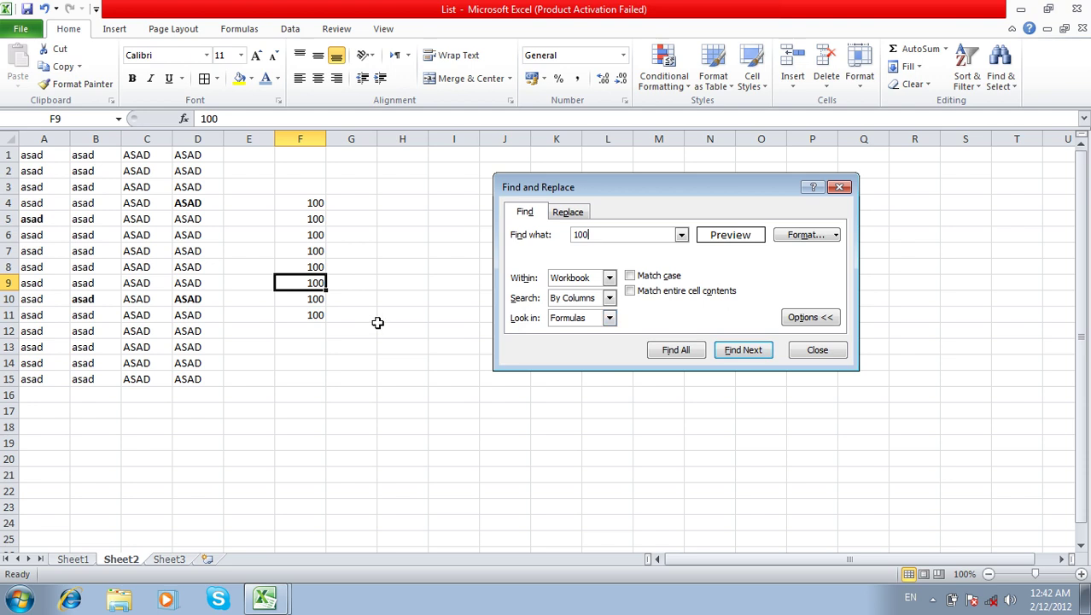
key("Escape")
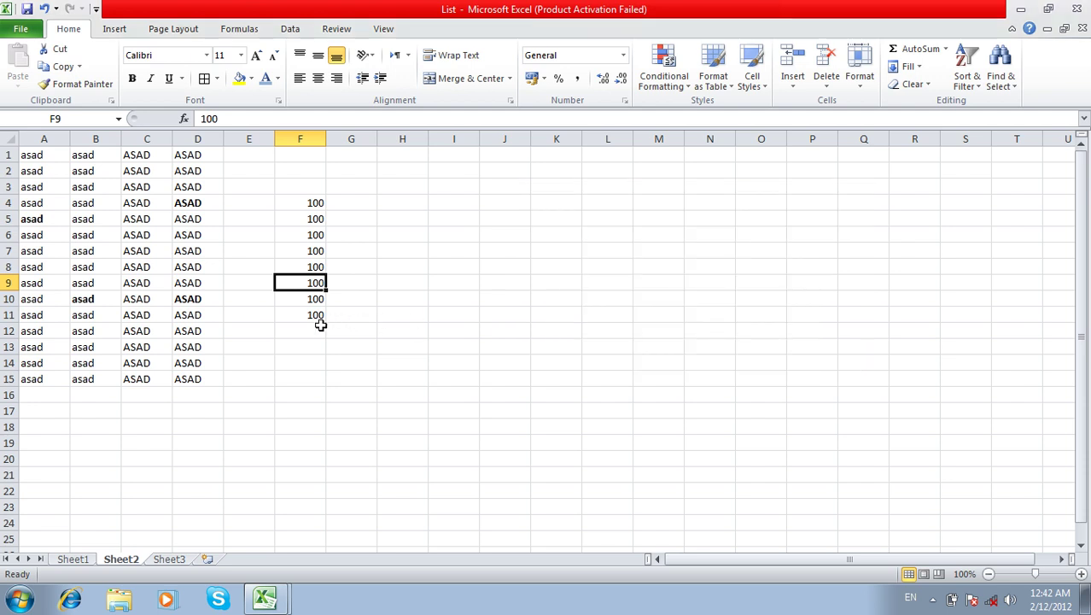
left_click(320, 325)
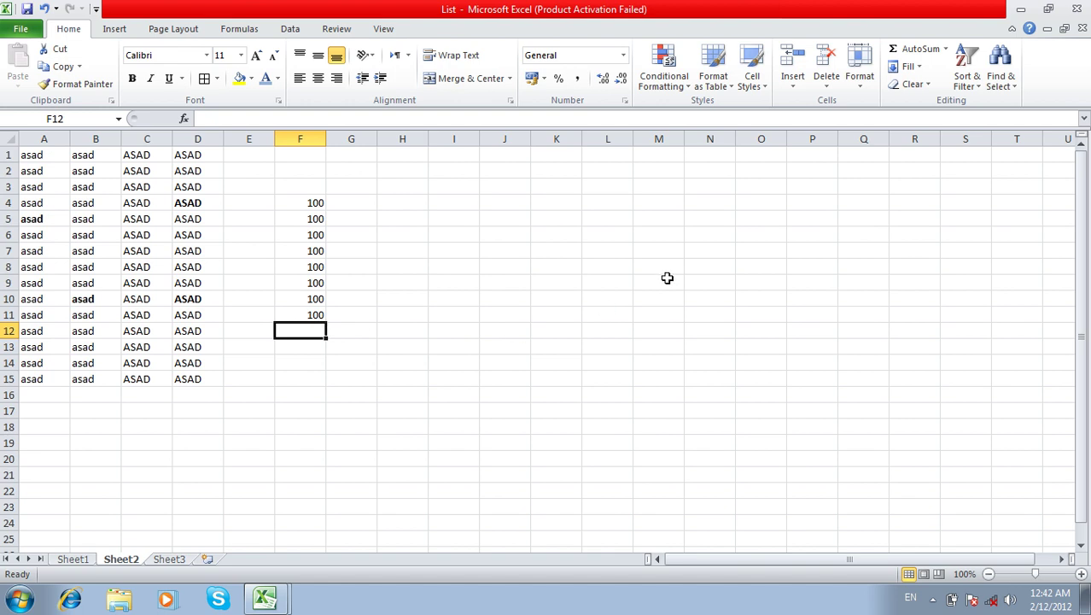
Total F4:F11 in F12 with AutoSum (=SUM(F4:F11), 800) and reopen the Find dialog
left_click(922, 49)
key("Return")
left_click(908, 333)
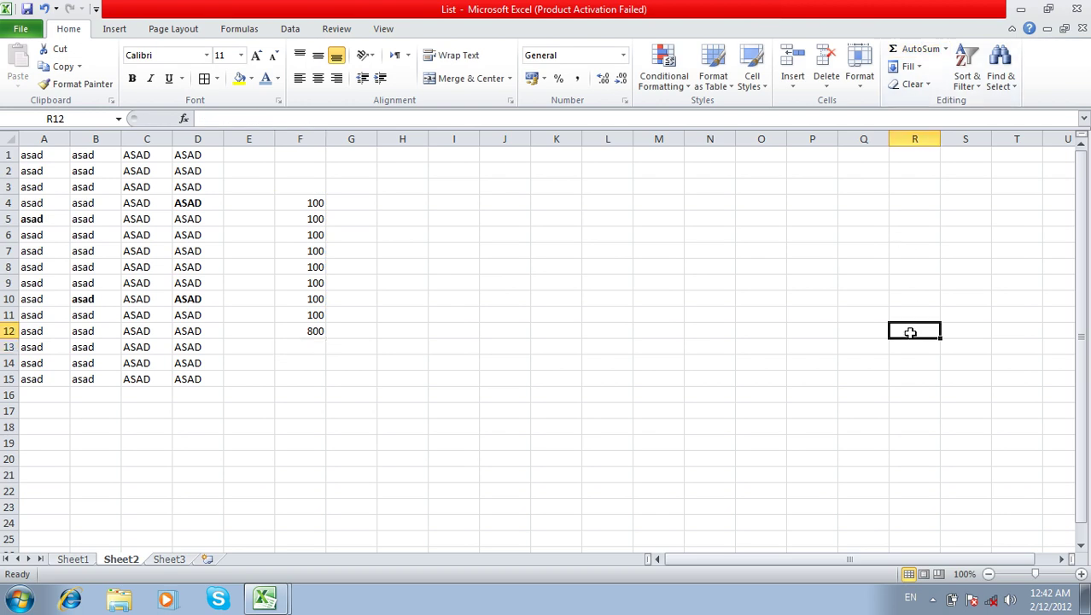
left_click(313, 326)
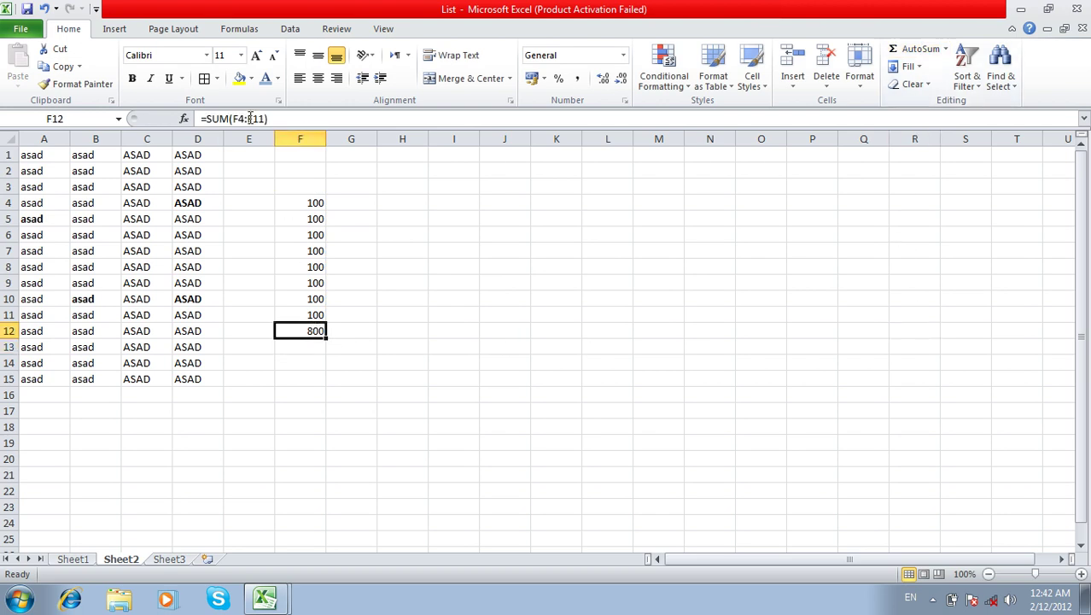
left_click(927, 309)
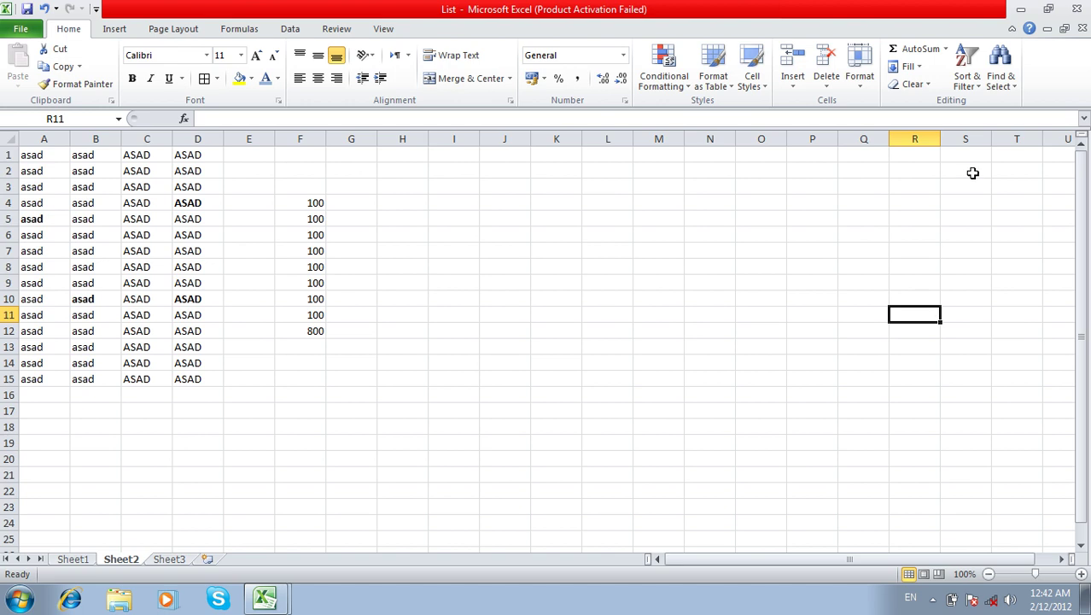
left_click(1006, 83)
left_click(979, 103)
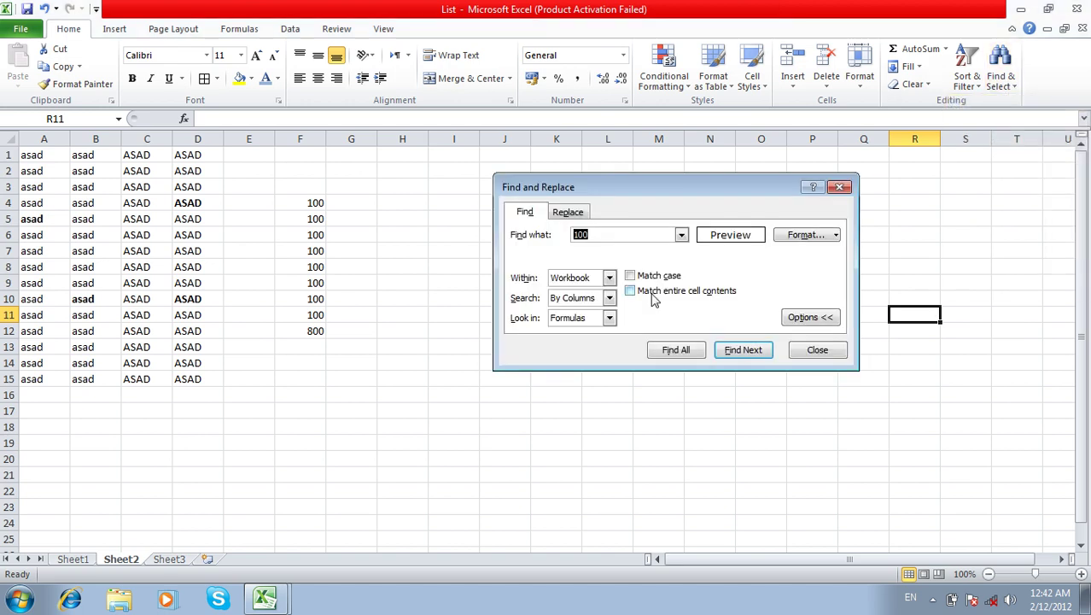
Step through the next three asad matches with Find Next
type("=")
type("asad")
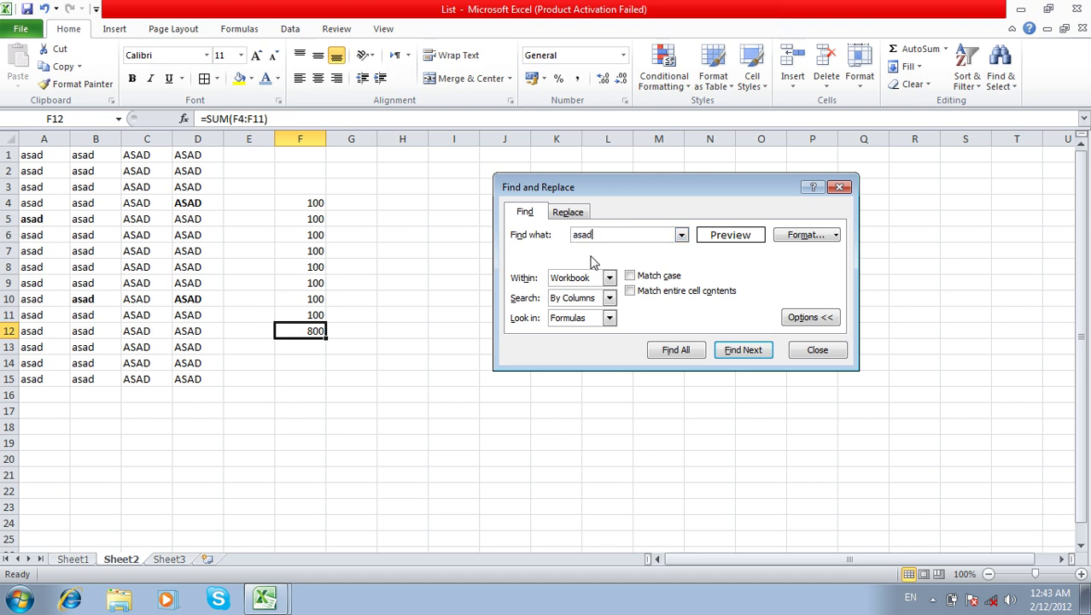
left_click(757, 357)
left_click(759, 359)
left_click(757, 358)
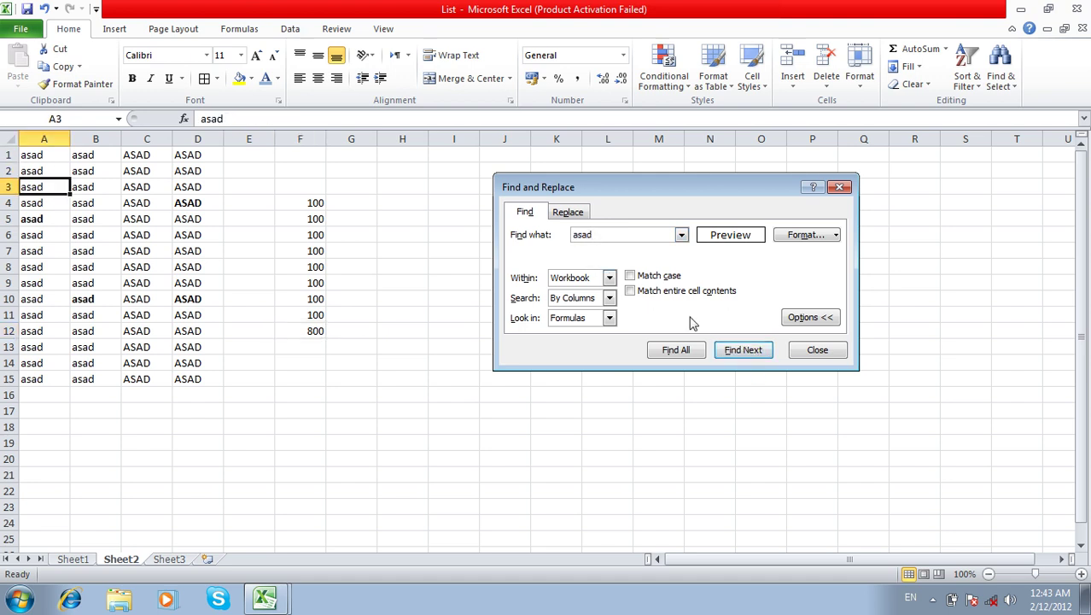
Switch the Search order to By Rows and step across row 3's asad matches
left_click(609, 298)
left_click(581, 310)
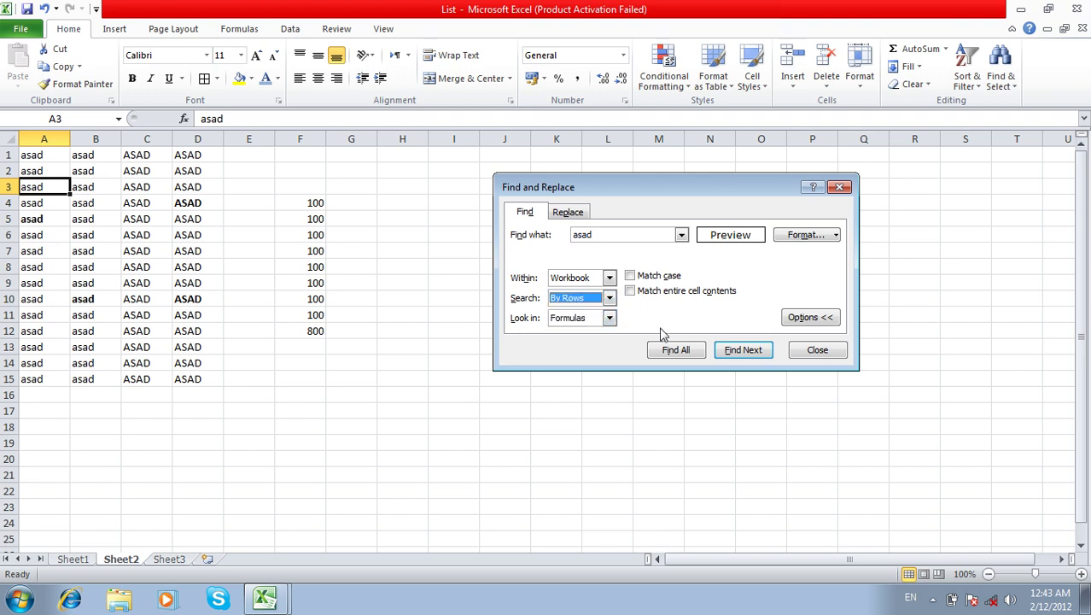
left_click(726, 350)
left_click(727, 351)
left_click(727, 352)
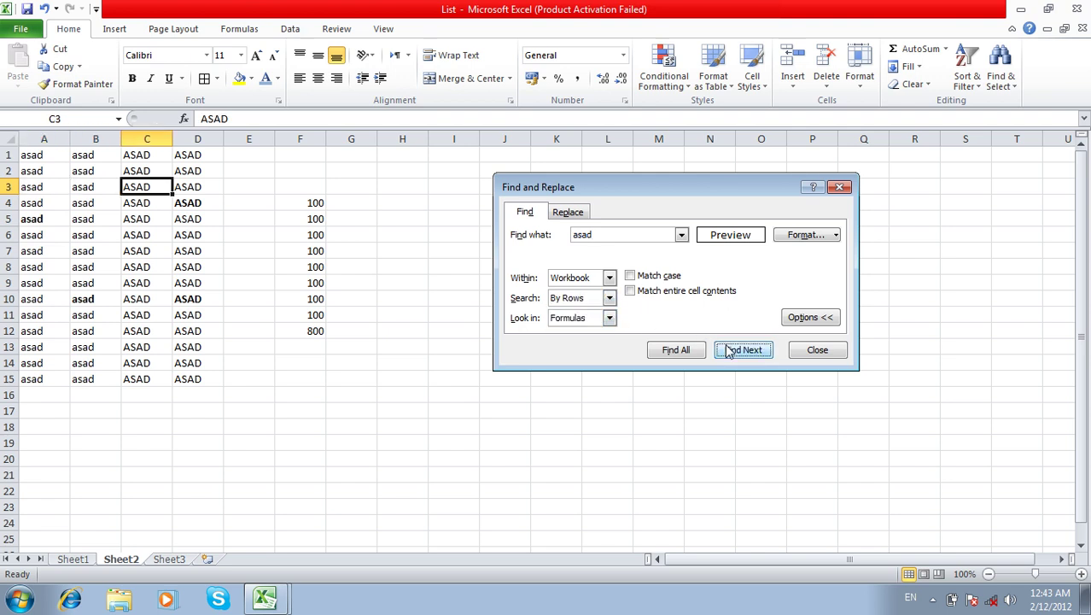
left_click(728, 352)
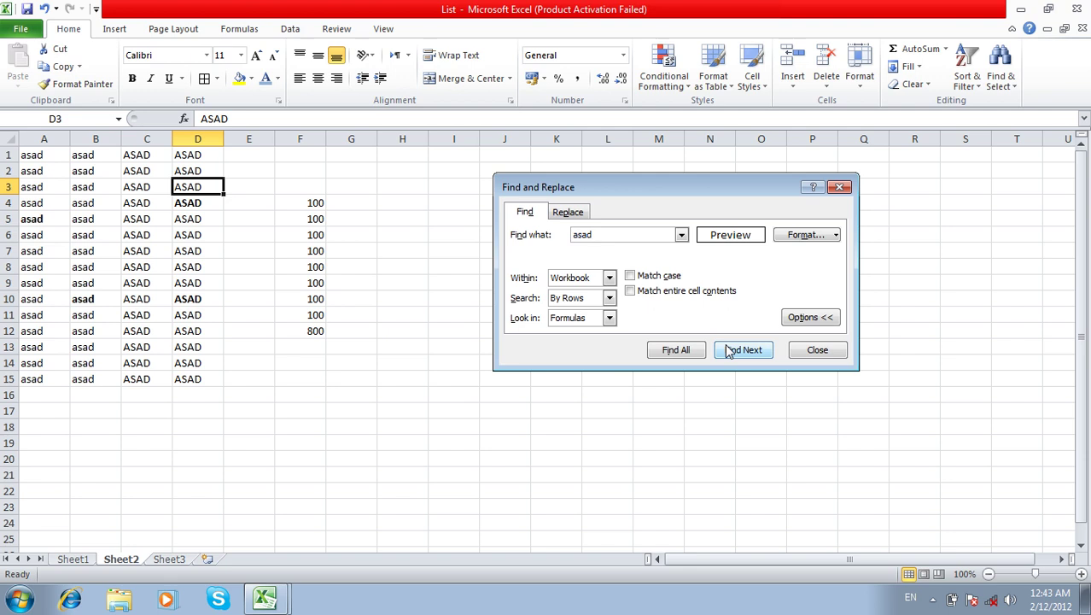
Make the asad search case-sensitive and step through six matching cells
left_click(669, 278)
left_click(637, 240)
left_click_drag(601, 235, 565, 235)
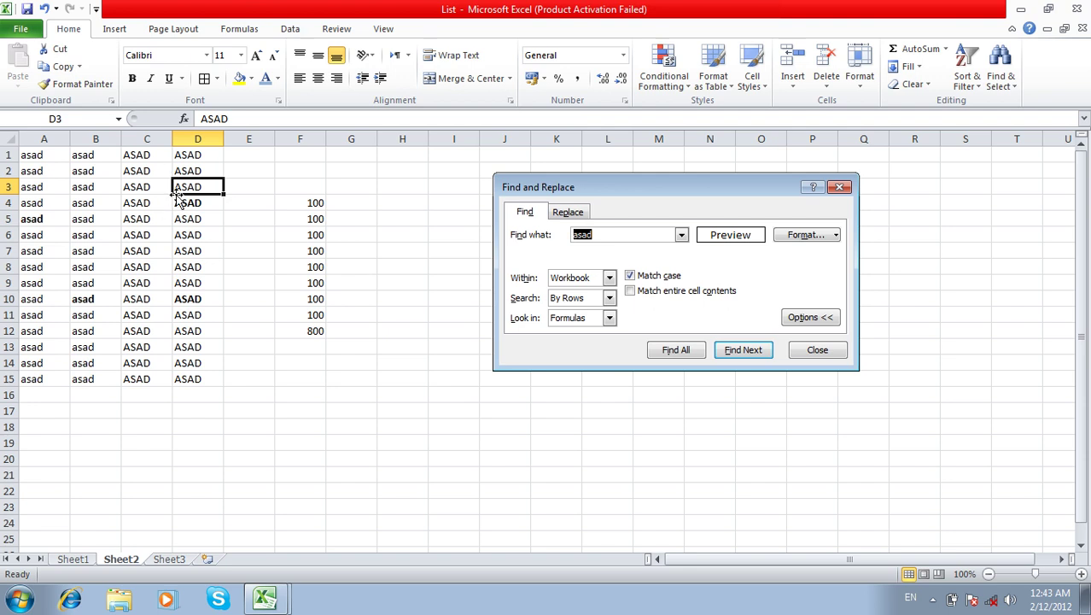
left_click(741, 352)
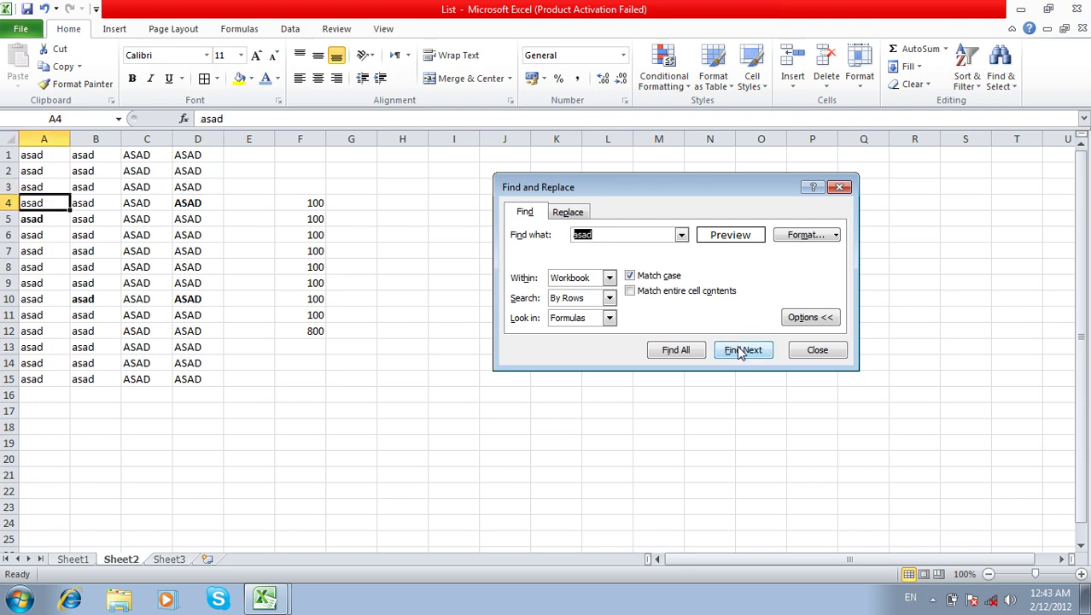
left_click(741, 352)
left_click(742, 352)
left_click(743, 352)
left_click(743, 352)
left_click(743, 352)
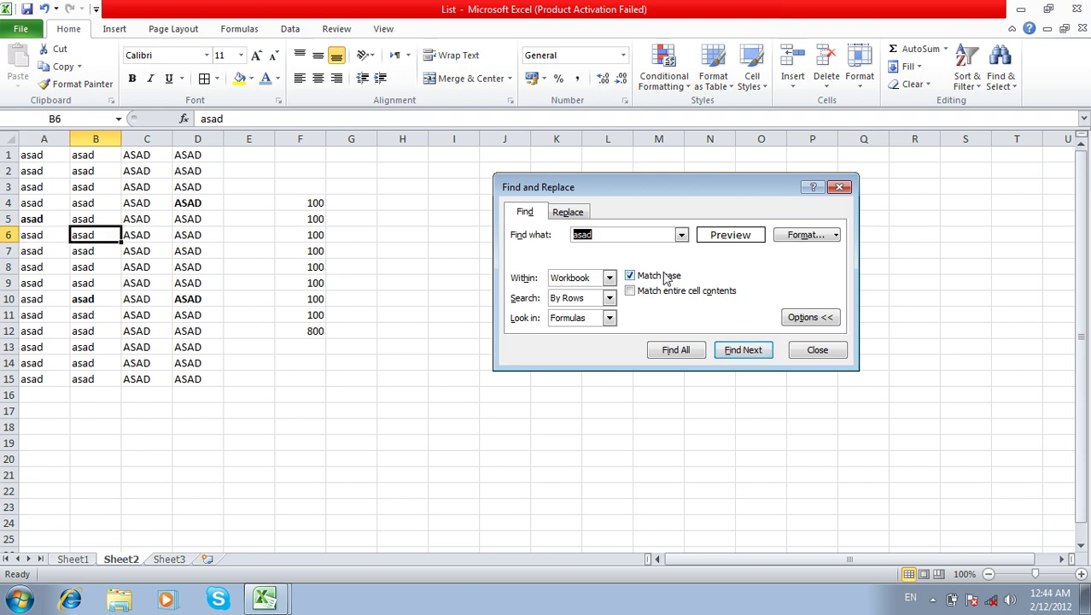
Clear the contents of A1:B15
left_click(603, 235)
mouse_move(89, 376)
left_mouse_down()
mouse_move(49, 245)
mouse_move(42, 157)
left_mouse_up()
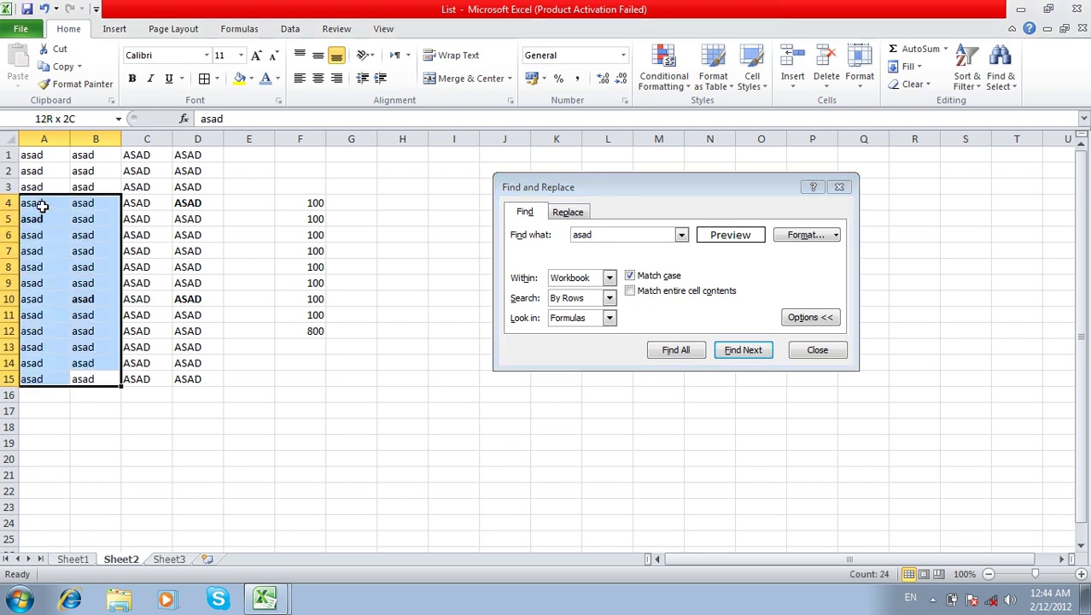
key("Delete")
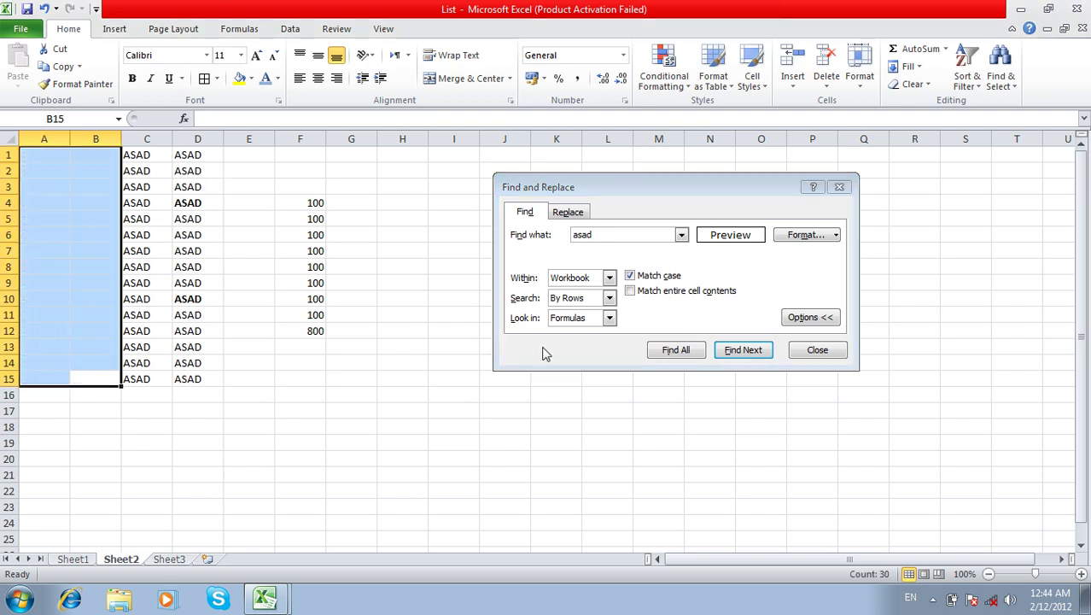
Limit the search Within to Sheet and confirm asad is no longer found
left_click(598, 282)
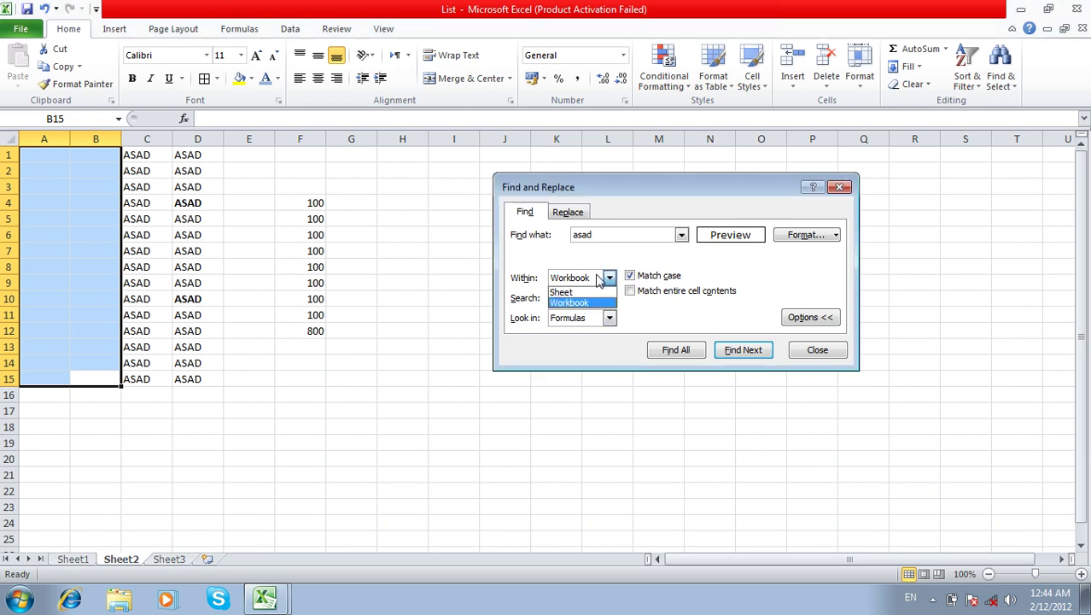
left_click(597, 290)
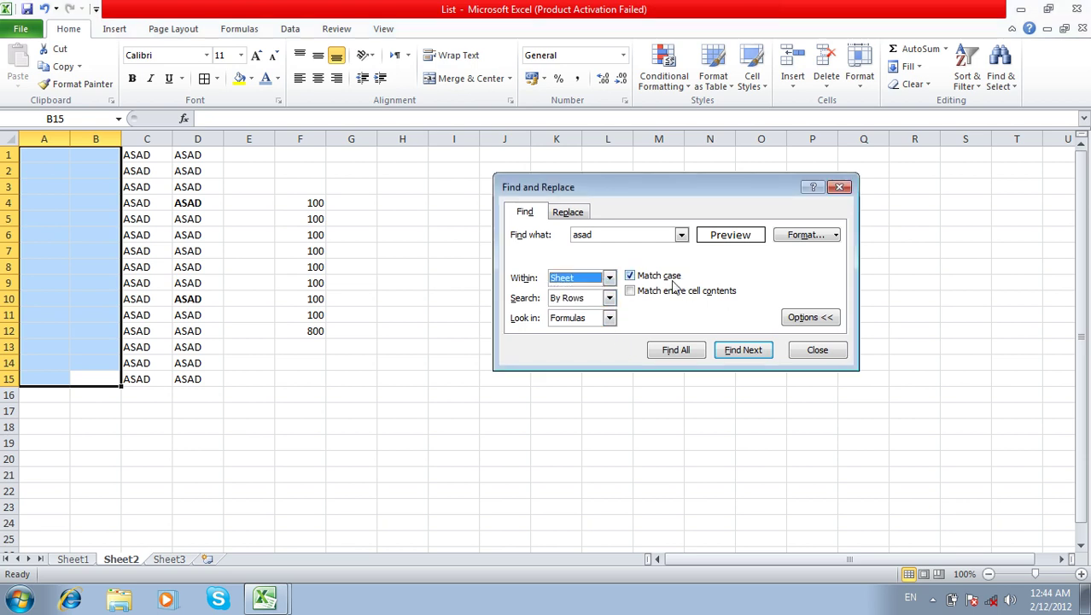
left_click(111, 168)
left_click(720, 352)
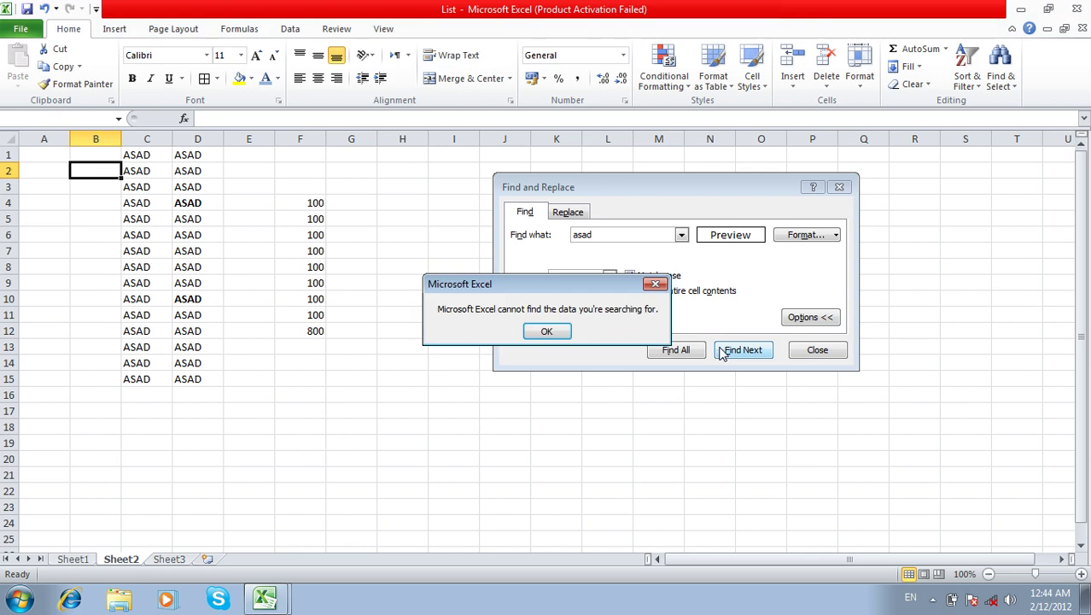
left_click(565, 331)
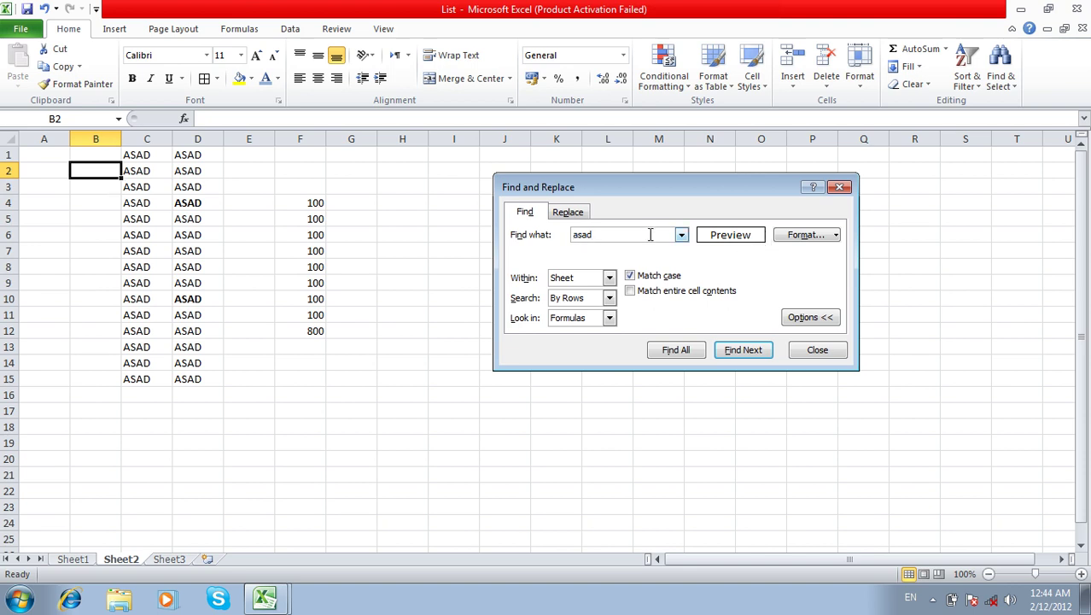
Turn off Match case and step through four matches ignoring letter case
left_click(649, 277)
left_click(745, 356)
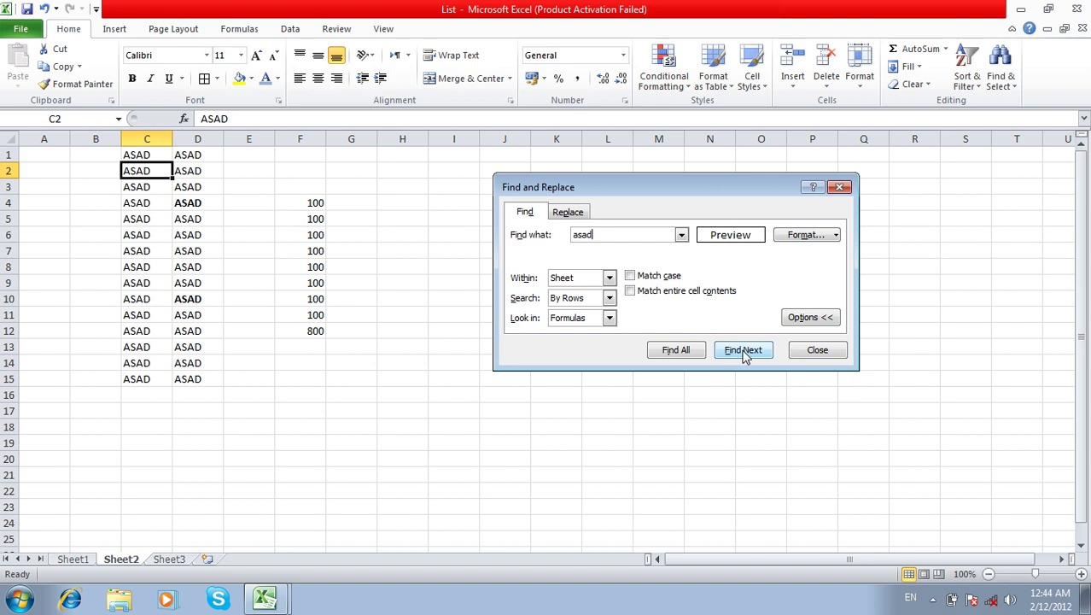
left_click(745, 356)
left_click(745, 356)
left_click(744, 356)
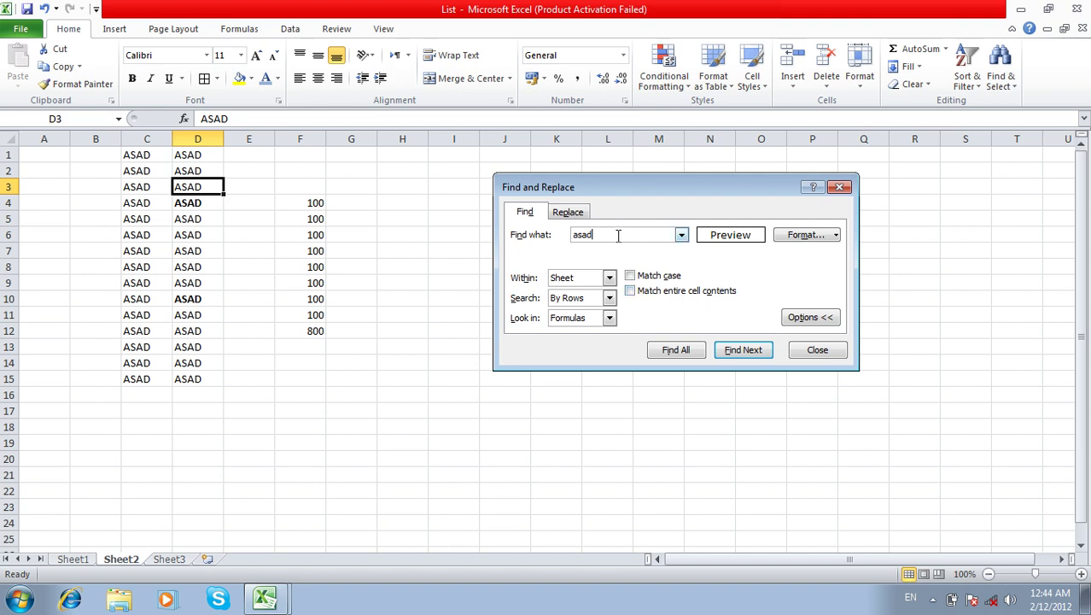
Find asa in the ASAD cells D4 and D5, then enable Match entire cell contents
left_click(748, 351)
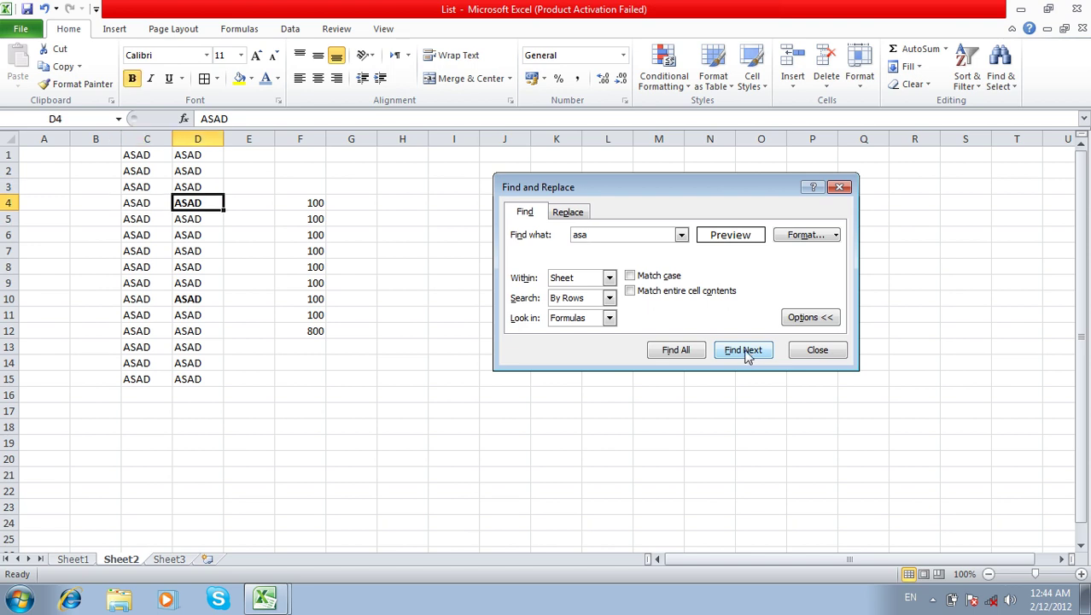
left_click(747, 351)
left_click(748, 351)
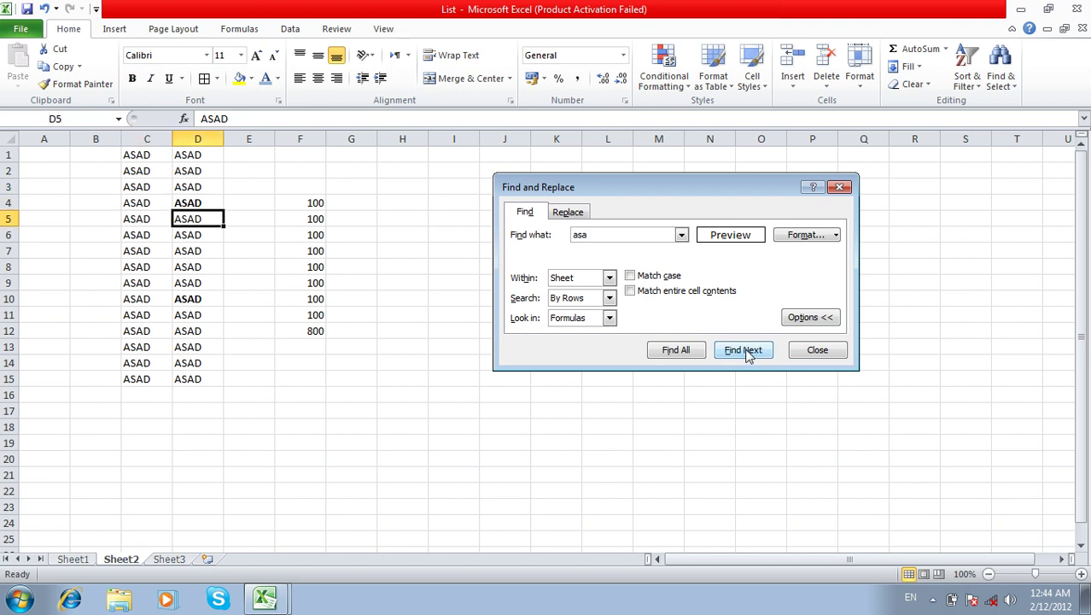
left_click(646, 293)
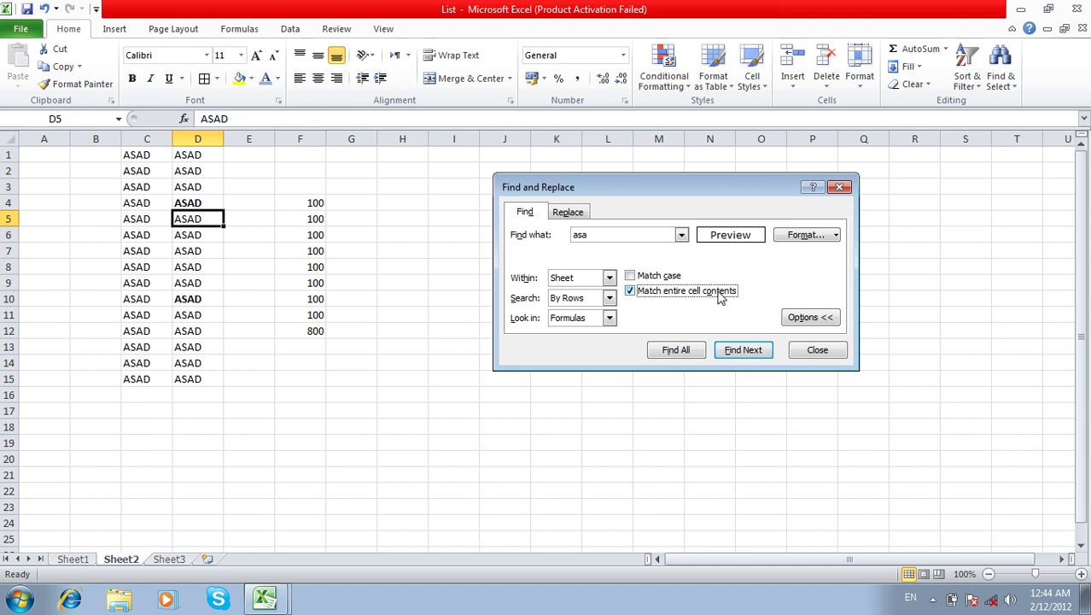
Search asa as a whole-cell match and dismiss the two not-found messages
left_click_drag(591, 236, 581, 234)
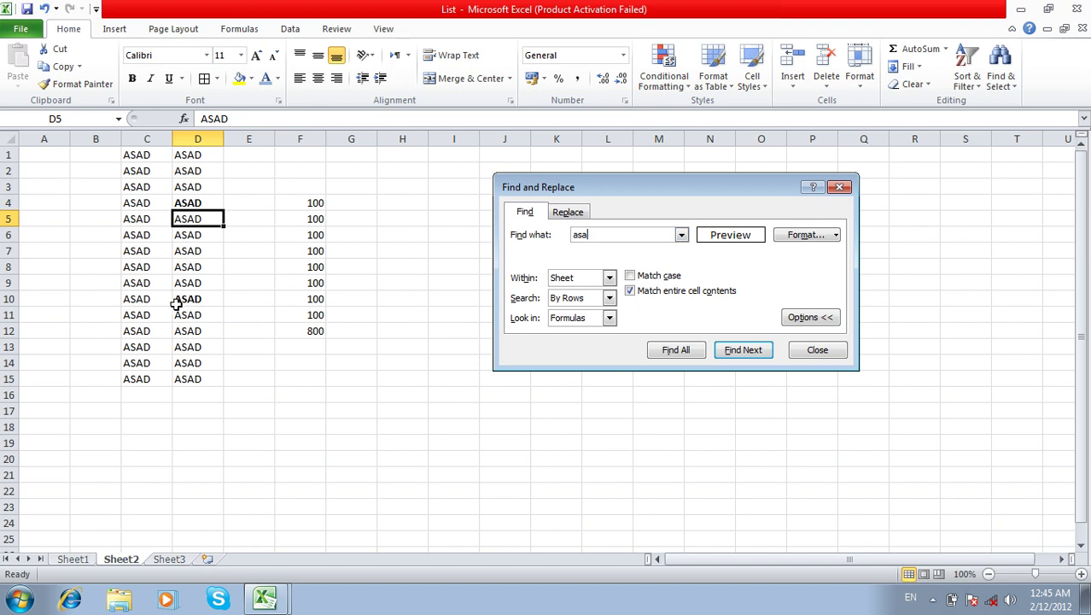
double_click(589, 236)
left_click(730, 350)
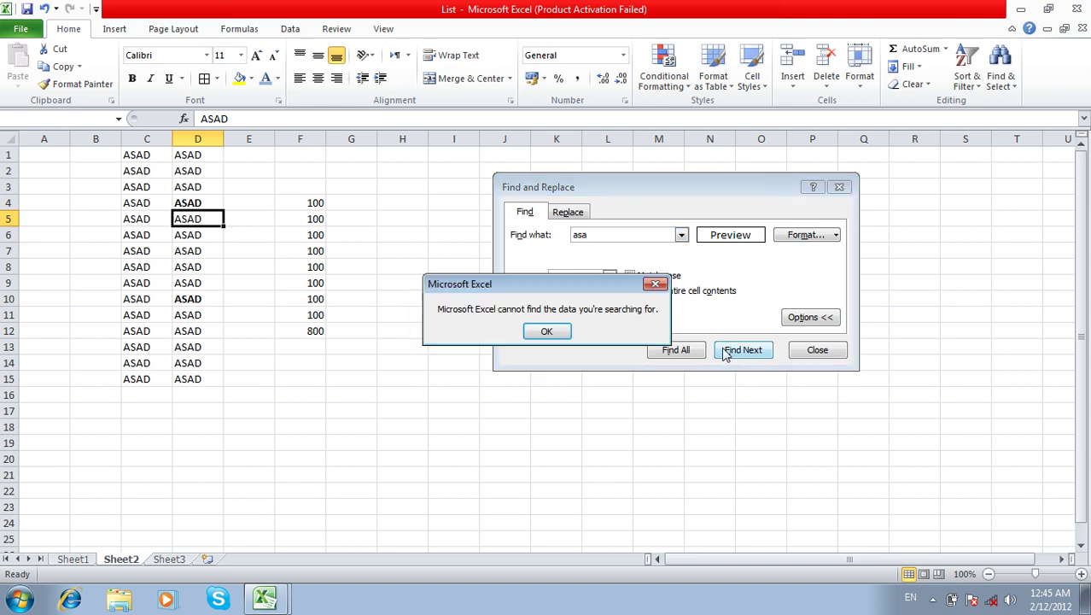
left_click(547, 332)
left_click(747, 350)
left_click(551, 333)
Turn off Match entire cell contents and step through three partial asa matches
left_click(651, 292)
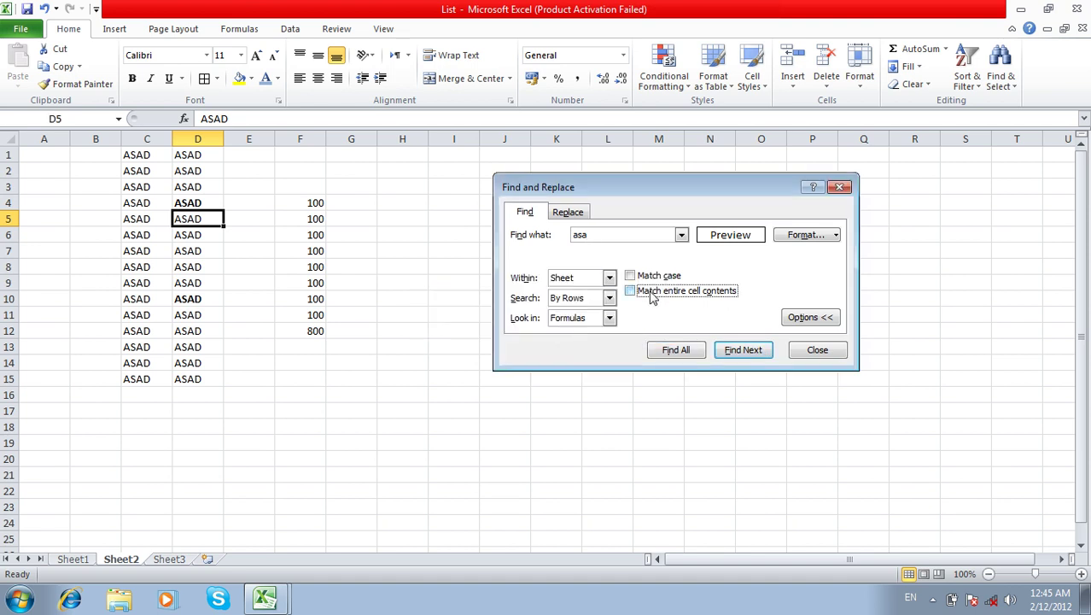
left_click(635, 234)
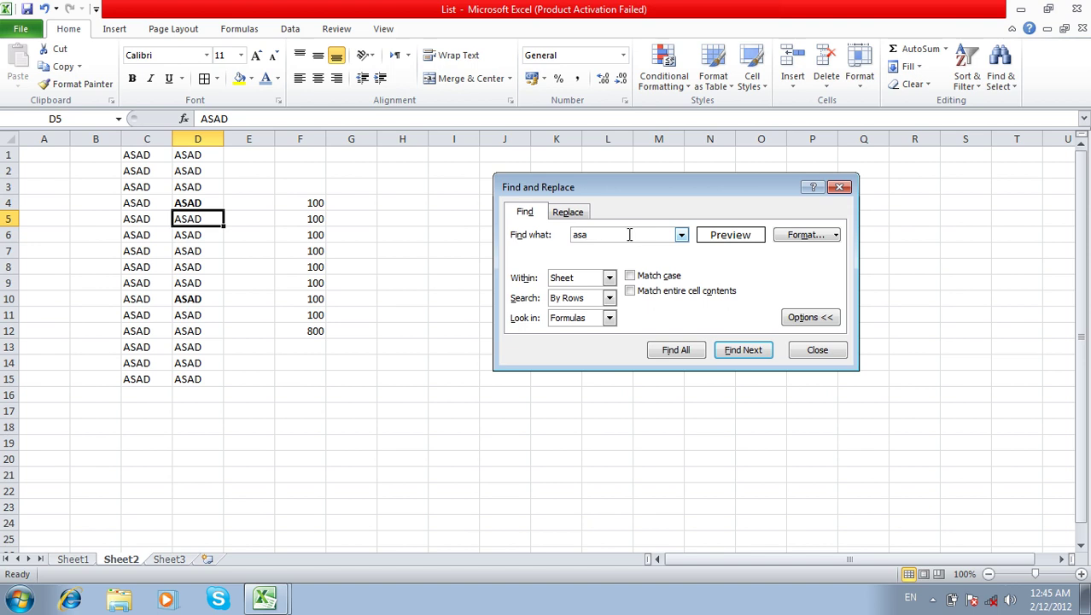
left_click_drag(594, 233, 572, 236)
left_click(754, 351)
left_click(755, 353)
left_click(756, 353)
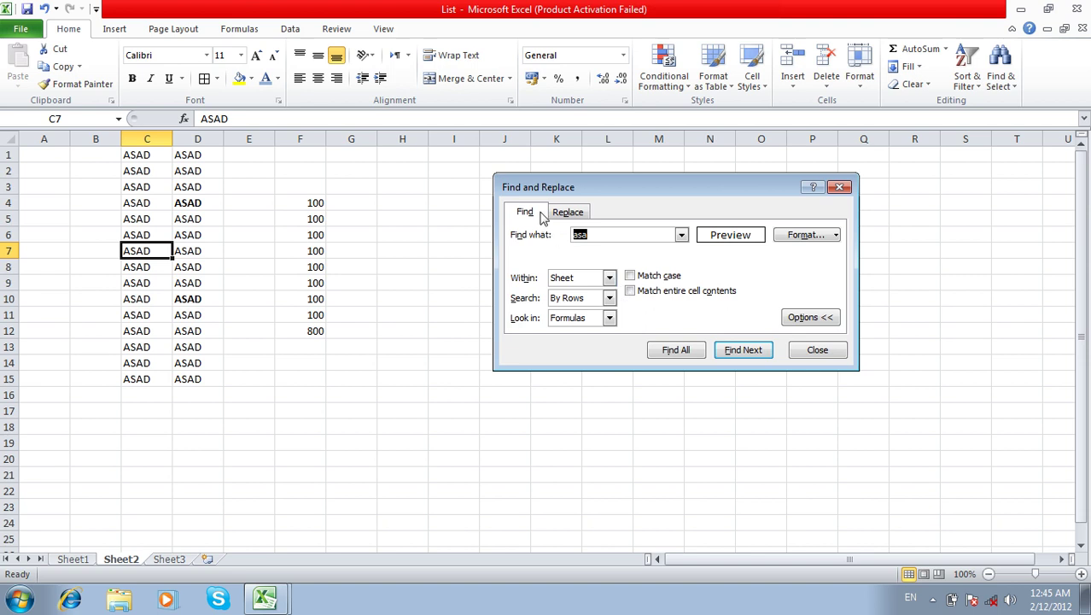
Switch to the Replace tab with its options shown, then close the dialog
left_click(810, 318)
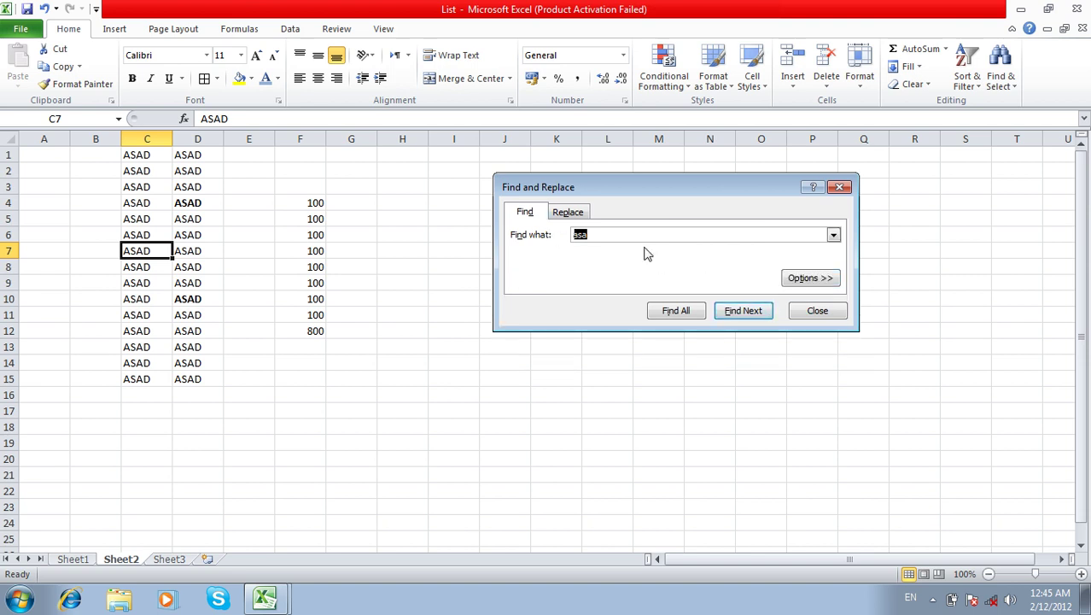
left_click(586, 214)
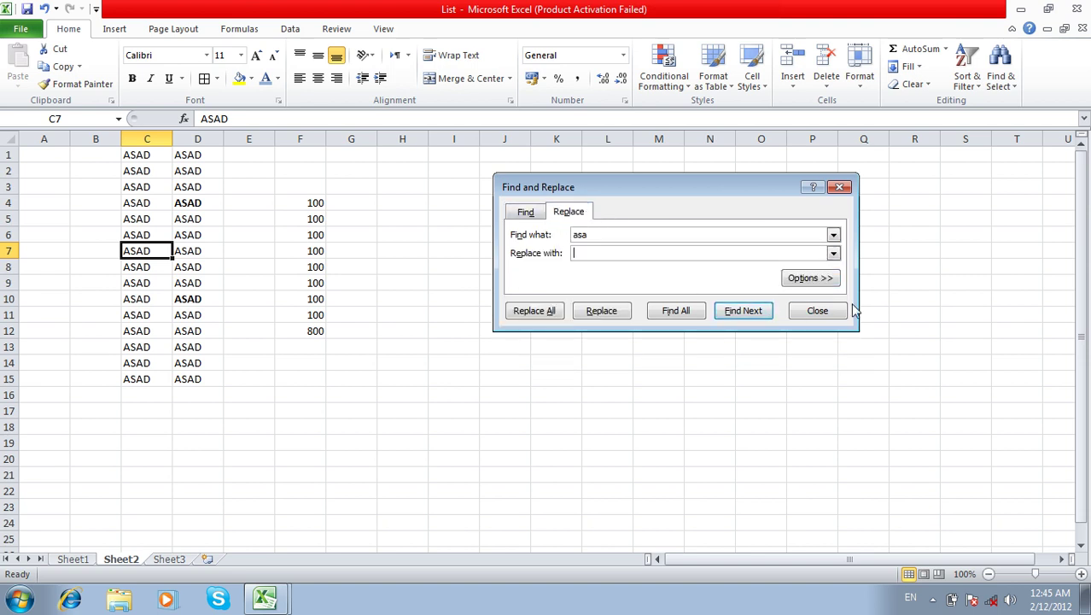
left_click(828, 279)
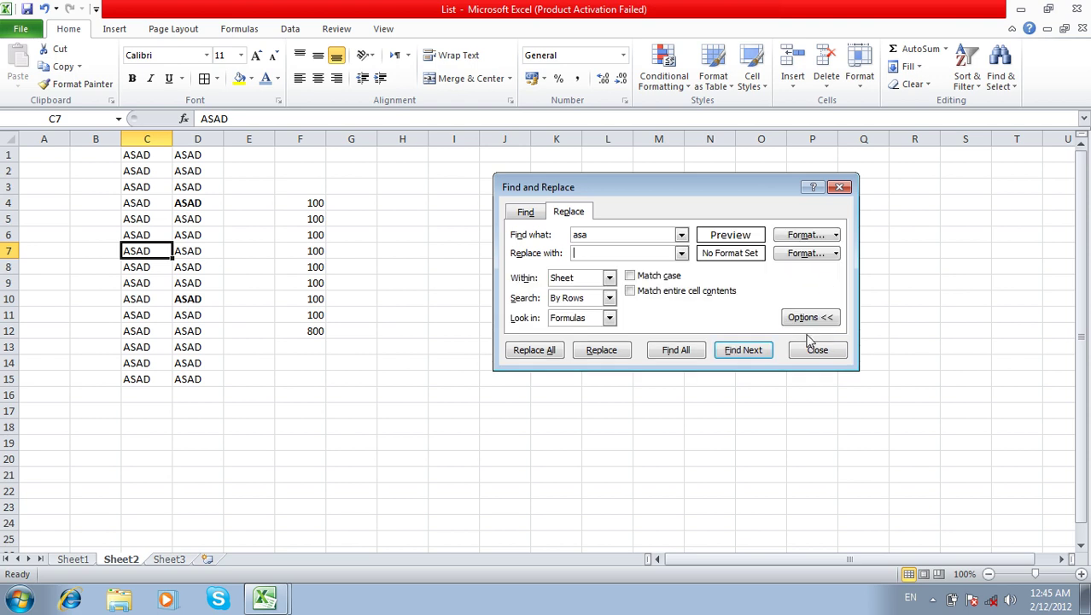
left_click(809, 349)
Fill A1:B15 with asasd using Ctrl+Enter
left_click_drag(38, 147, 111, 373)
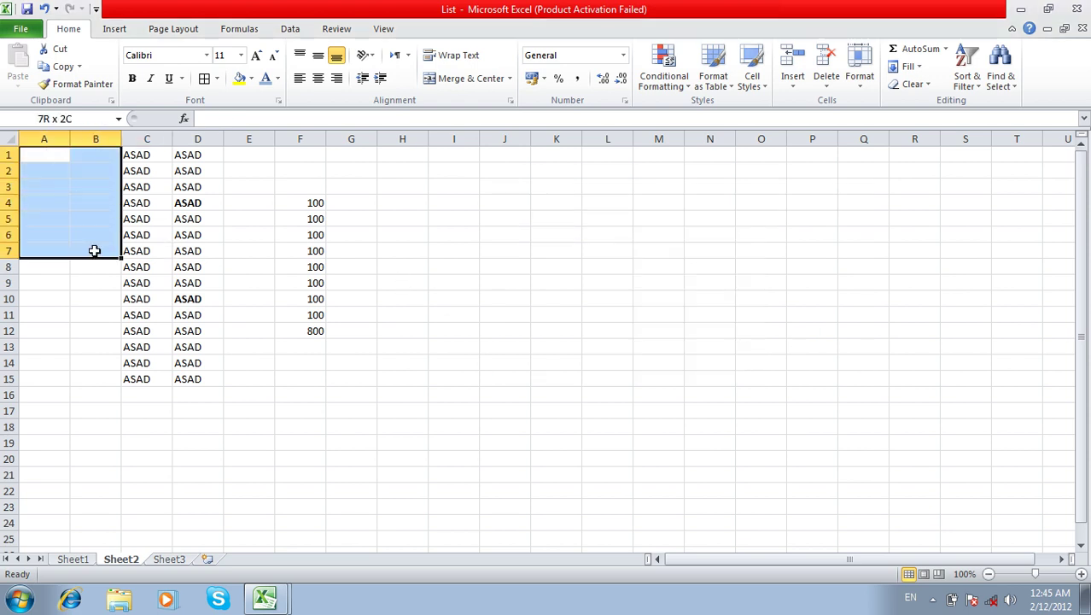
type("asasd")
key("ctrl+Return")
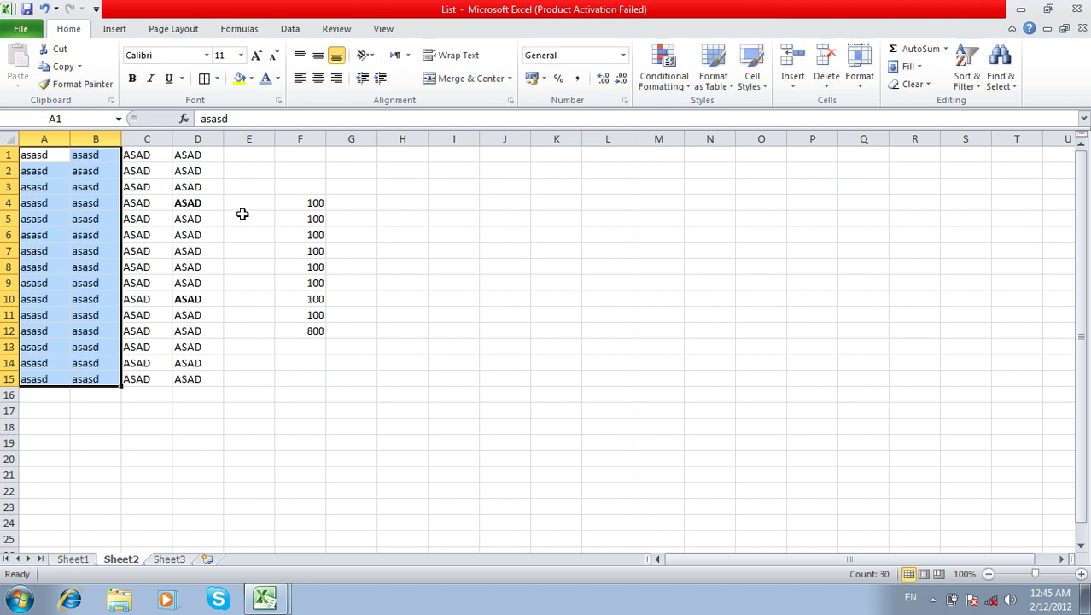
Bold B1:C15, then remove bold from D10 and the D4 ASAD entries
left_click_drag(102, 158, 130, 381)
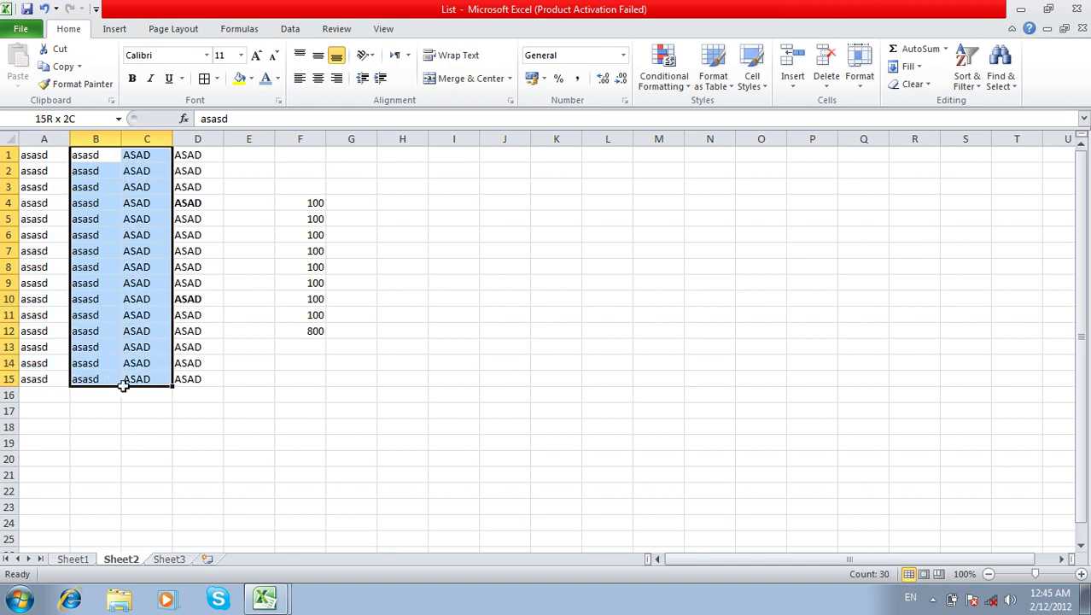
key("ctrl+b")
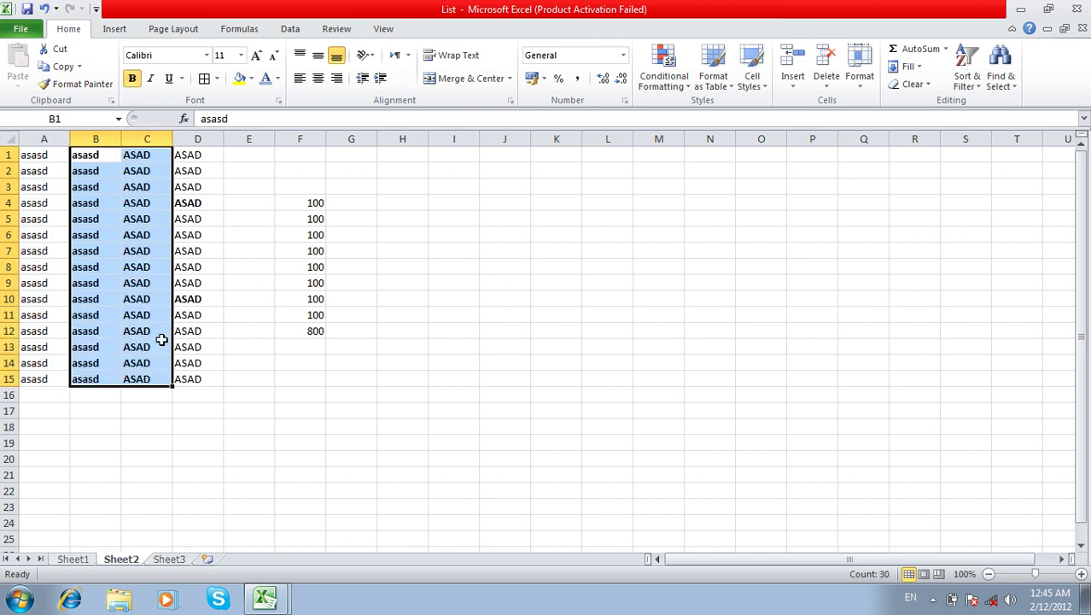
left_click(198, 296)
key("ctrl+b")
left_click(187, 204)
key("ctrl+b")
left_click_drag(551, 203, 589, 201)
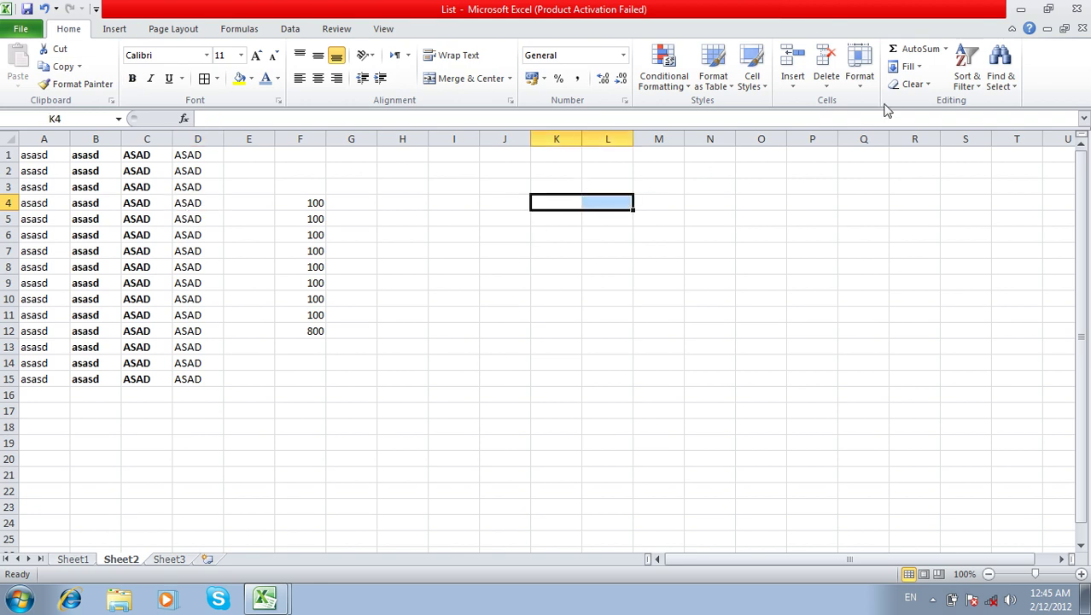
Open Replace with Ctrl+H and set Find what to asad
key("ctrl+h")
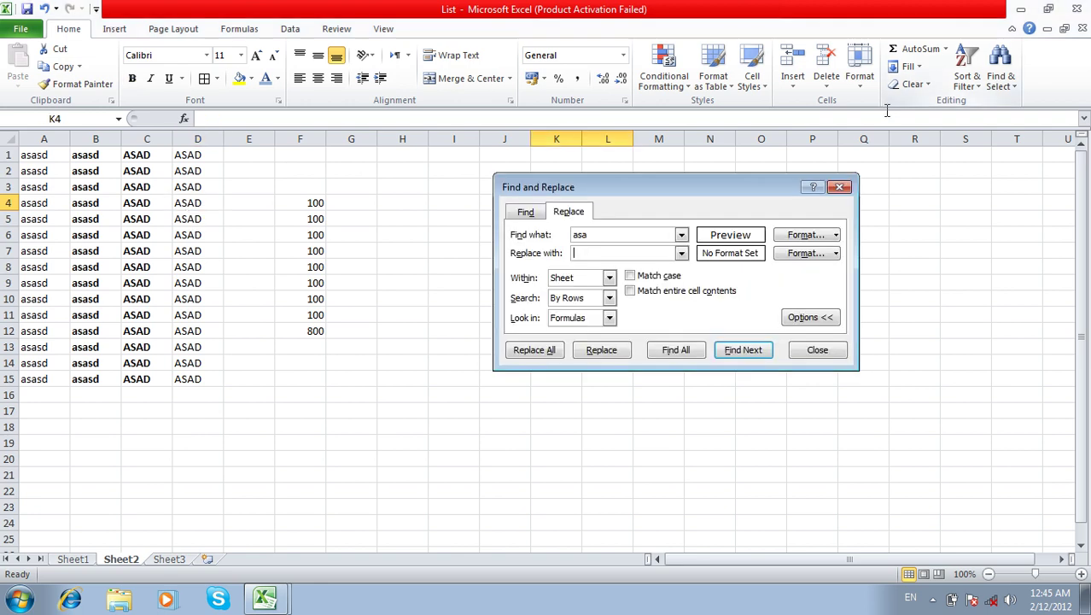
left_click(573, 238)
type("ad")
double_click(577, 237)
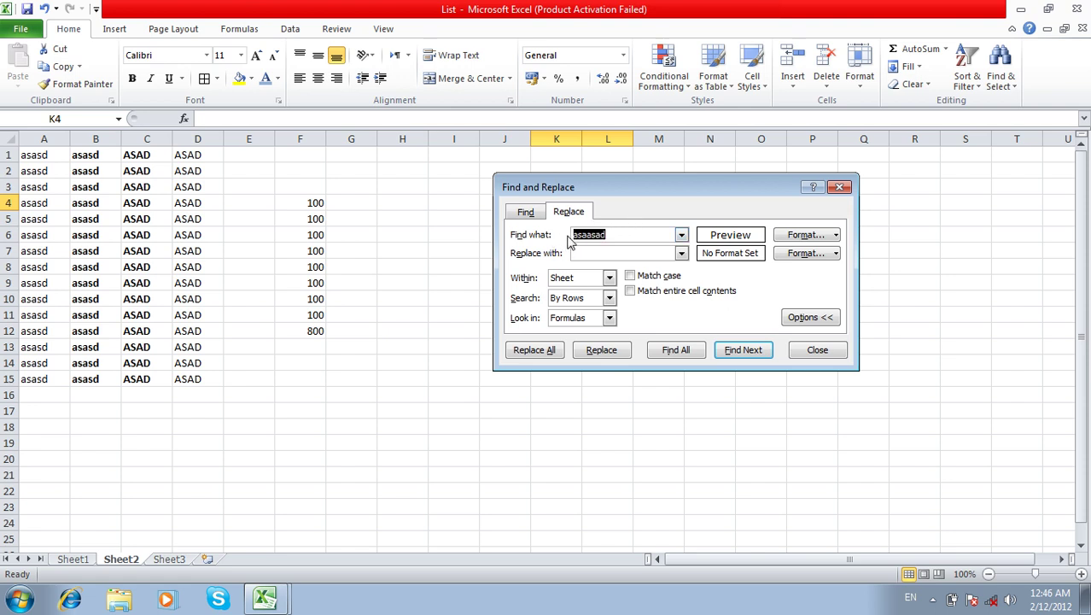
type("asad")
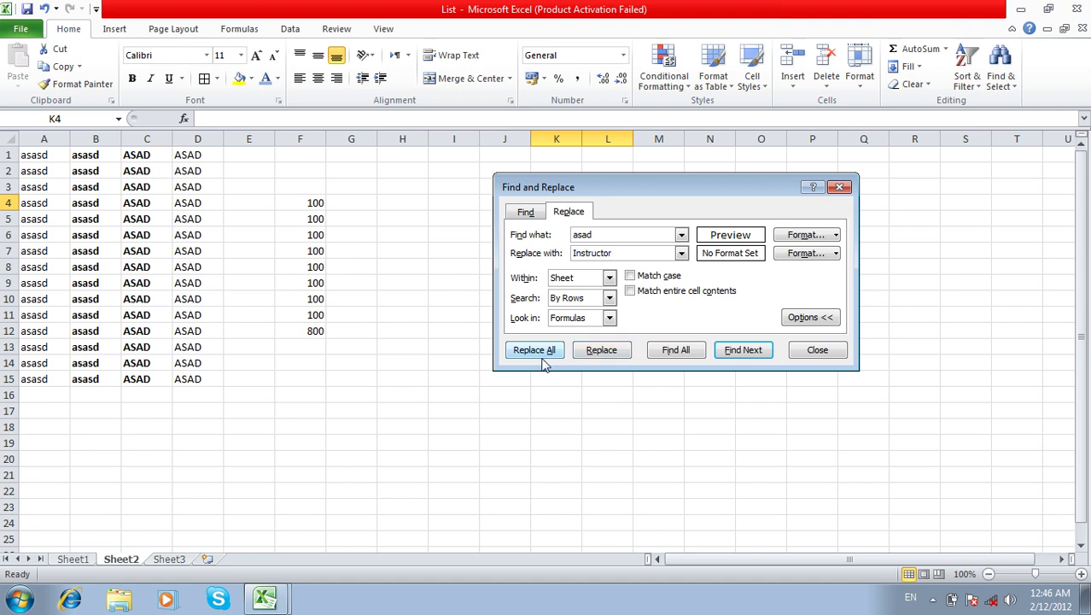
Refill A1:B15 with asad and select C1 to start replacing there
left_click_drag(67, 158, 78, 376)
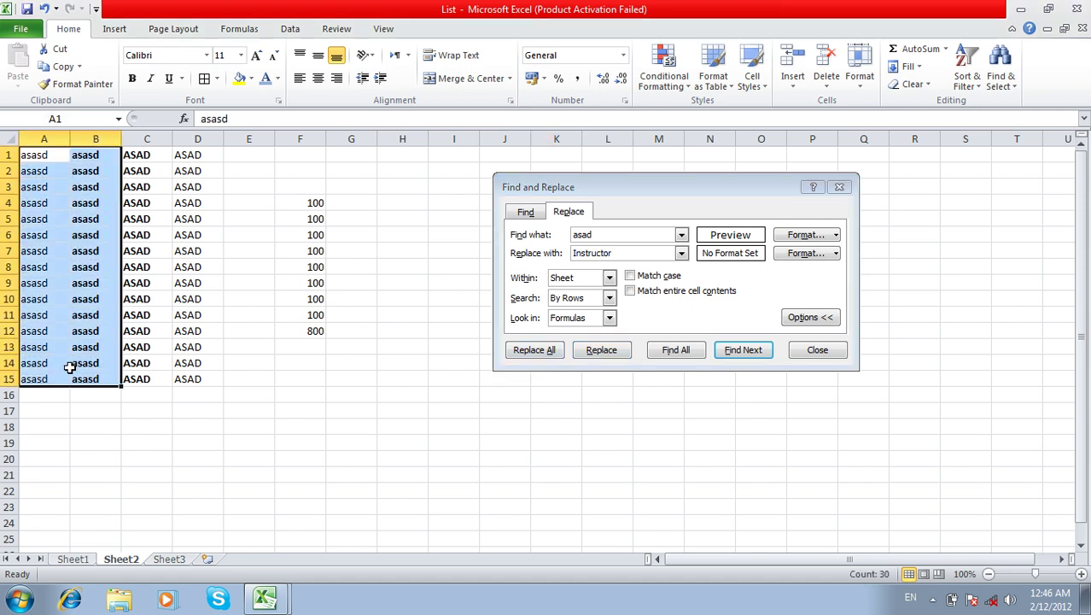
type("asad")
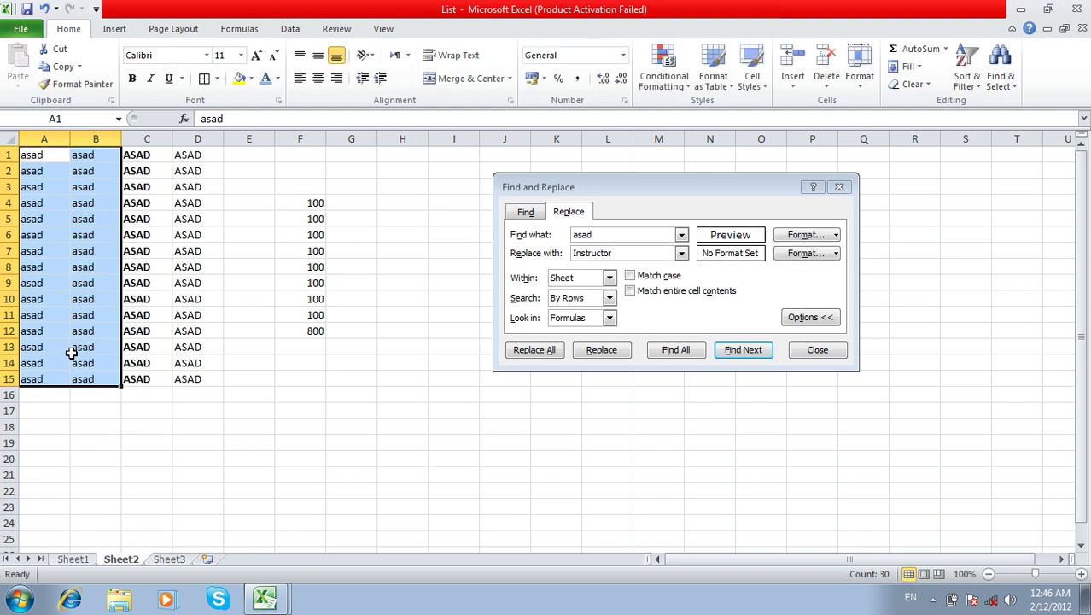
left_click_drag(115, 159, 77, 371)
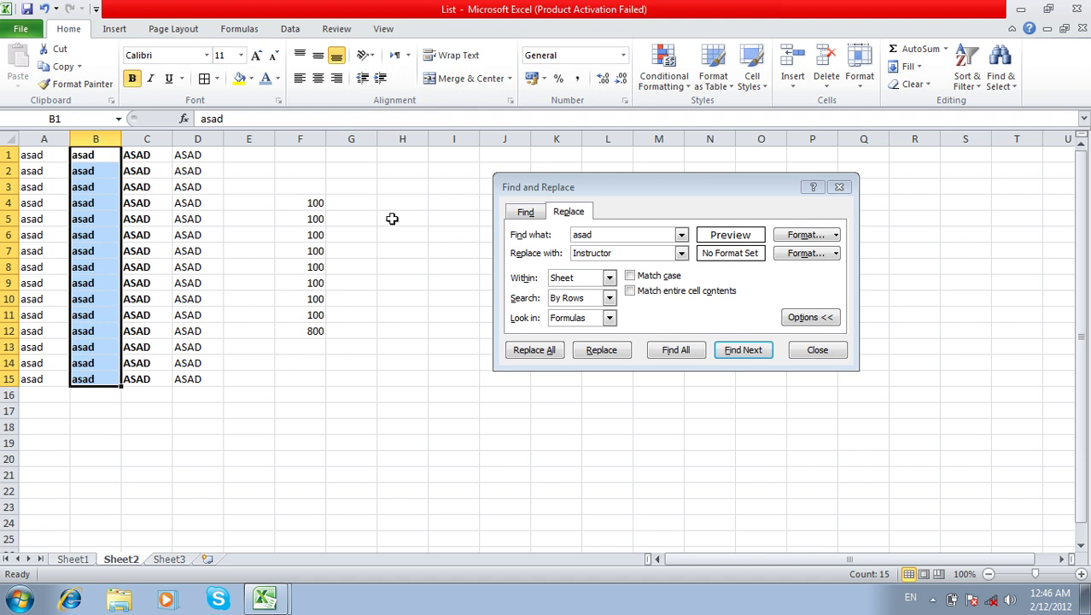
left_click(632, 235)
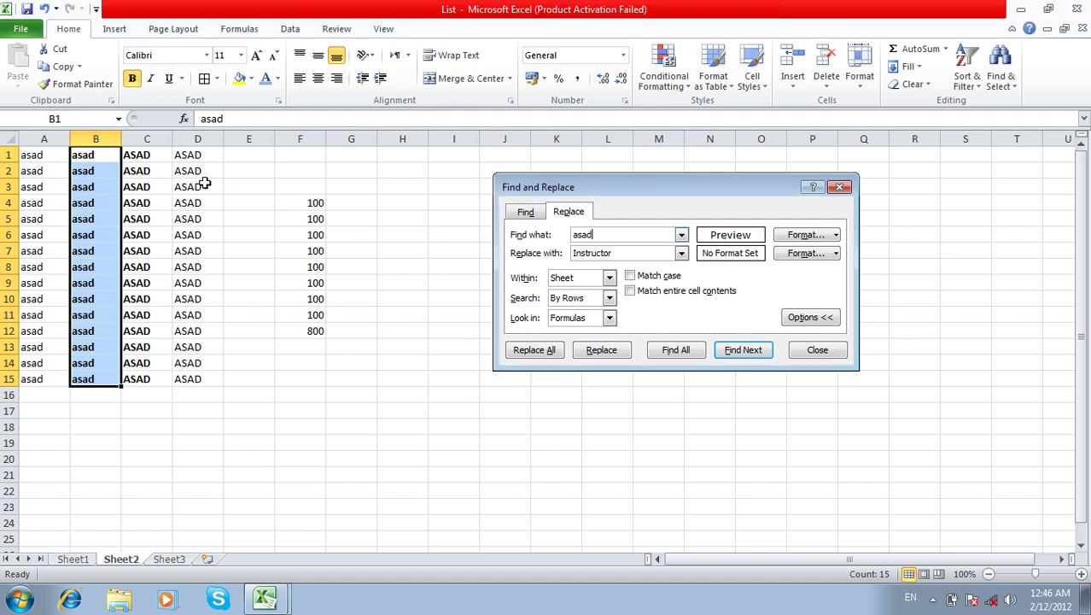
left_click(137, 157)
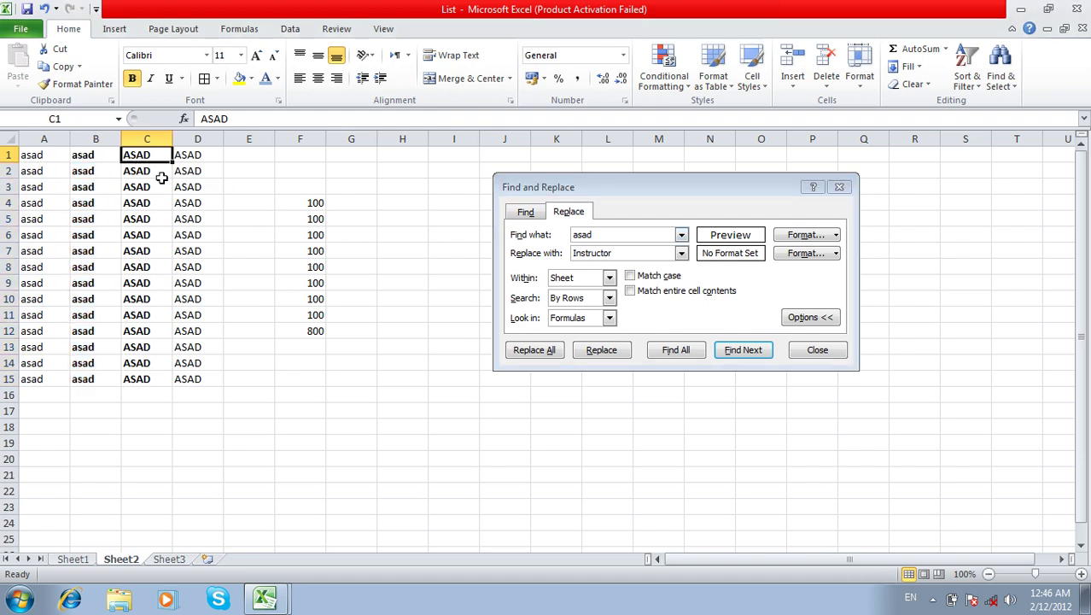
Restrict the search for 'asad' to bold-formatted cells only
left_click(620, 235)
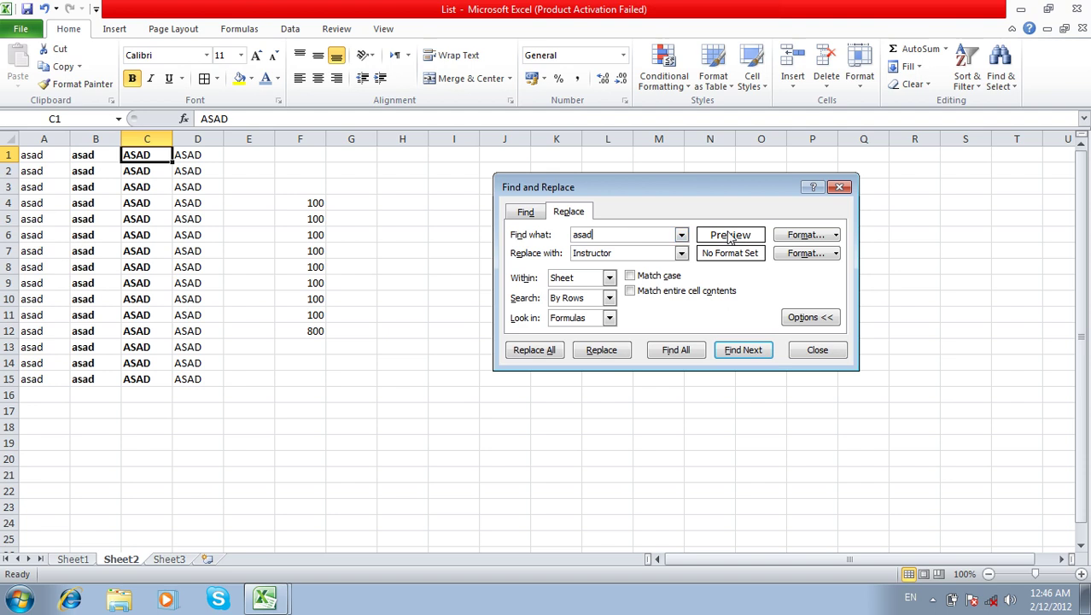
left_click(802, 235)
left_click(665, 108)
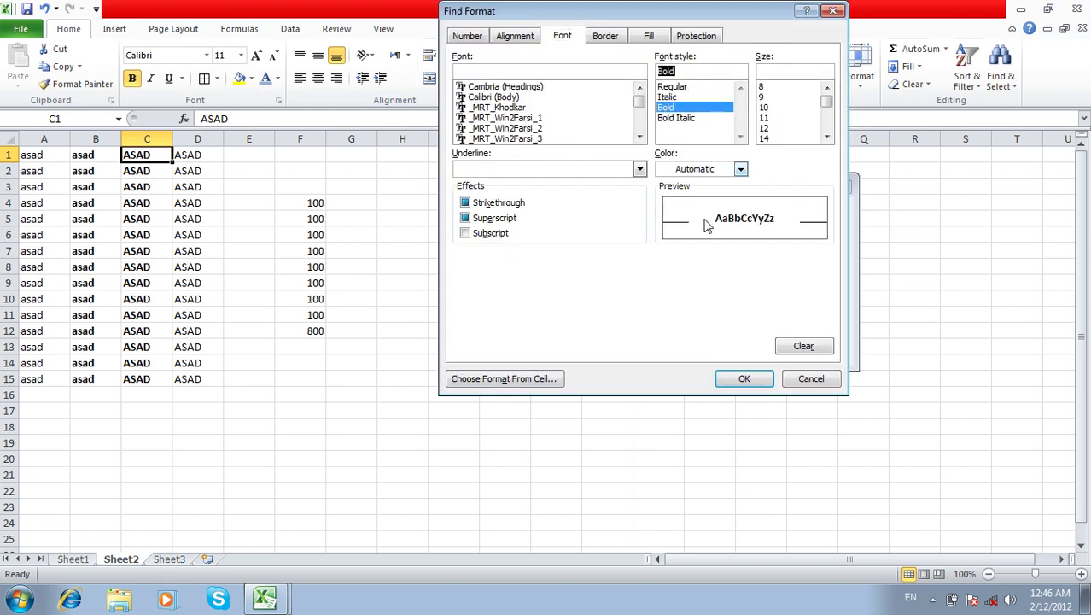
left_click(744, 378)
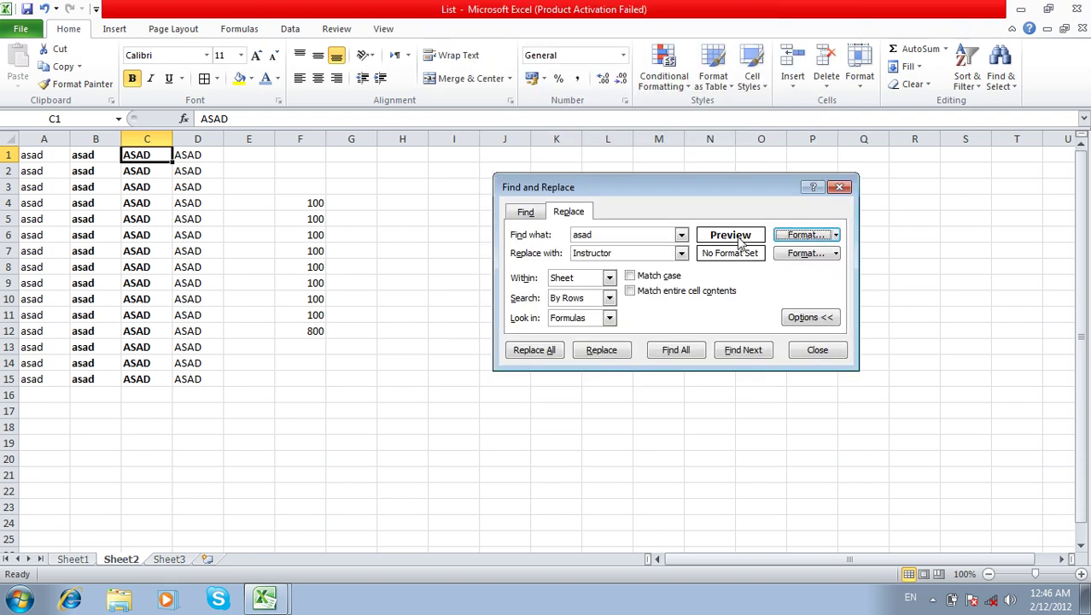
Set the replacement format to bold, red, double underline and replace C1 with Instructor
left_click(620, 253)
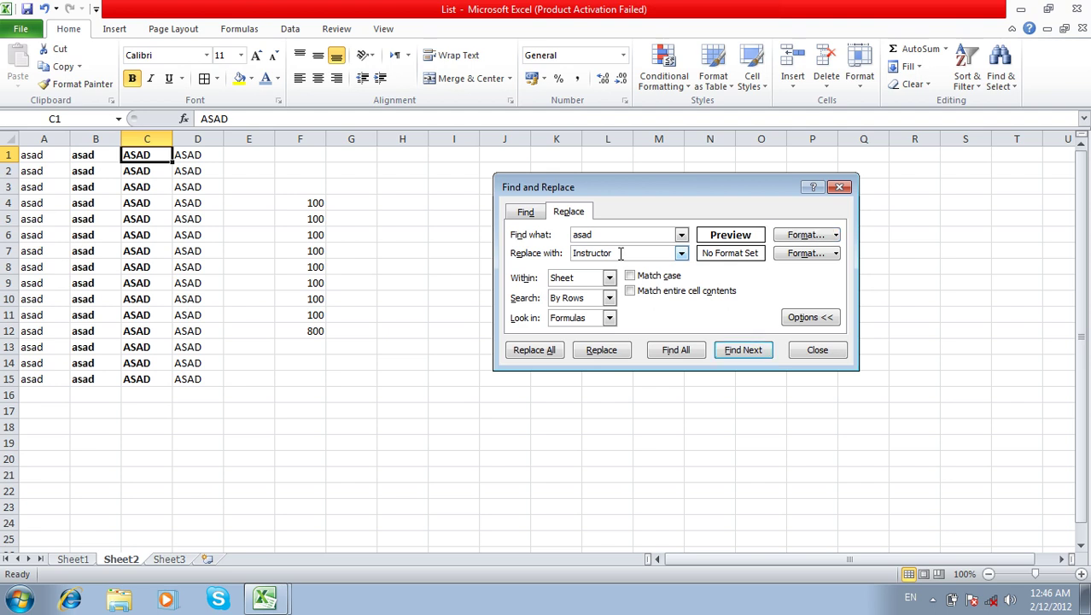
left_click(811, 254)
left_click(679, 108)
left_click(685, 168)
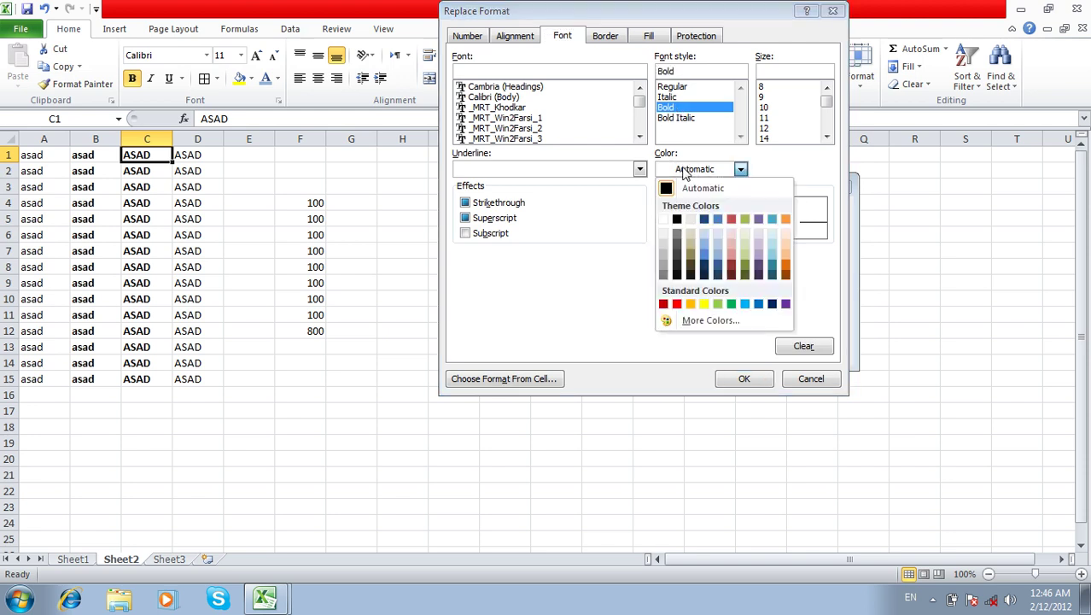
left_click(676, 304)
left_click(608, 170)
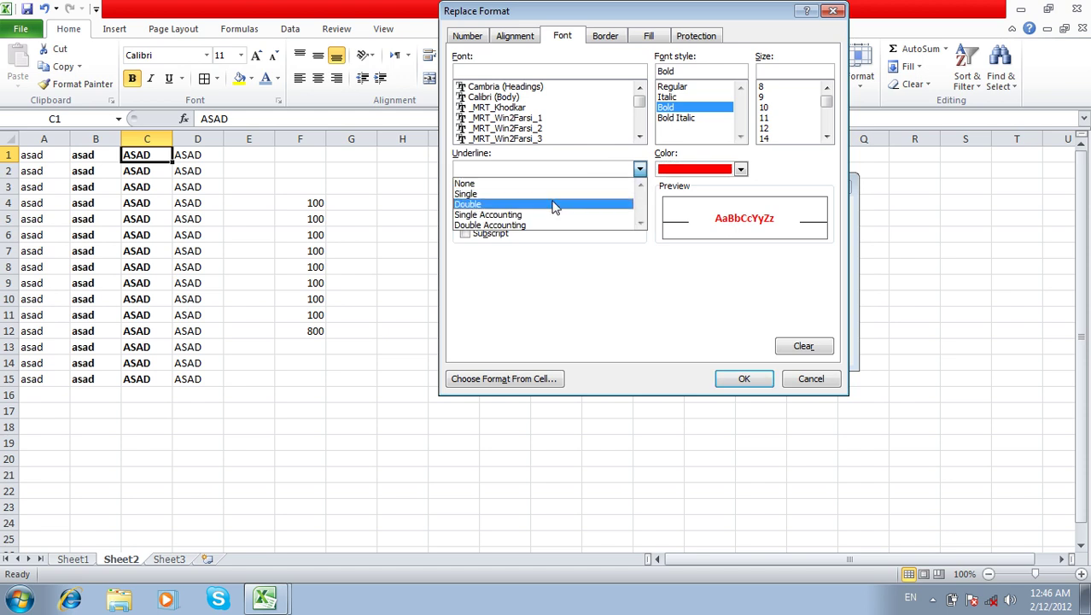
left_click(554, 205)
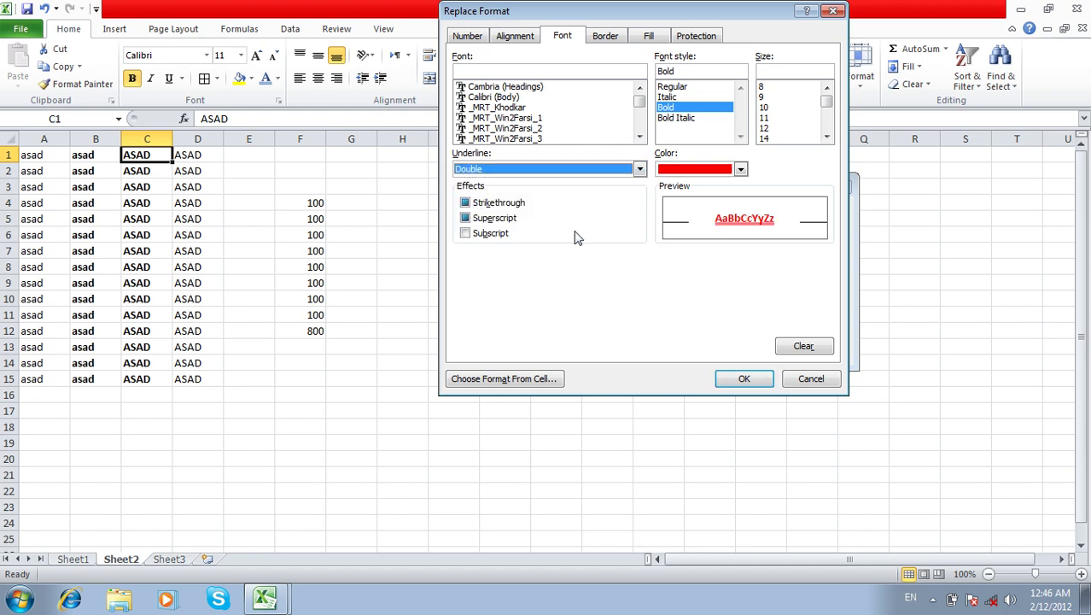
left_click(741, 377)
left_click(601, 352)
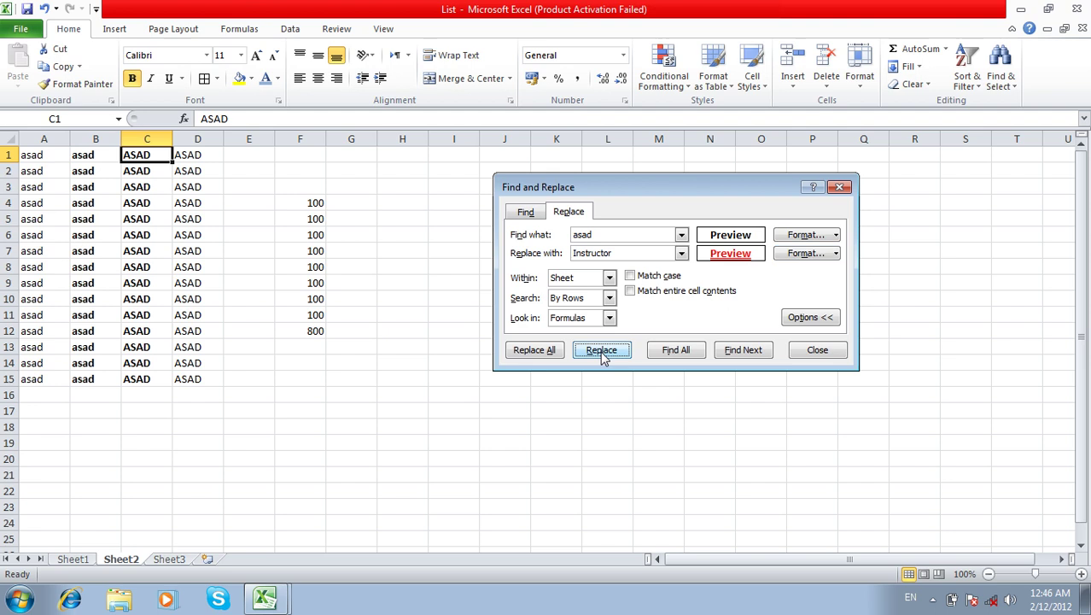
Replace all remaining bold 'asad' matches (29 replacements) and close Find and Replace
left_click(559, 351)
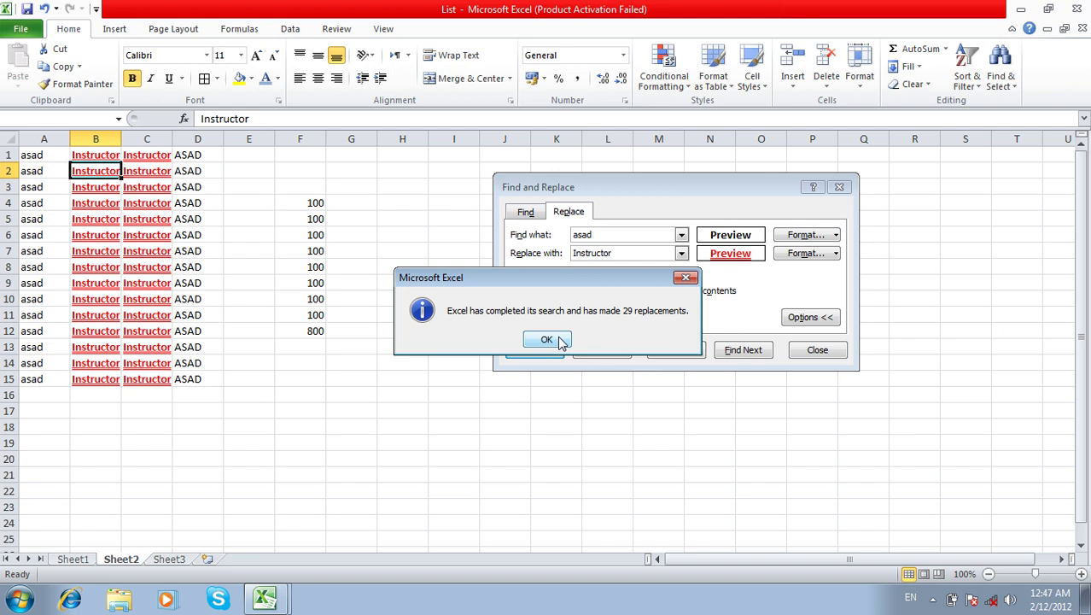
left_click(546, 340)
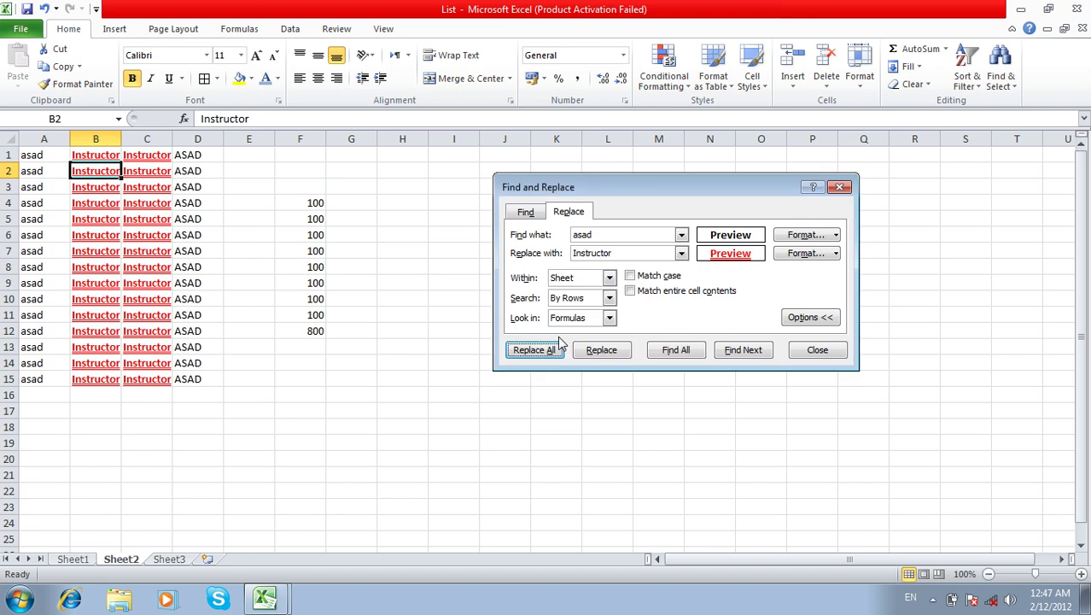
left_click(795, 350)
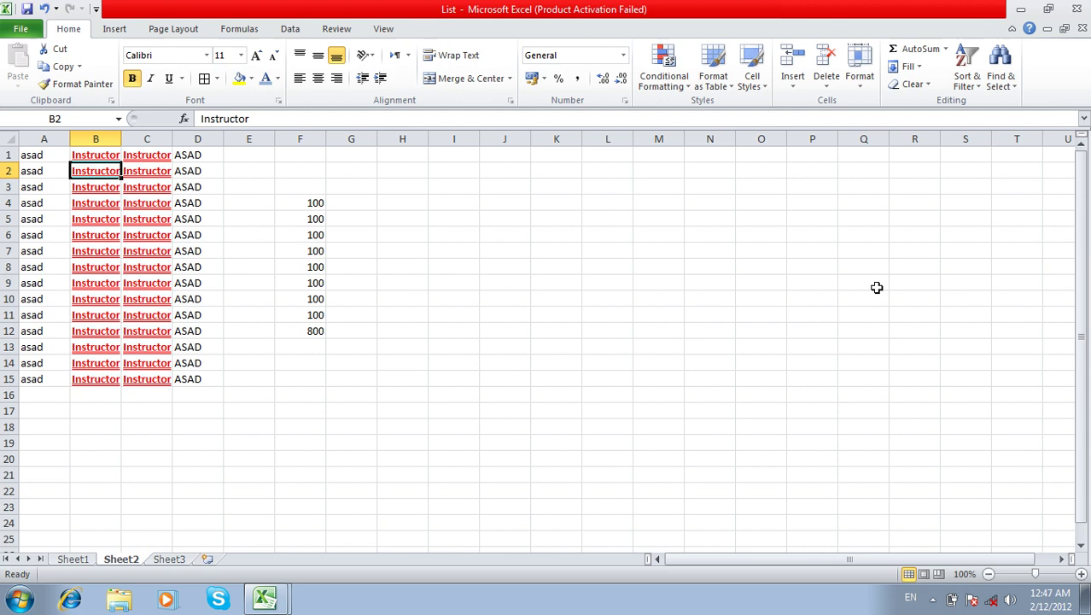
left_click(1001, 85)
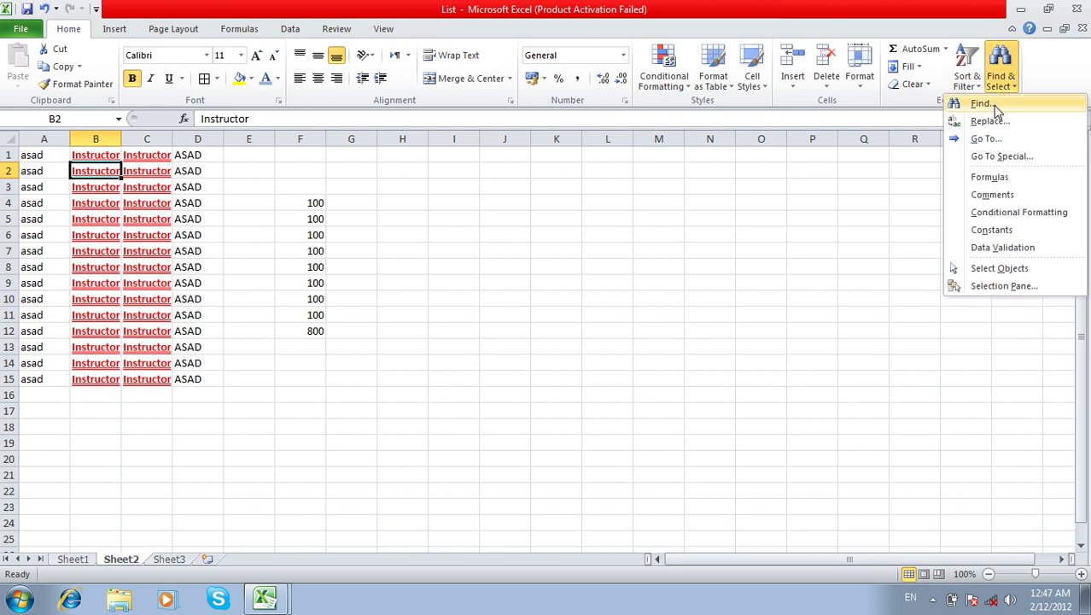
left_click(995, 158)
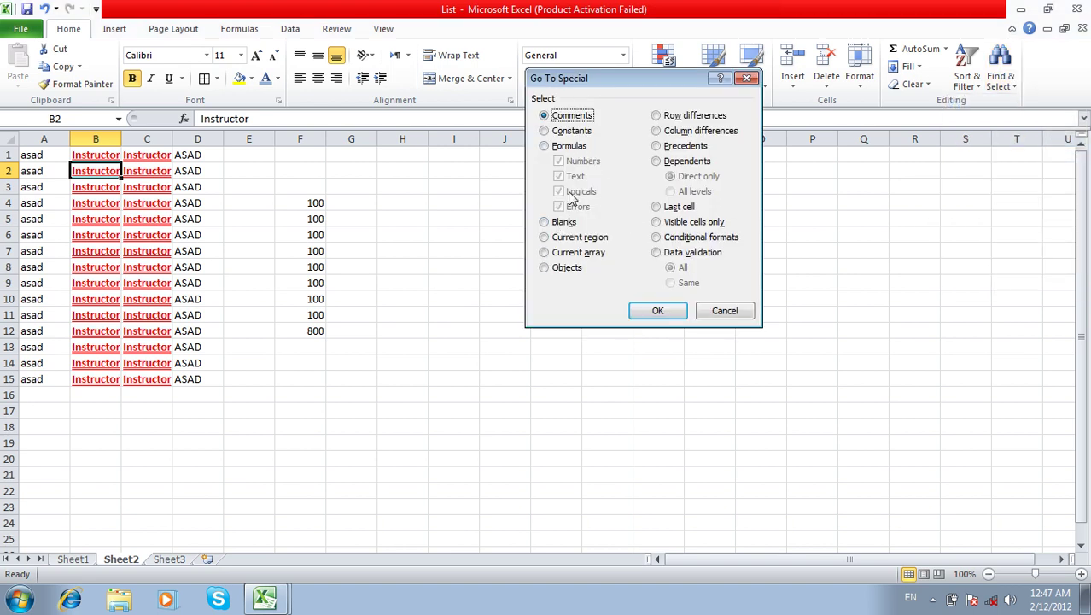
left_click(705, 312)
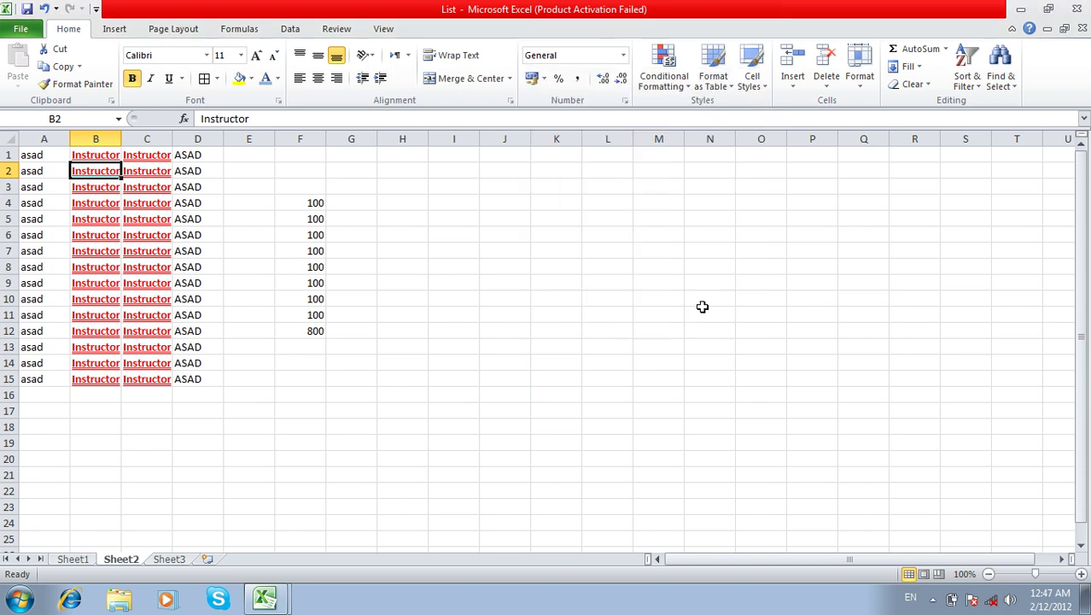